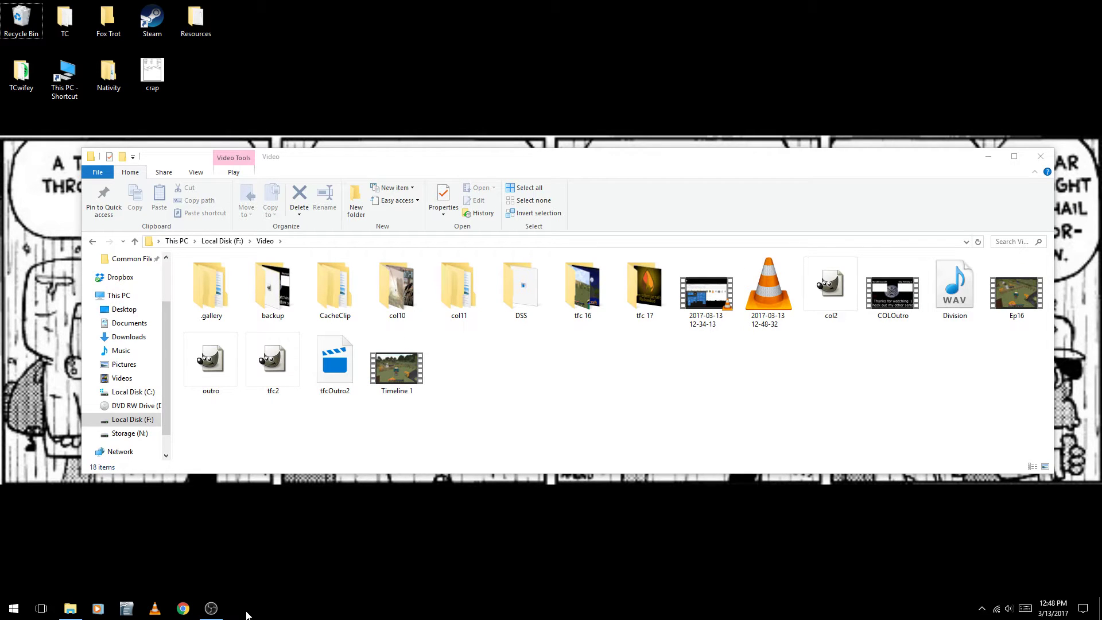
Step: Launch DaVinci Resolve 12.5 from the Resolve tile in the Start menu
{"action": "left_click", "coordinate": [11, 609]}
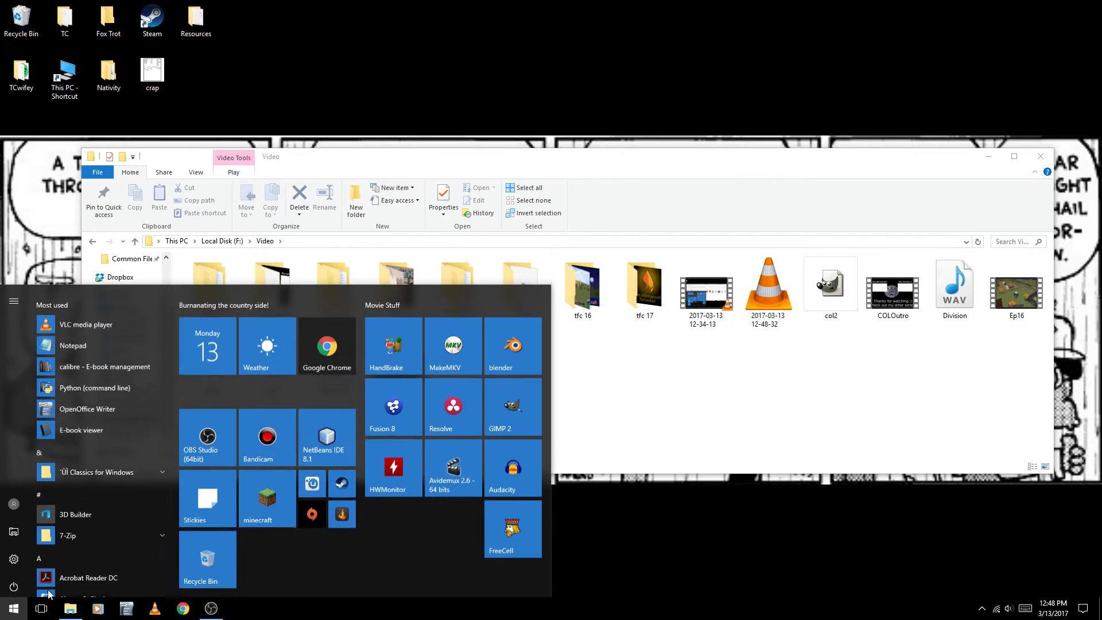
{"action": "left_click", "coordinate": [442, 404]}
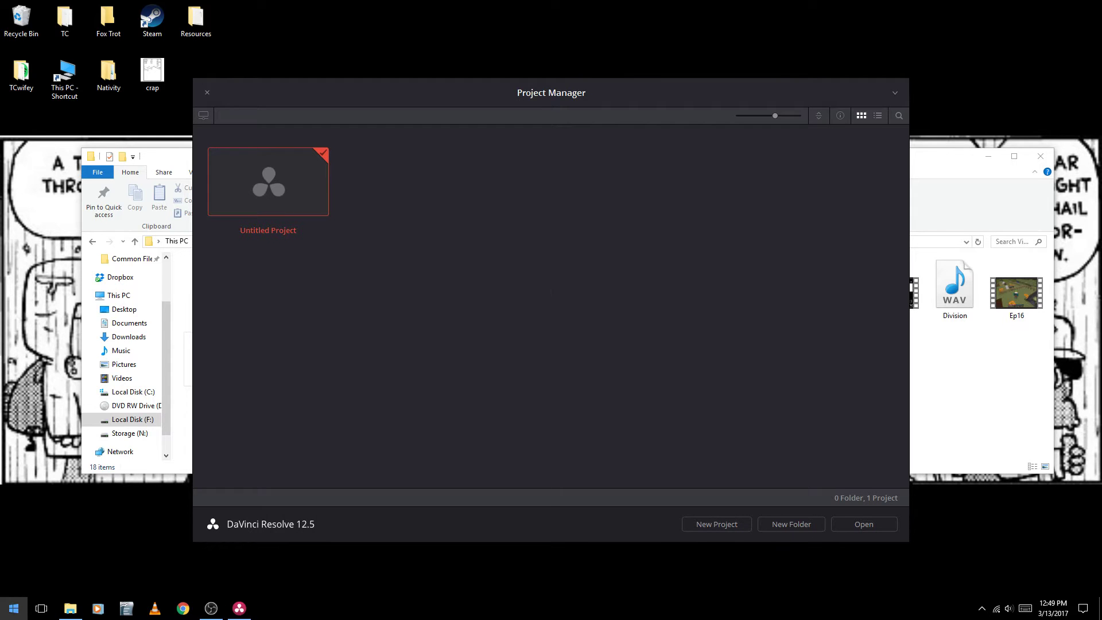
{"action": "left_click", "coordinate": [14, 609]}
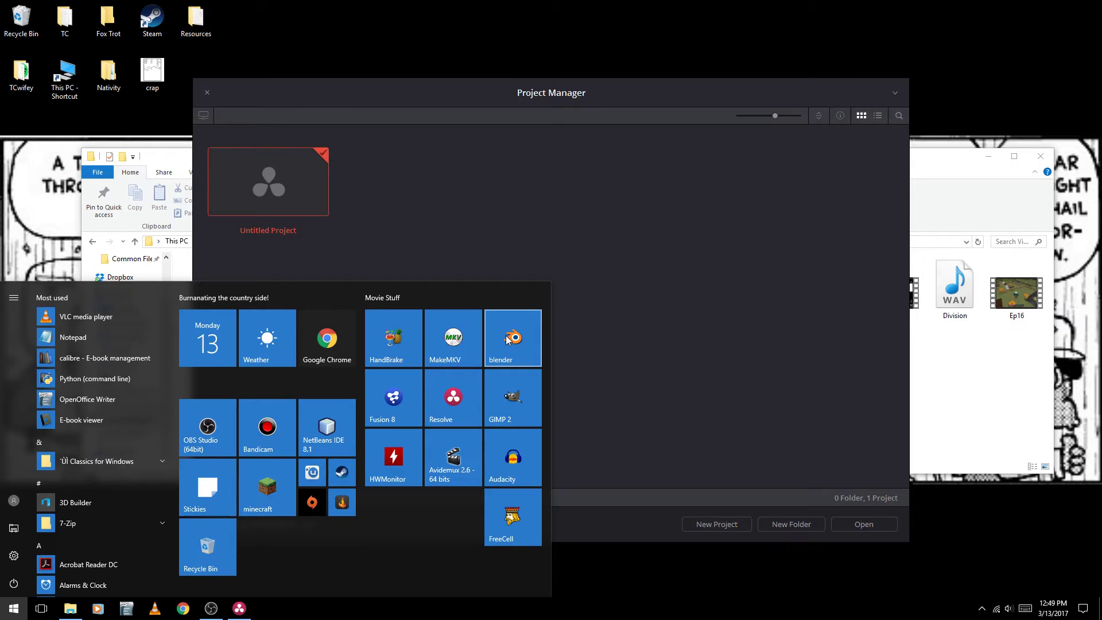
{"action": "left_click", "coordinate": [638, 379]}
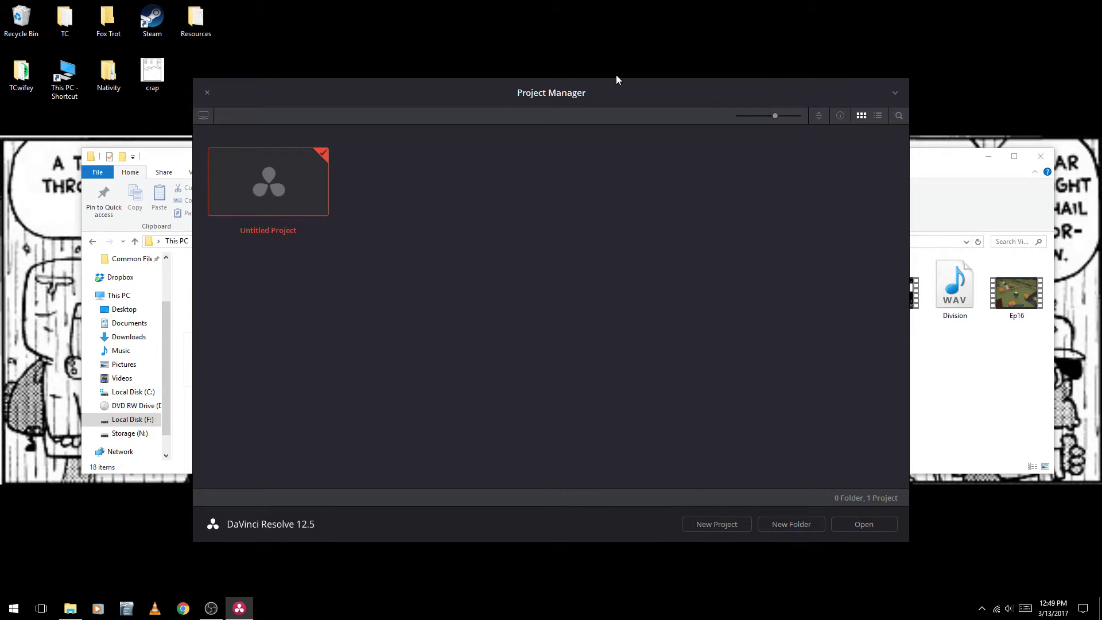
Step: Open the Untitled Project and browse to the tfc 16 folder in File Explorer
{"action": "left_click", "coordinate": [871, 525]}
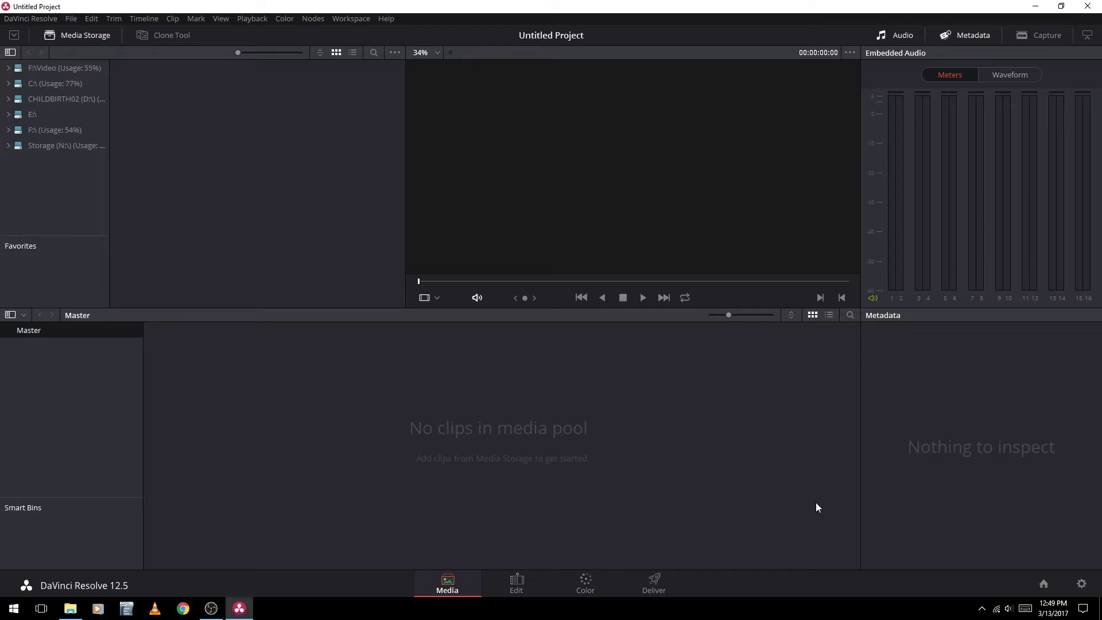
{"action": "left_click", "coordinate": [70, 608]}
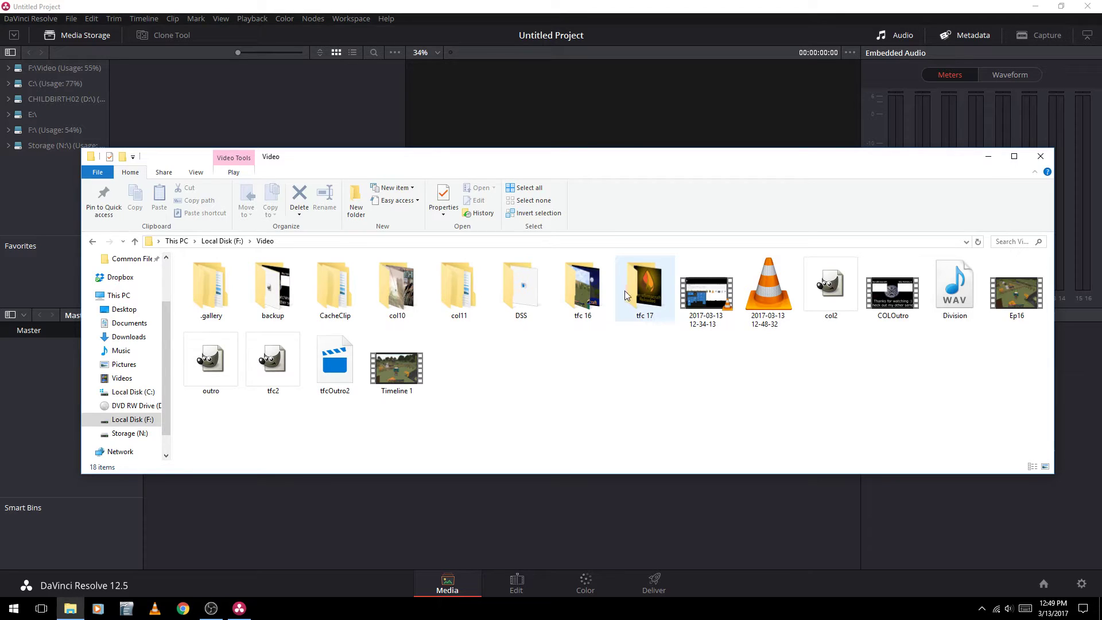
{"action": "double_click", "coordinate": [591, 299]}
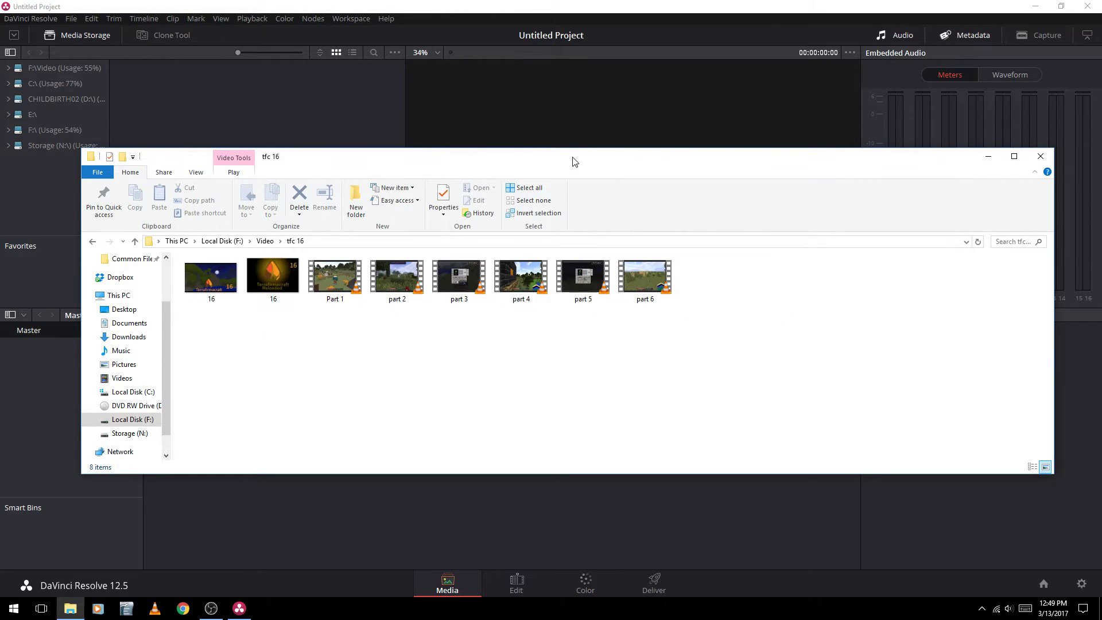
{"action": "left_click_drag", "start_coordinate": [573, 162], "coordinate": [571, 88]}
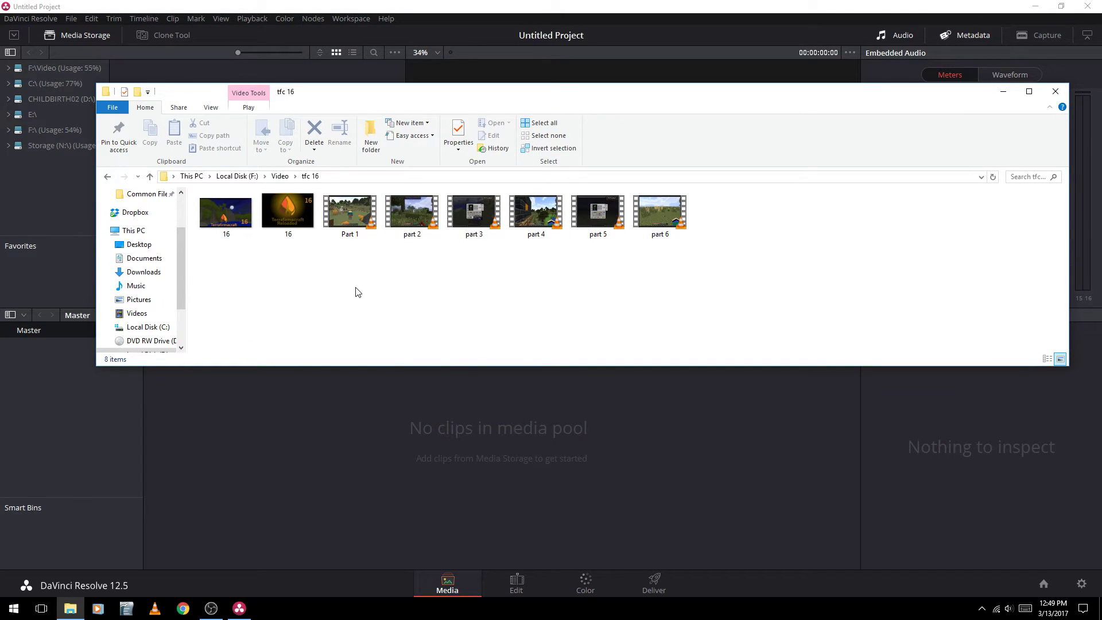
Step: Import Part 1 through part 6 into the media pool, changing the frame rate to match
{"action": "left_click_drag", "start_coordinate": [363, 287], "coordinate": [718, 217]}
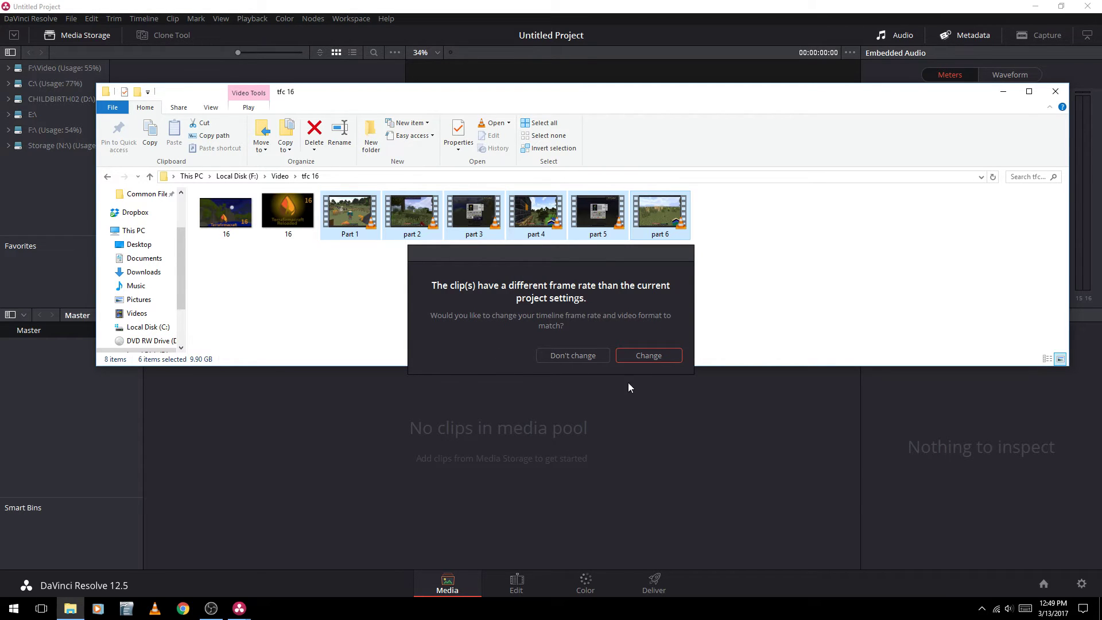
{"action": "left_click", "coordinate": [662, 357]}
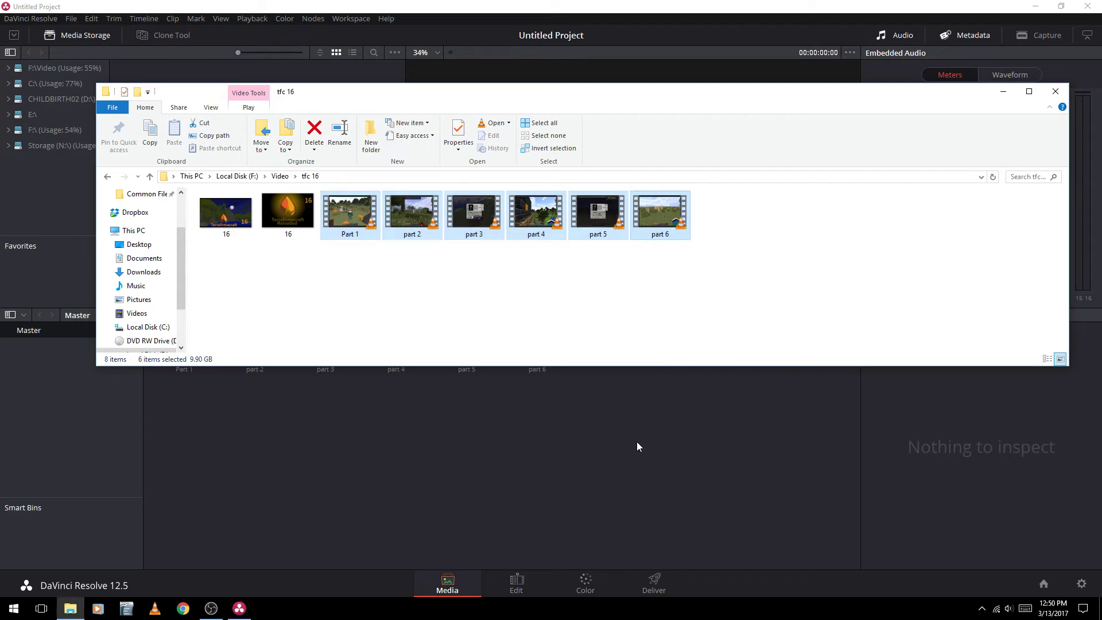
{"action": "left_click_drag", "start_coordinate": [625, 89], "coordinate": [644, 72]}
Step: Go to Video > backup and select the Division Outro and Division MP3 tracks
{"action": "left_click", "coordinate": [299, 160]}
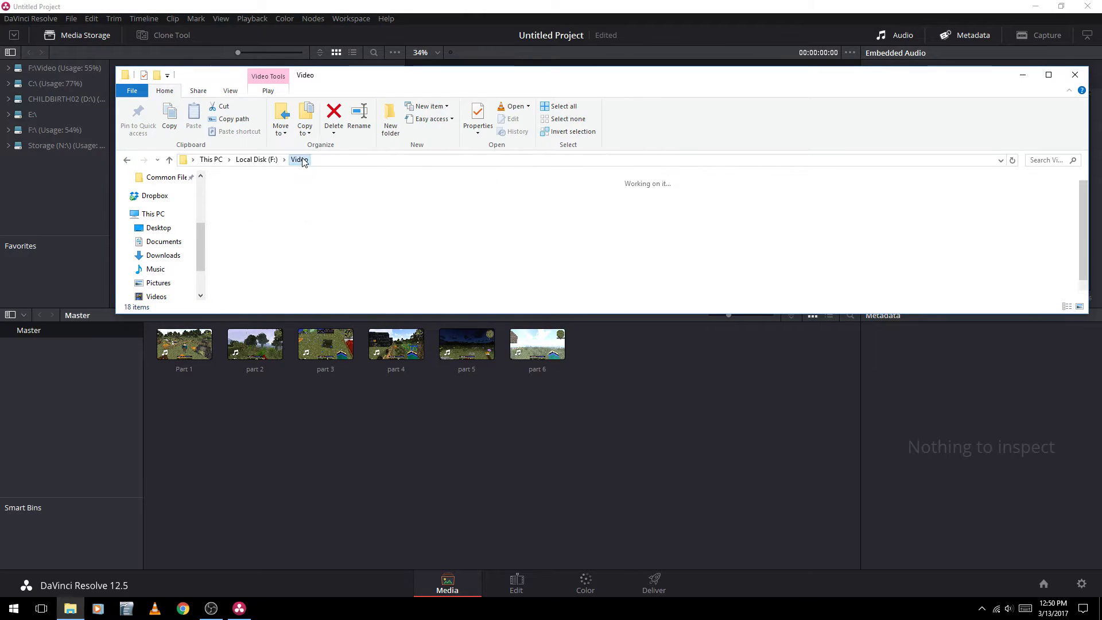
{"action": "left_click", "coordinate": [503, 281]}
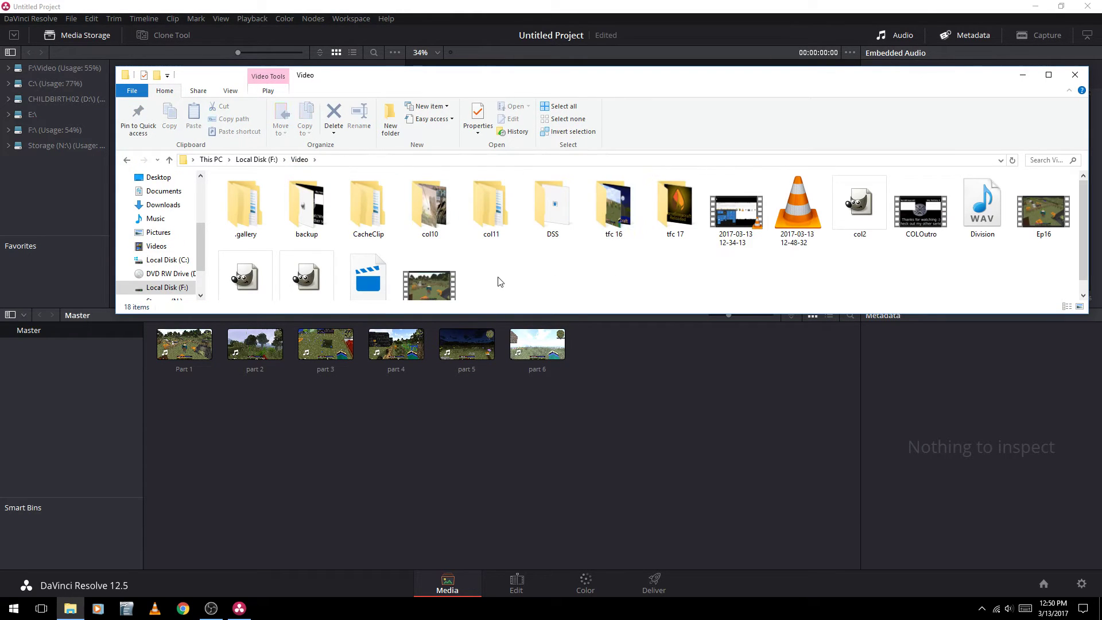
{"action": "double_click", "coordinate": [306, 207]}
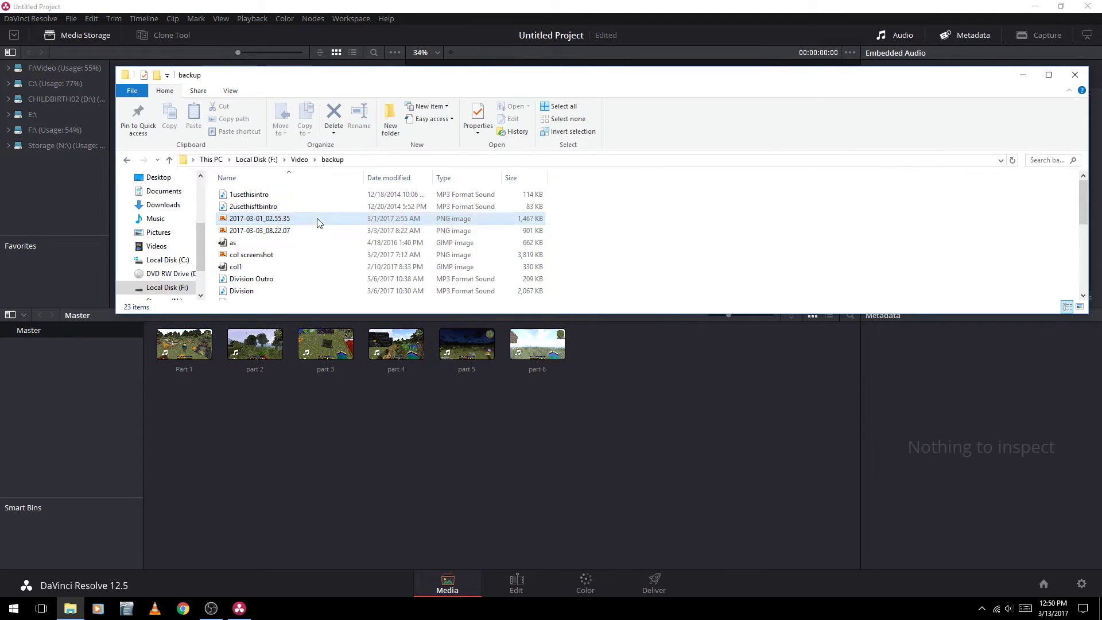
{"action": "left_click", "coordinate": [505, 219]}
{"action": "scroll", "coordinate": [611, 264], "scroll_direction": "down", "scroll_amount": 1}
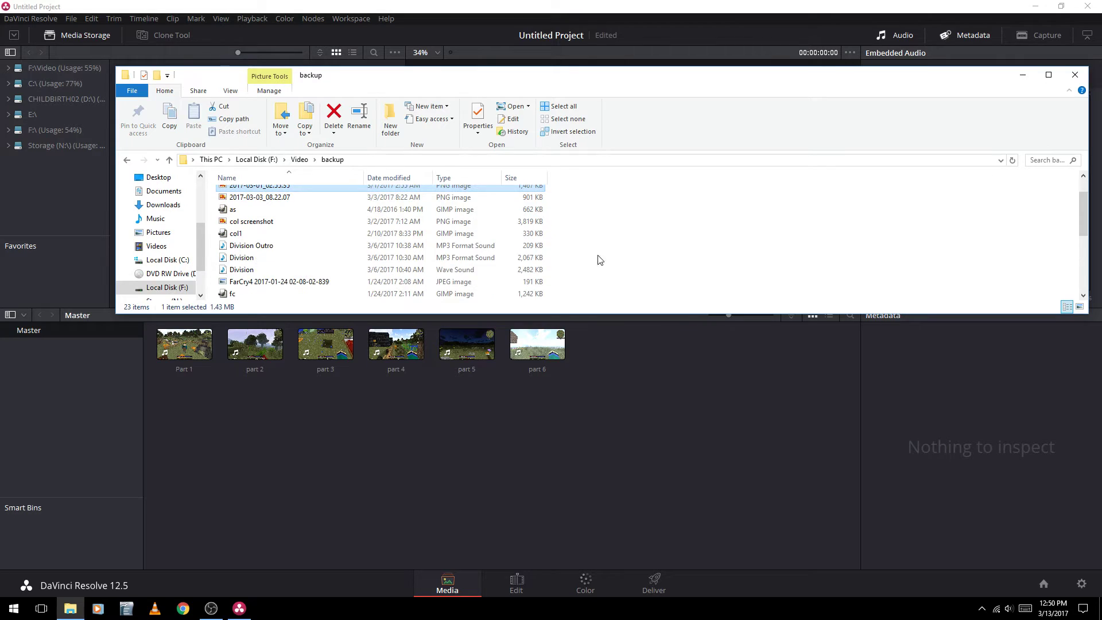
{"action": "left_click", "coordinate": [449, 246]}
{"action": "left_click", "coordinate": [303, 258]}
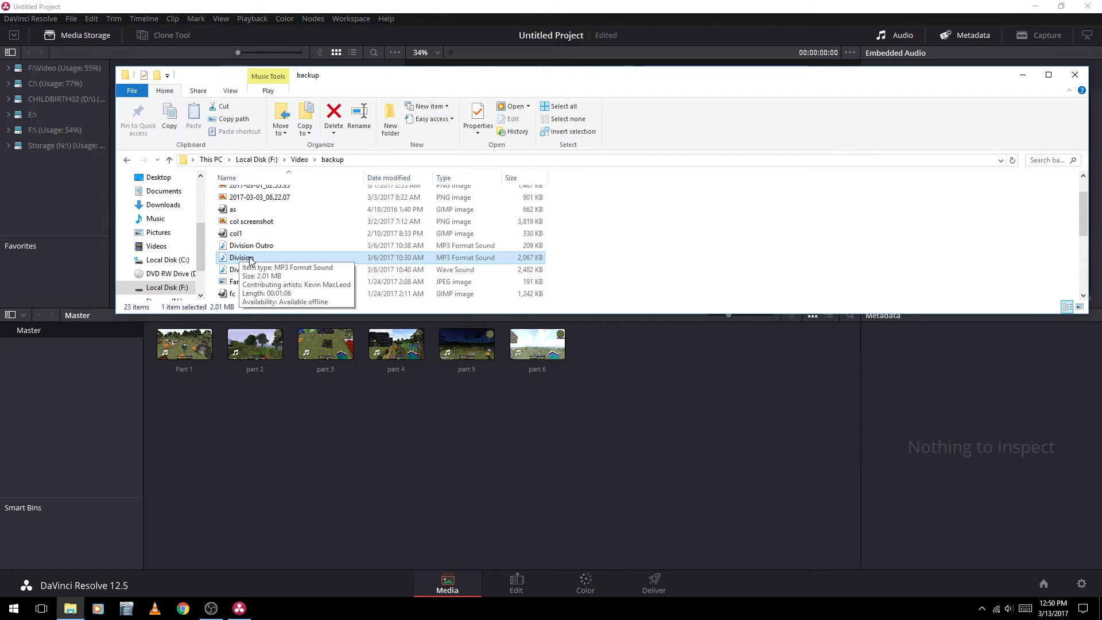
Step: Try dragging the Division MP3, Outro and WAV tracks into Resolve's media pool
{"action": "left_click_drag", "start_coordinate": [304, 259], "coordinate": [657, 386]}
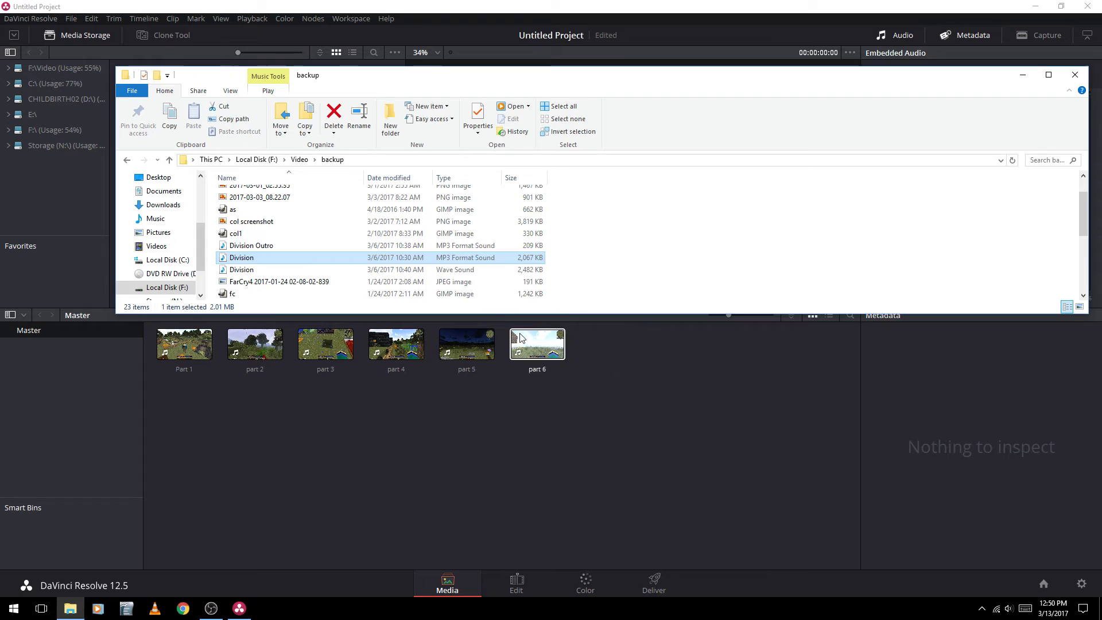
{"action": "left_click_drag", "start_coordinate": [250, 245], "coordinate": [658, 397]}
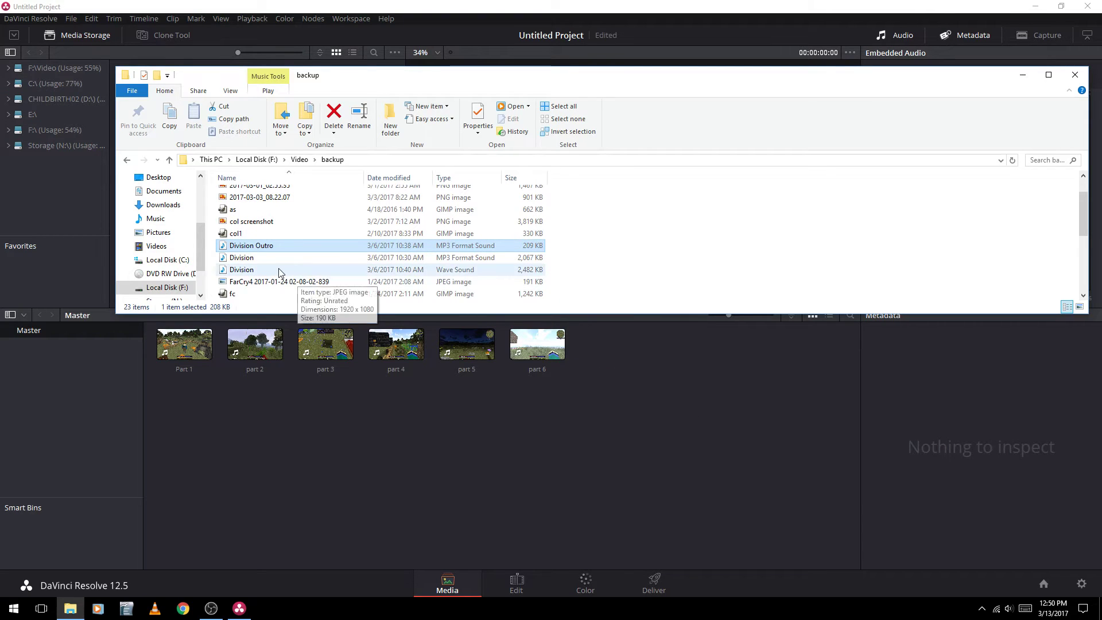
{"action": "left_click", "coordinate": [251, 258]}
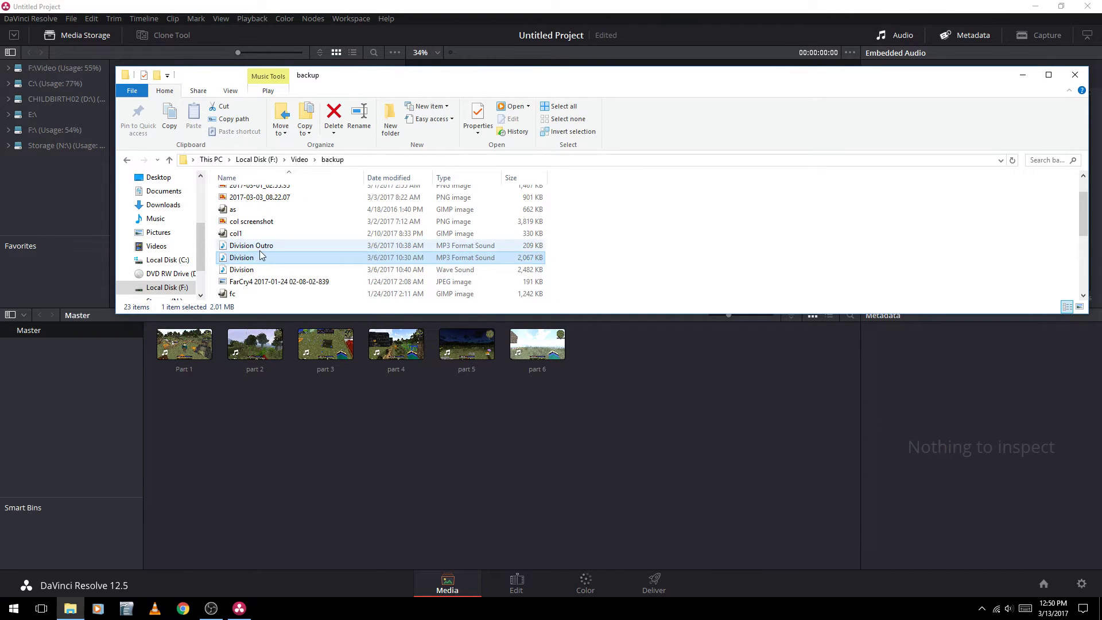
{"action": "left_click_drag", "start_coordinate": [232, 261], "coordinate": [612, 385]}
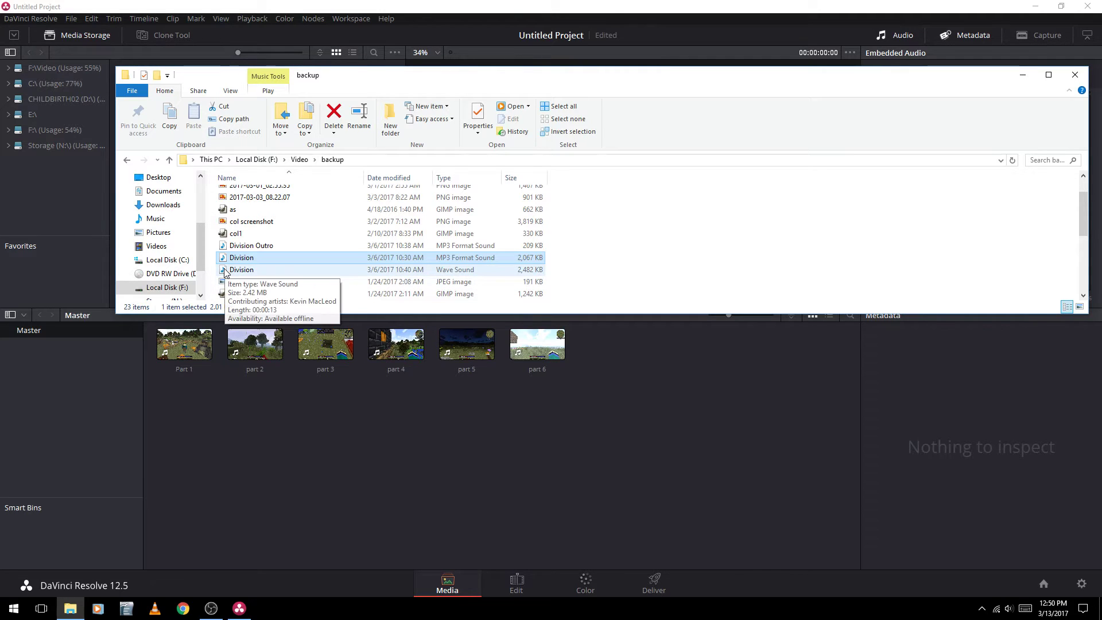
{"action": "left_click_drag", "start_coordinate": [226, 271], "coordinate": [258, 276]}
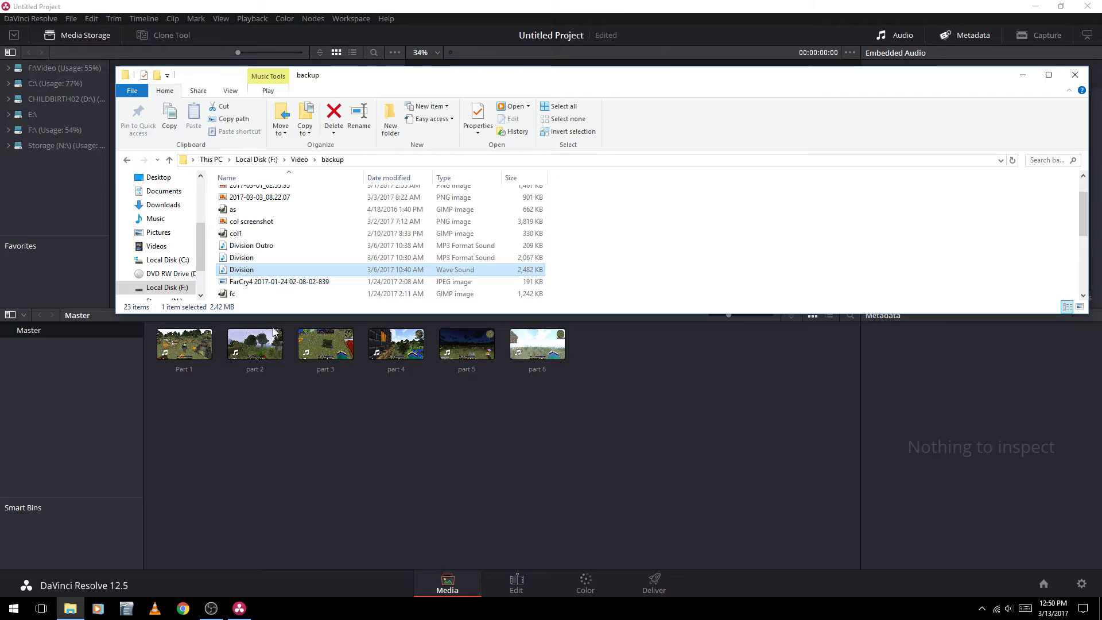
{"action": "left_click", "coordinate": [274, 419]}
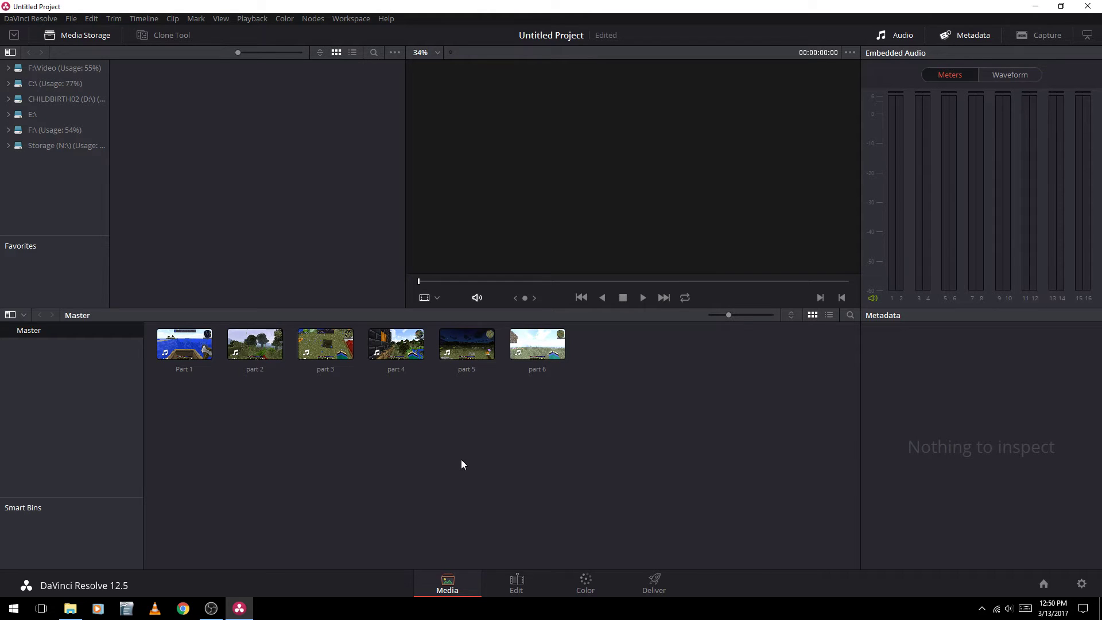
Step: Switch among File Explorer, Resolve and the Start menu, finishing on the backup folder
{"action": "left_click", "coordinate": [70, 608]}
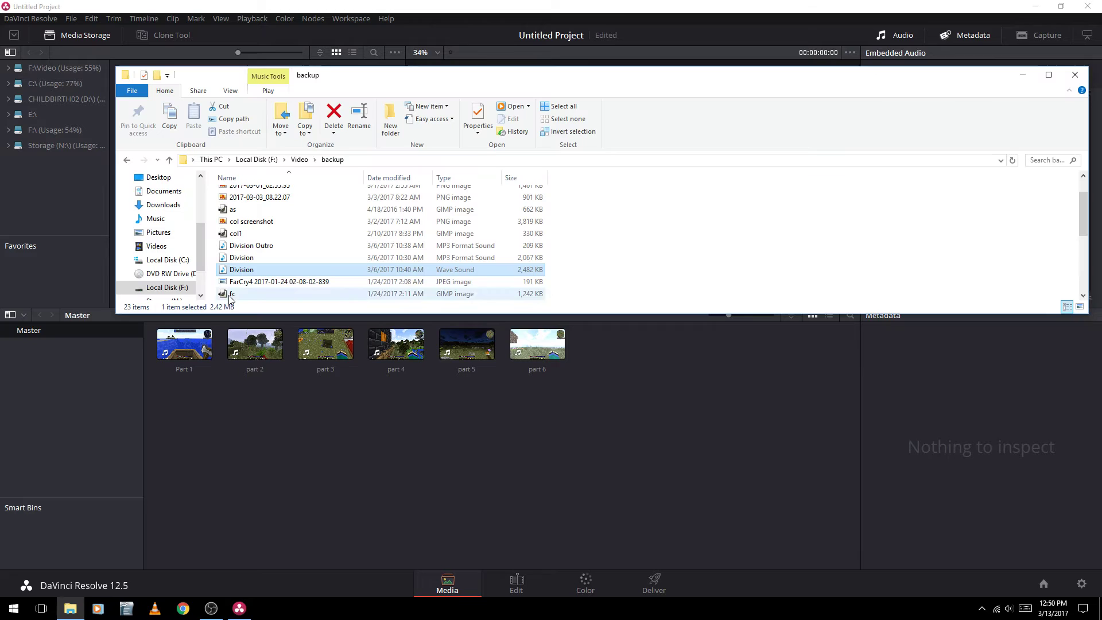
{"action": "left_click", "coordinate": [250, 464]}
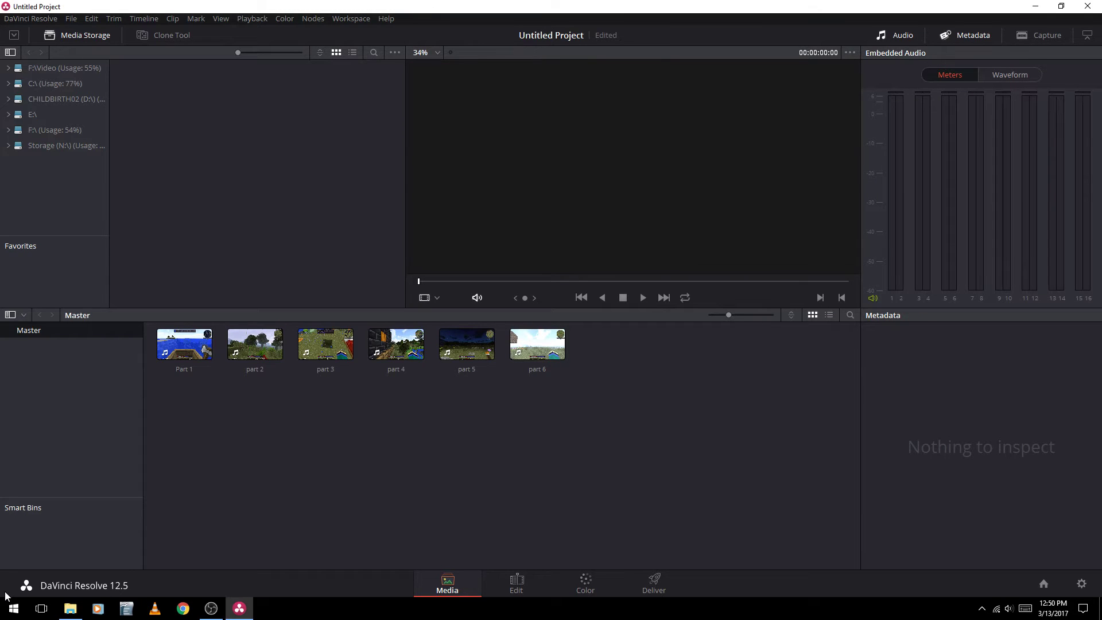
{"action": "left_click", "coordinate": [4, 610]}
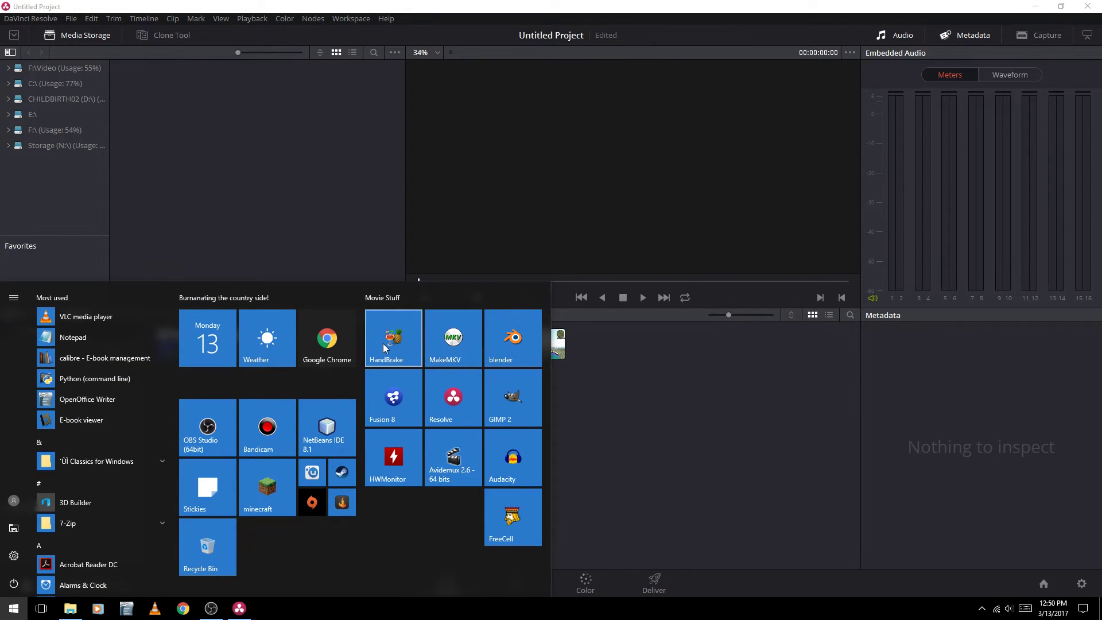
{"action": "left_click", "coordinate": [689, 392]}
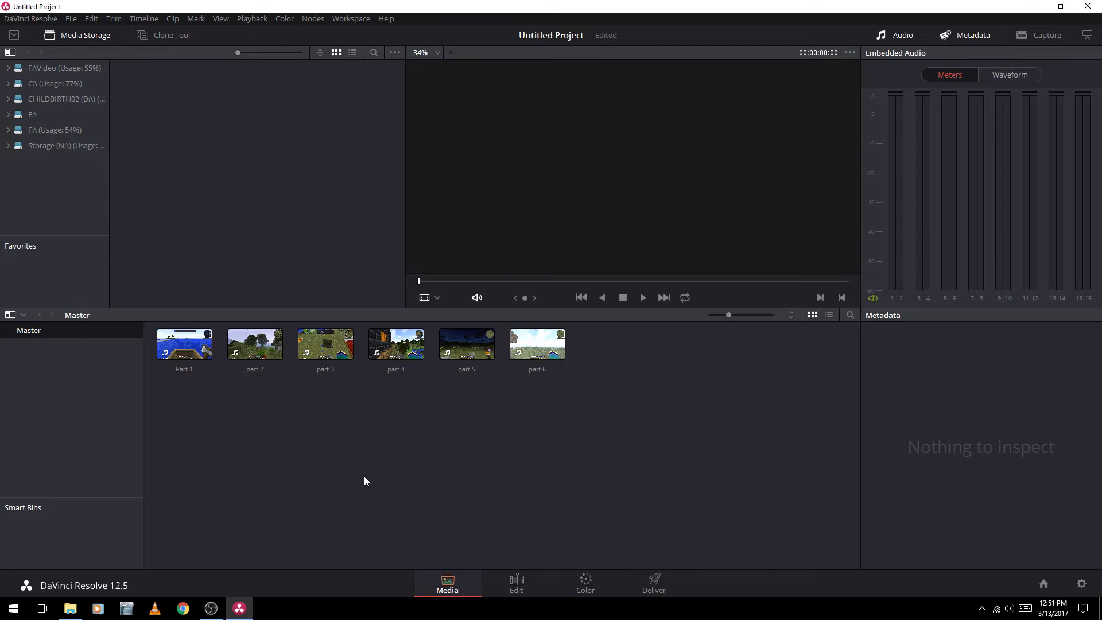
{"action": "left_click", "coordinate": [13, 608]}
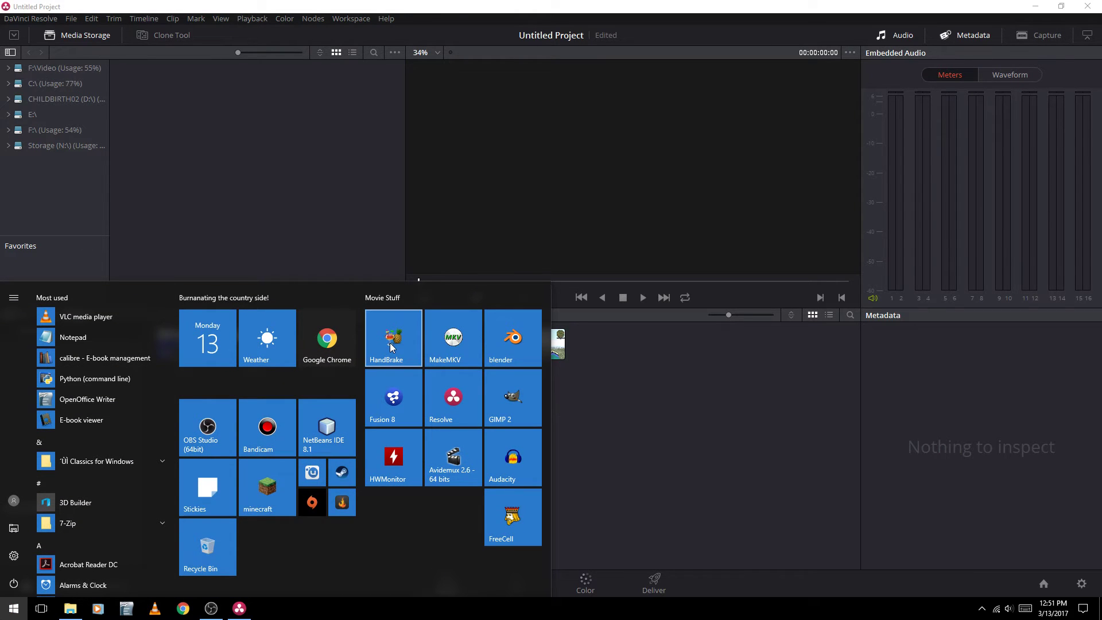
{"action": "left_click", "coordinate": [706, 409]}
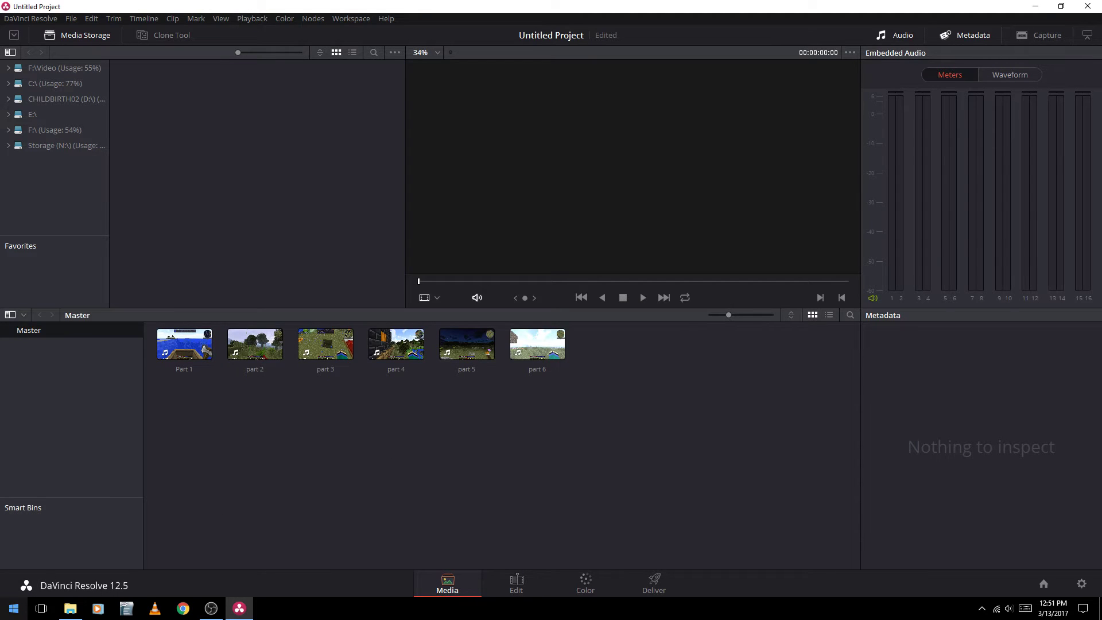
{"action": "left_click", "coordinate": [13, 608]}
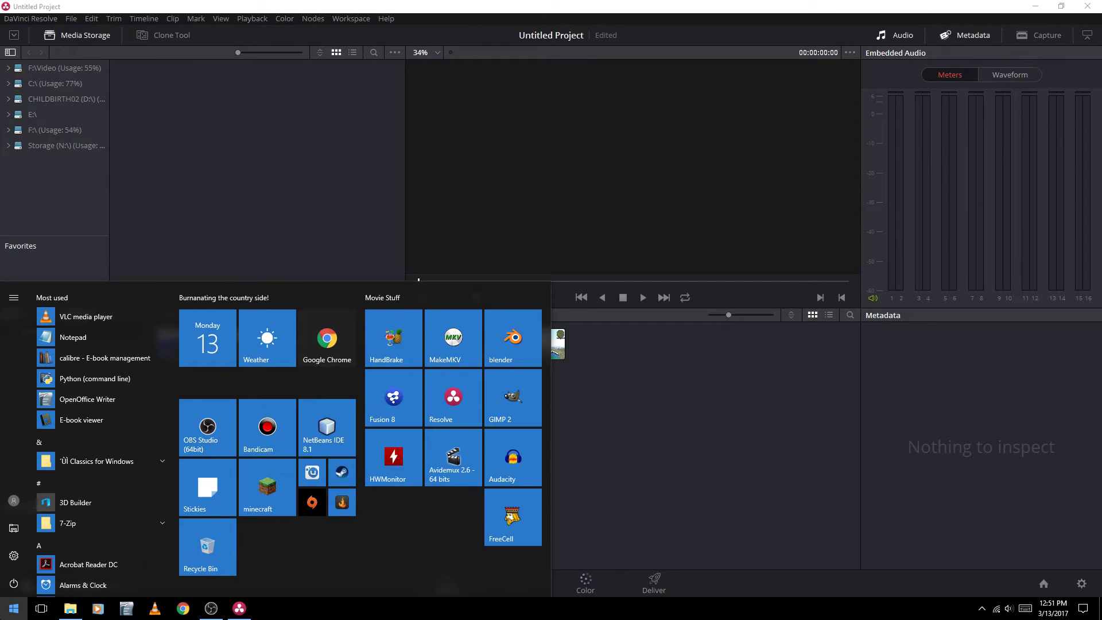
{"action": "left_click", "coordinate": [13, 609]}
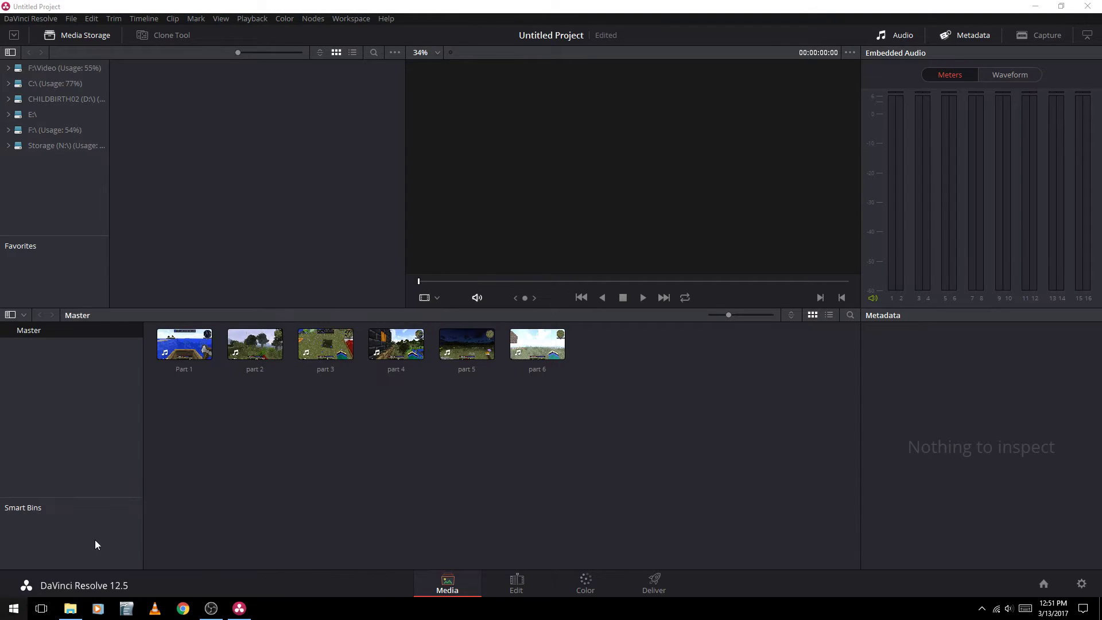
{"action": "left_click", "coordinate": [69, 609]}
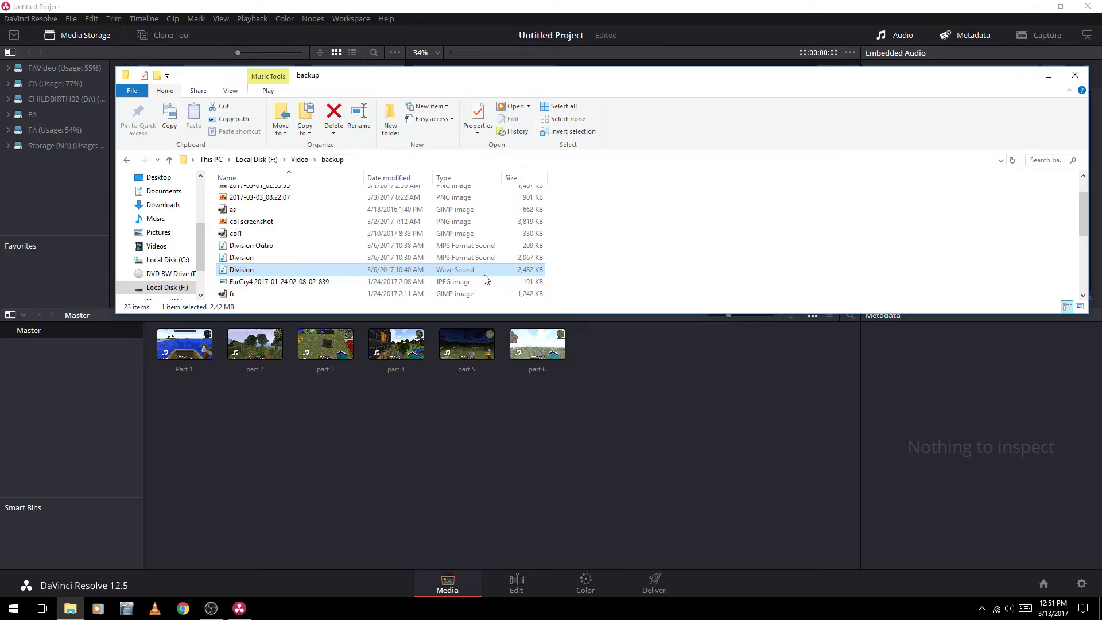
Step: Add the Division WAV track to the media pool, then select Division MP3 in backup
{"action": "left_click_drag", "start_coordinate": [241, 269], "coordinate": [588, 424]}
{"action": "left_click", "coordinate": [618, 525]}
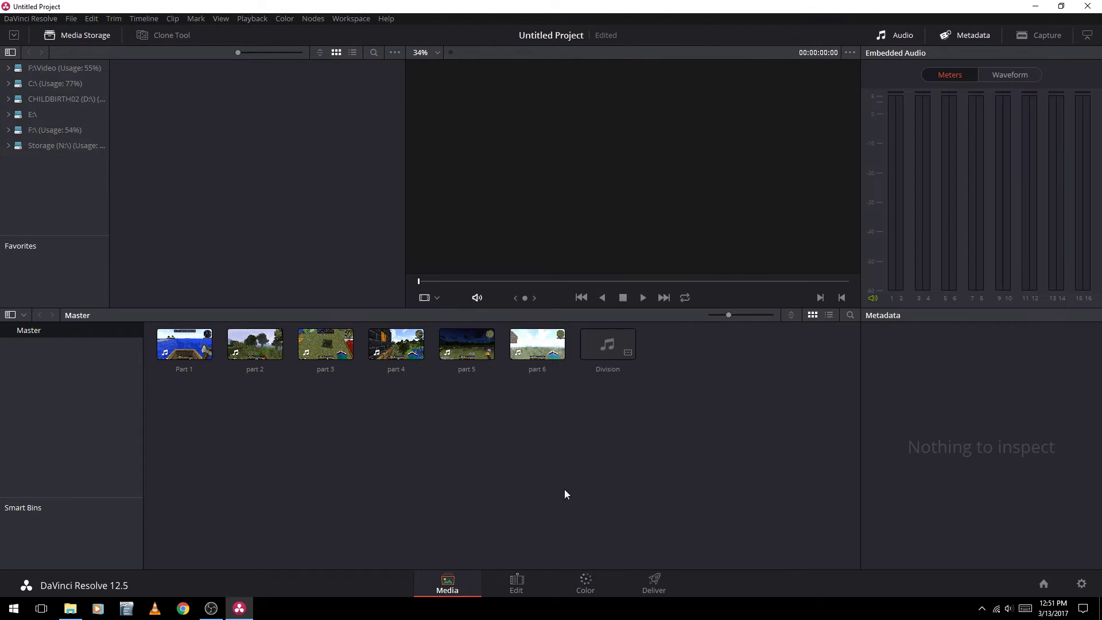
{"action": "left_click", "coordinate": [63, 614]}
{"action": "left_click", "coordinate": [373, 258]}
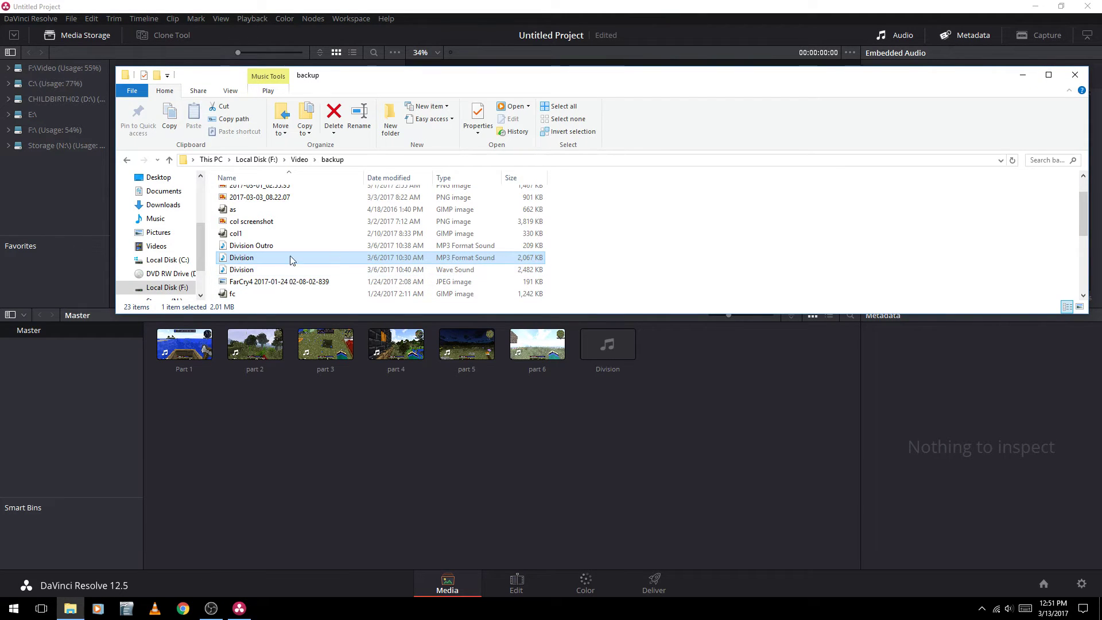
Step: Open Division.mp3 in Audacity via Open with and dismiss the welcome message
{"action": "right_click", "coordinate": [244, 257]}
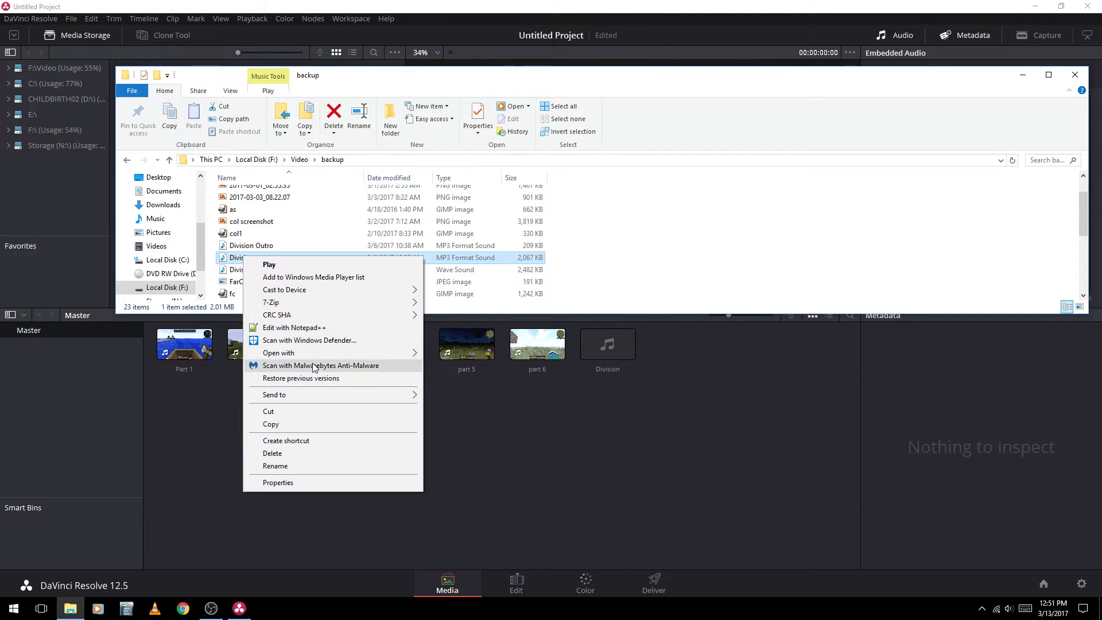
{"action": "mouse_move", "coordinate": [370, 353]}
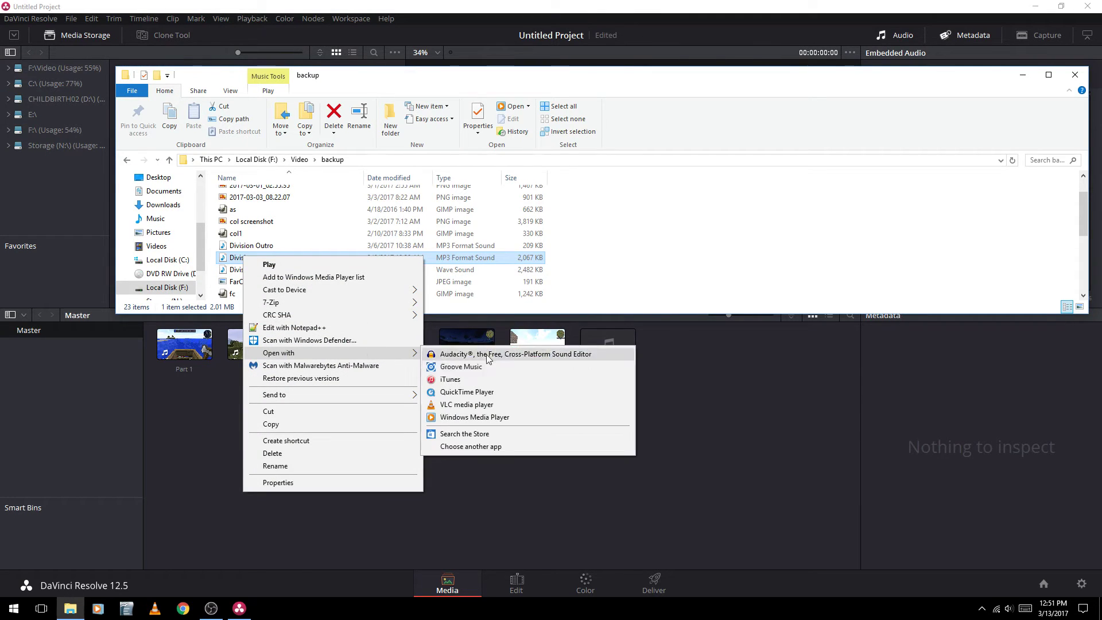
{"action": "left_click", "coordinate": [549, 355]}
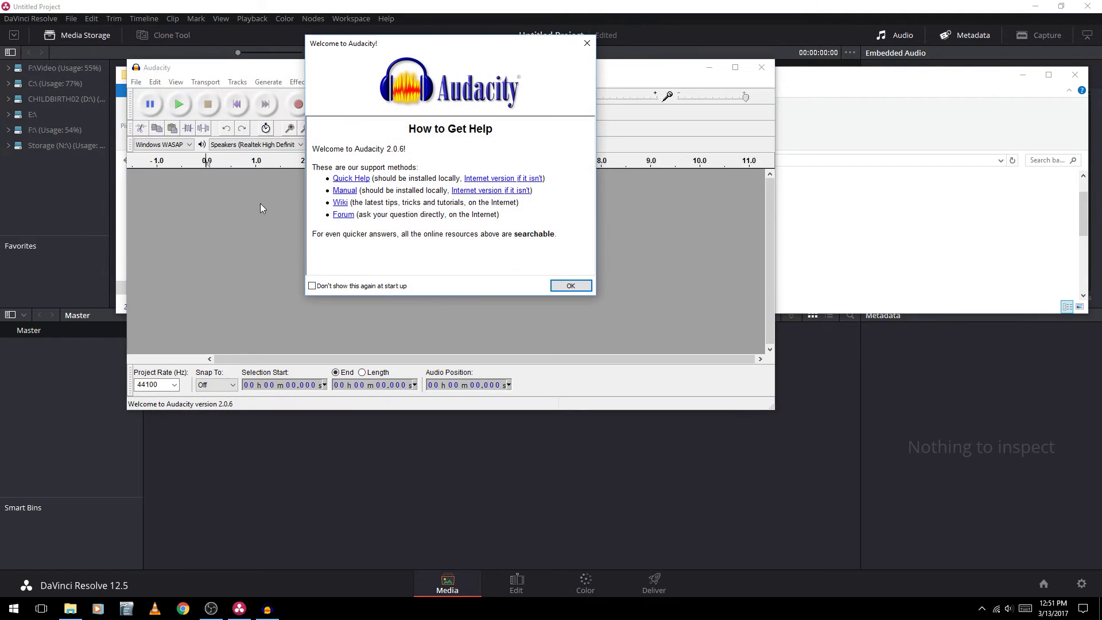
{"action": "left_click", "coordinate": [570, 286]}
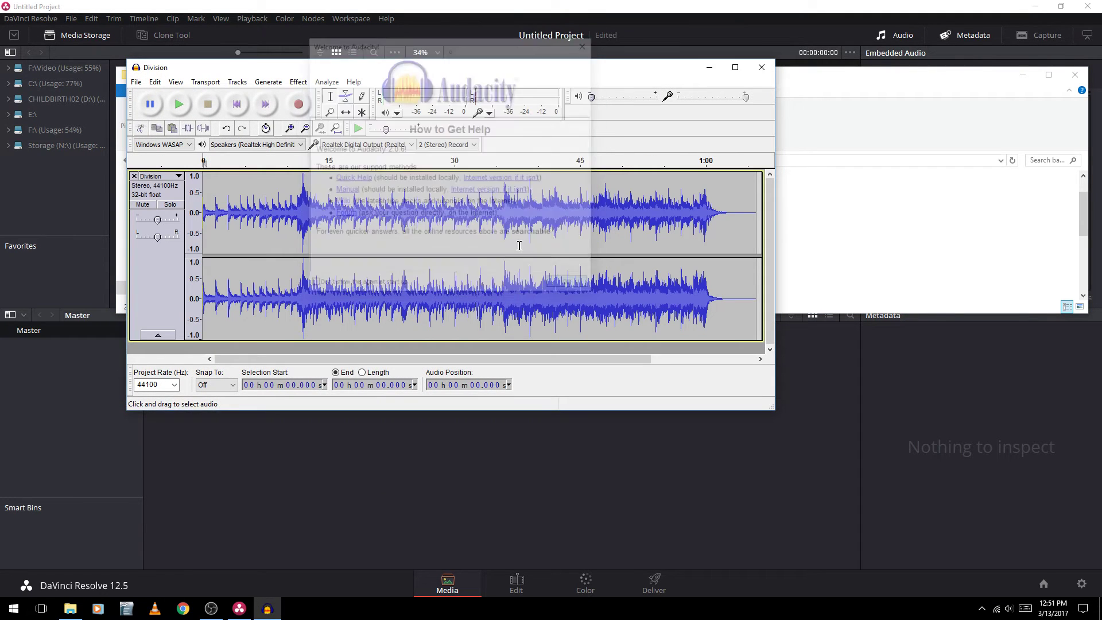
Step: Bring up File > Export Audio, then cancel without exporting
{"action": "left_click", "coordinate": [136, 82]}
{"action": "left_click", "coordinate": [195, 240]}
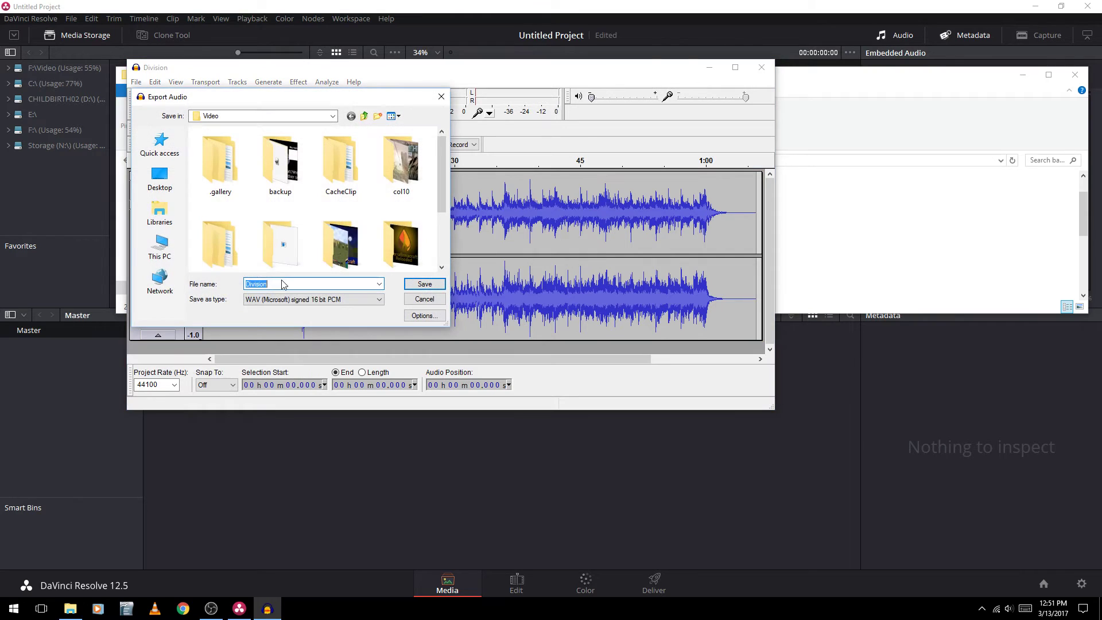
{"action": "left_click", "coordinate": [423, 300]}
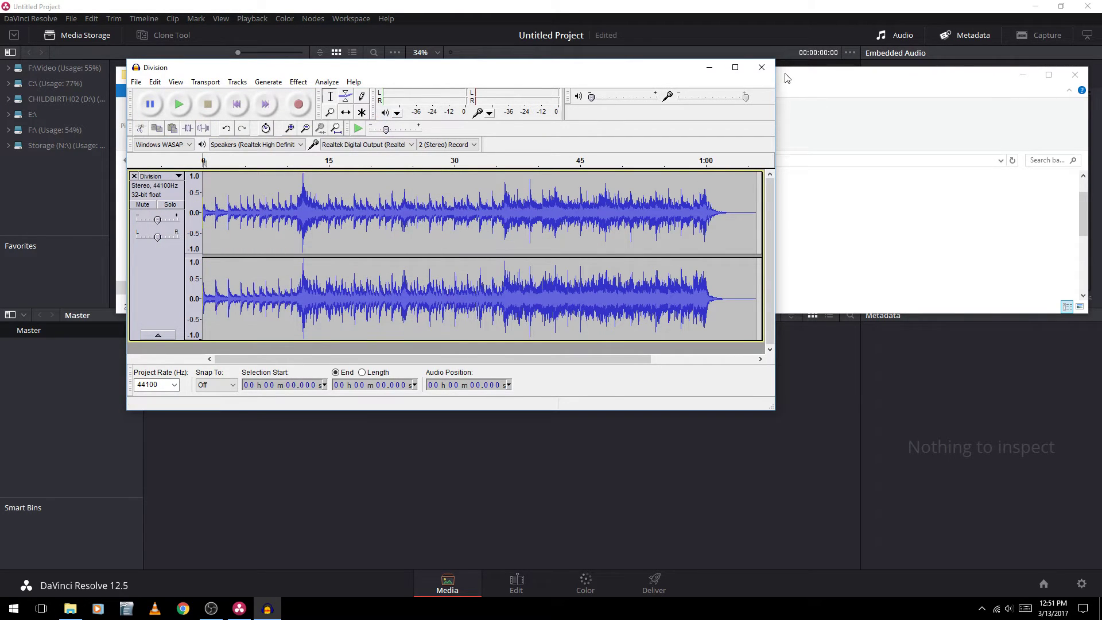
Step: Close Audacity without saving and return to DaVinci Resolve
{"action": "left_click", "coordinate": [762, 67]}
{"action": "left_click", "coordinate": [563, 344]}
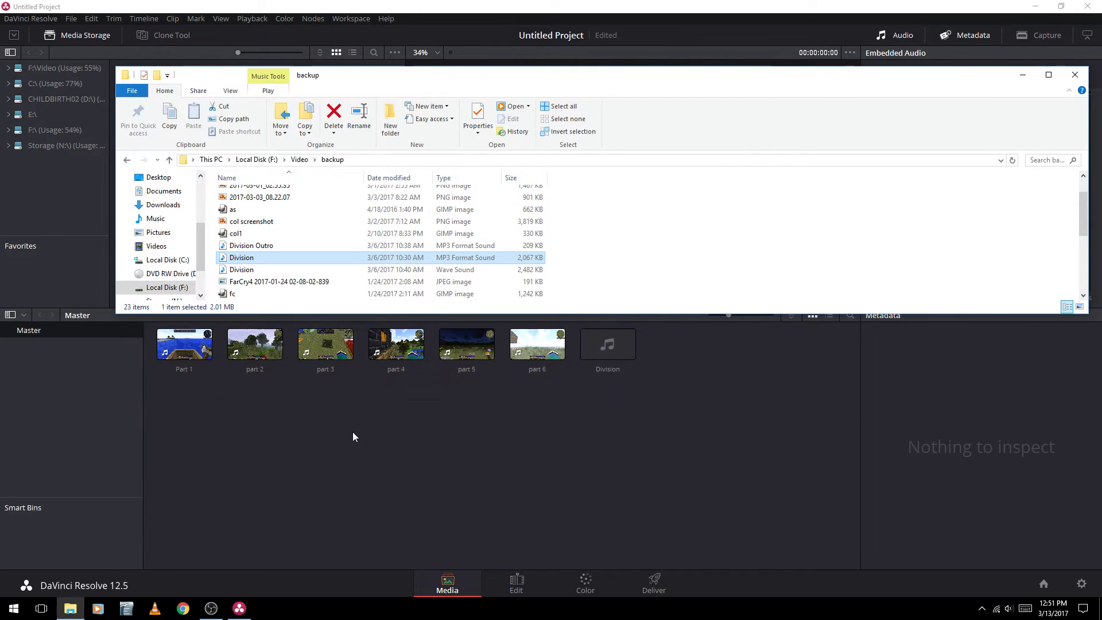
{"action": "left_click", "coordinate": [656, 377]}
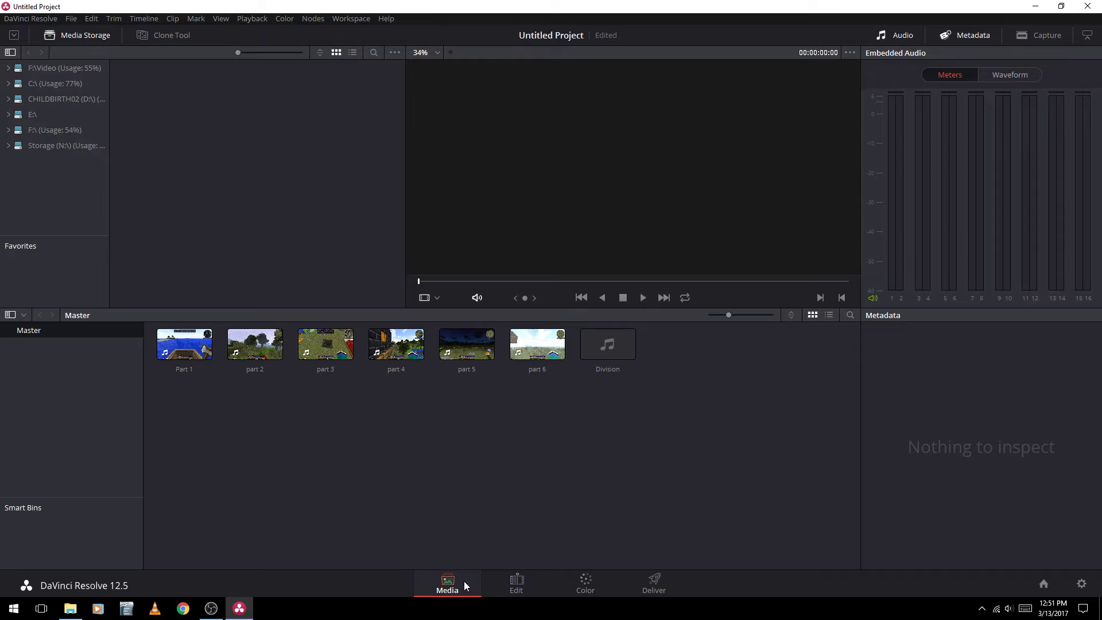
Step: Try the Edit, Media and Deliver pages, then settle on the Edit page
{"action": "left_click", "coordinate": [523, 582]}
{"action": "left_click", "coordinate": [586, 582]}
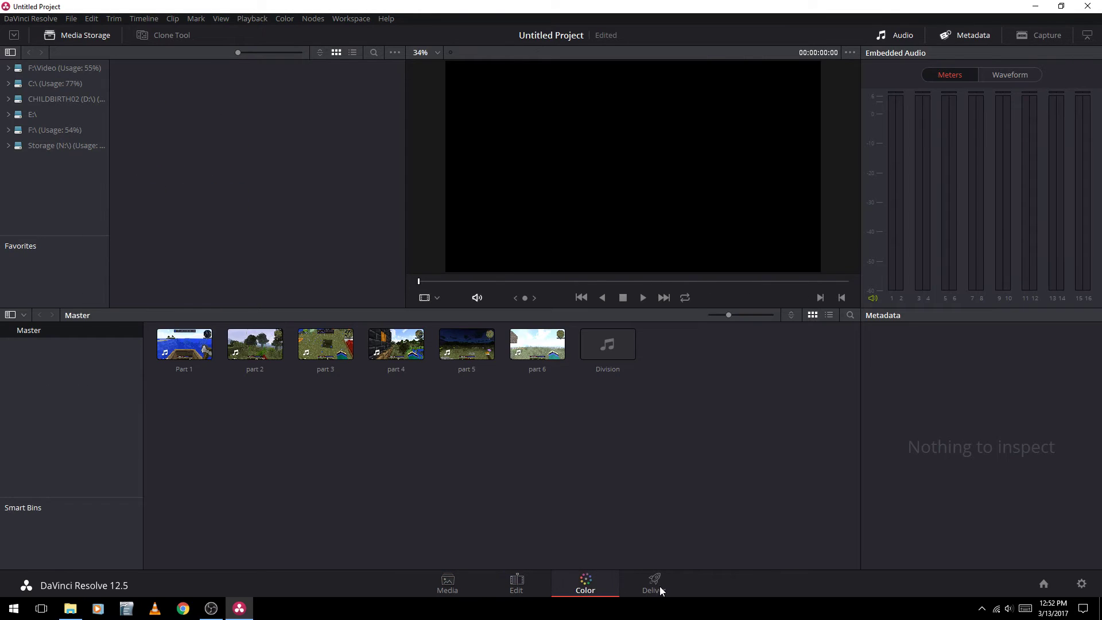
{"action": "left_click", "coordinate": [654, 582]}
{"action": "key", "text": "shift+2"}
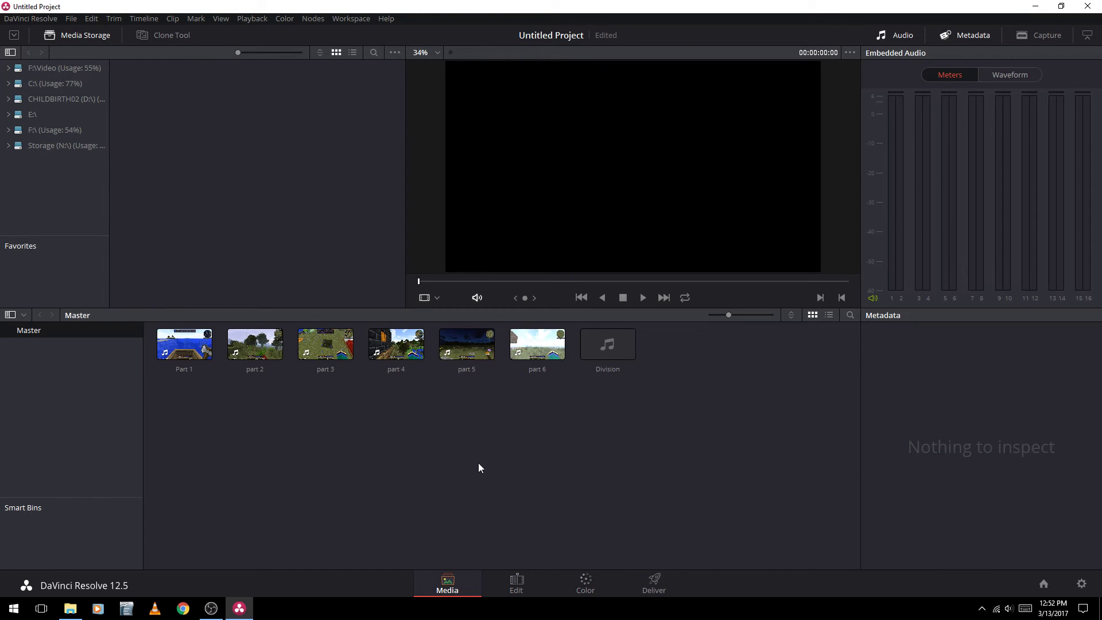
{"action": "left_click", "coordinate": [525, 579]}
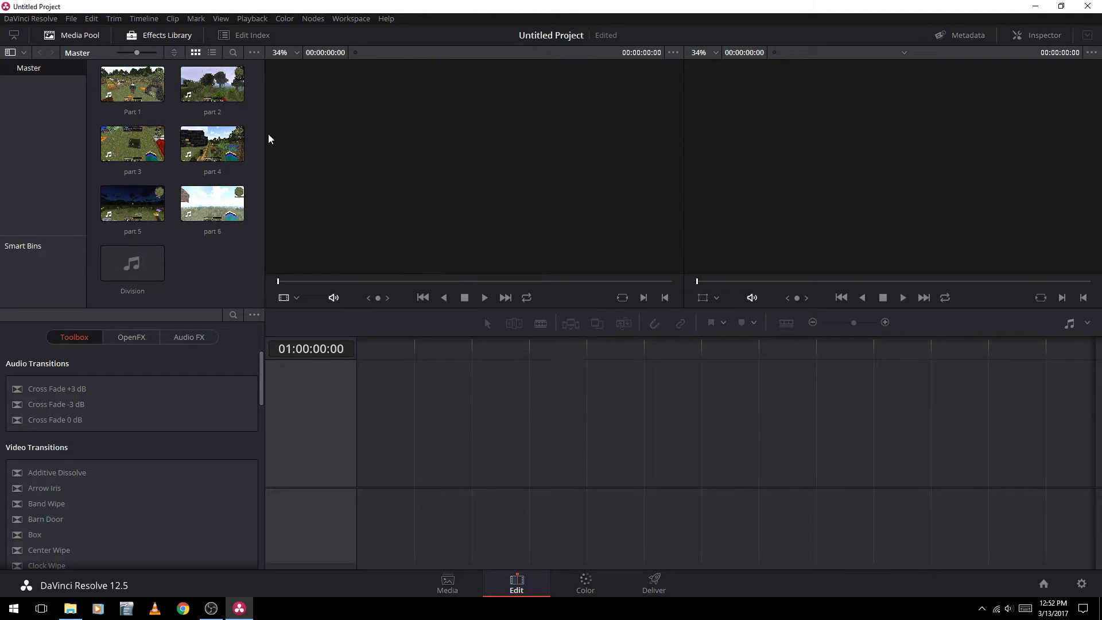
Step: Place Part 1 on a new timeline and adjust the timeline zoom to fit it
{"action": "left_click_drag", "start_coordinate": [155, 93], "coordinate": [372, 438]}
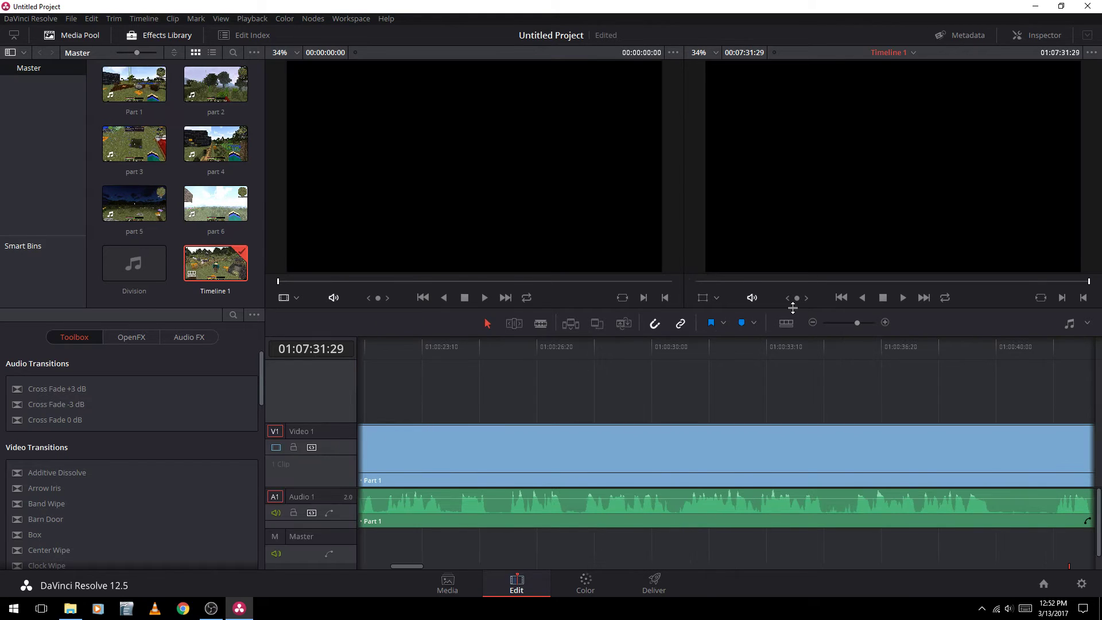
{"action": "left_click", "coordinate": [812, 322]}
{"action": "left_click", "coordinate": [812, 322]}
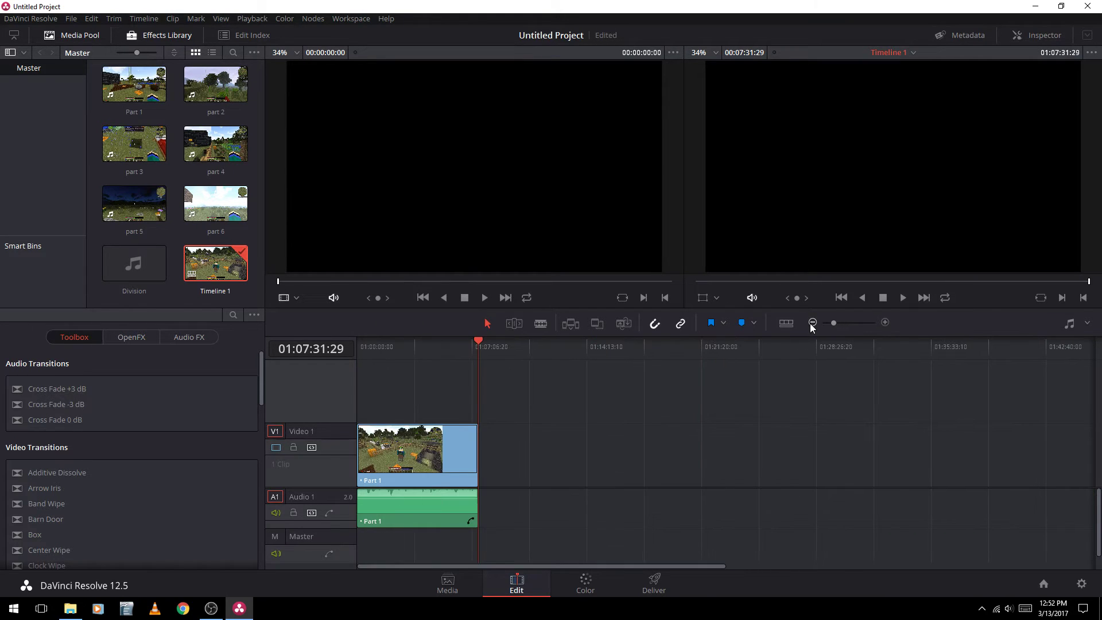
{"action": "left_click", "coordinate": [883, 323]}
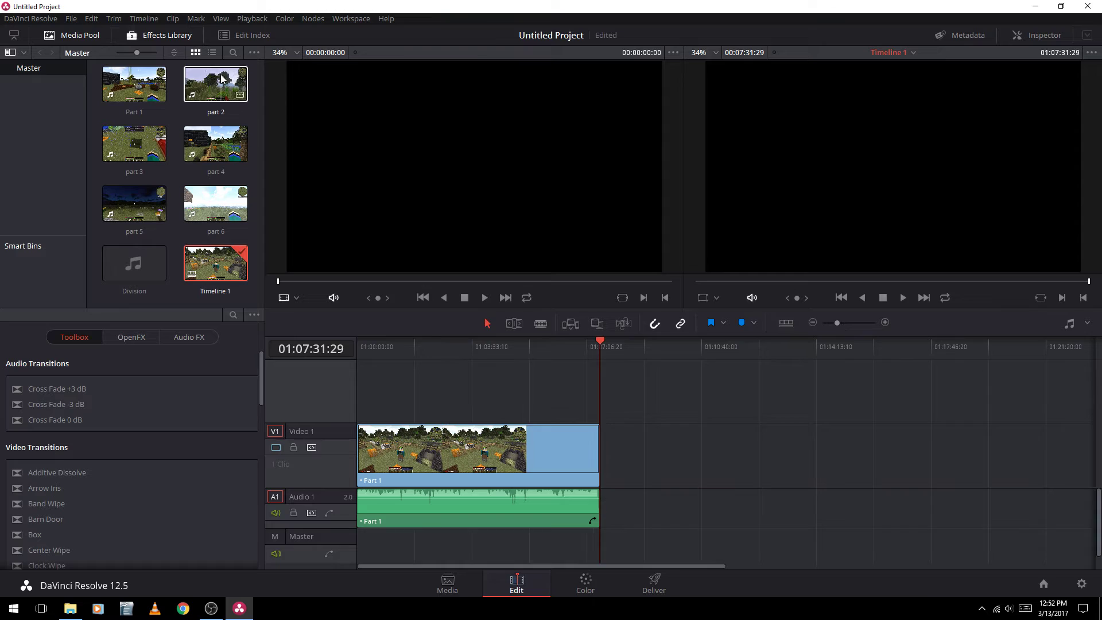
Step: Append part 2, part 3, part 4, part 5 and part 6 in order after Part 1
{"action": "left_click_drag", "start_coordinate": [213, 95], "coordinate": [604, 430]}
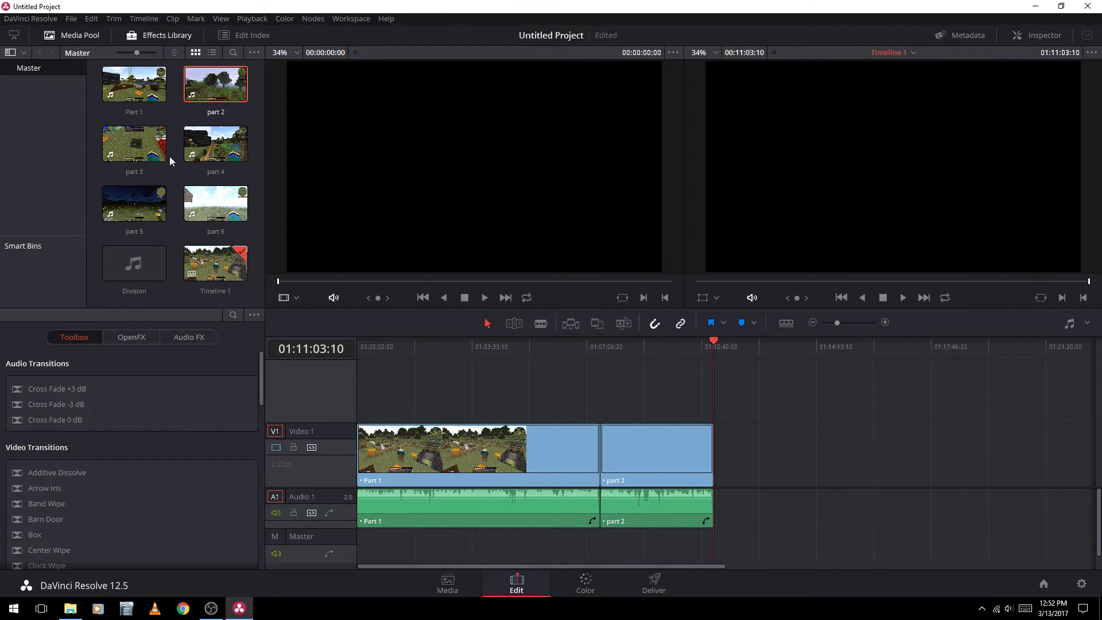
{"action": "left_click_drag", "start_coordinate": [134, 144], "coordinate": [718, 466]}
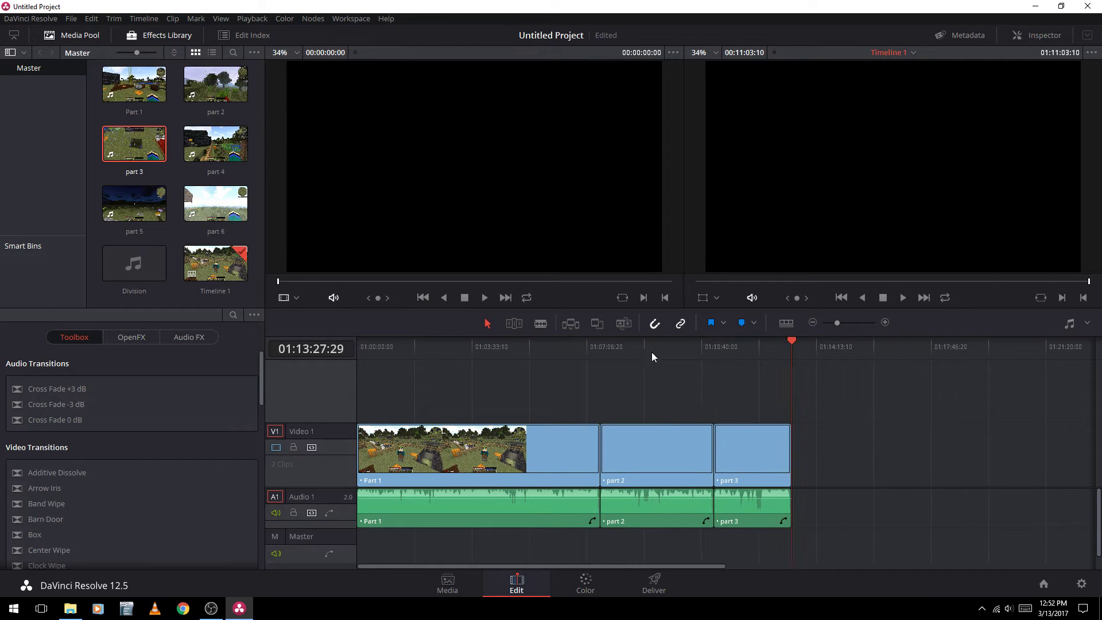
{"action": "left_click_drag", "start_coordinate": [215, 144], "coordinate": [797, 450]}
{"action": "left_click_drag", "start_coordinate": [148, 206], "coordinate": [863, 471]}
{"action": "left_click_drag", "start_coordinate": [229, 205], "coordinate": [878, 467]}
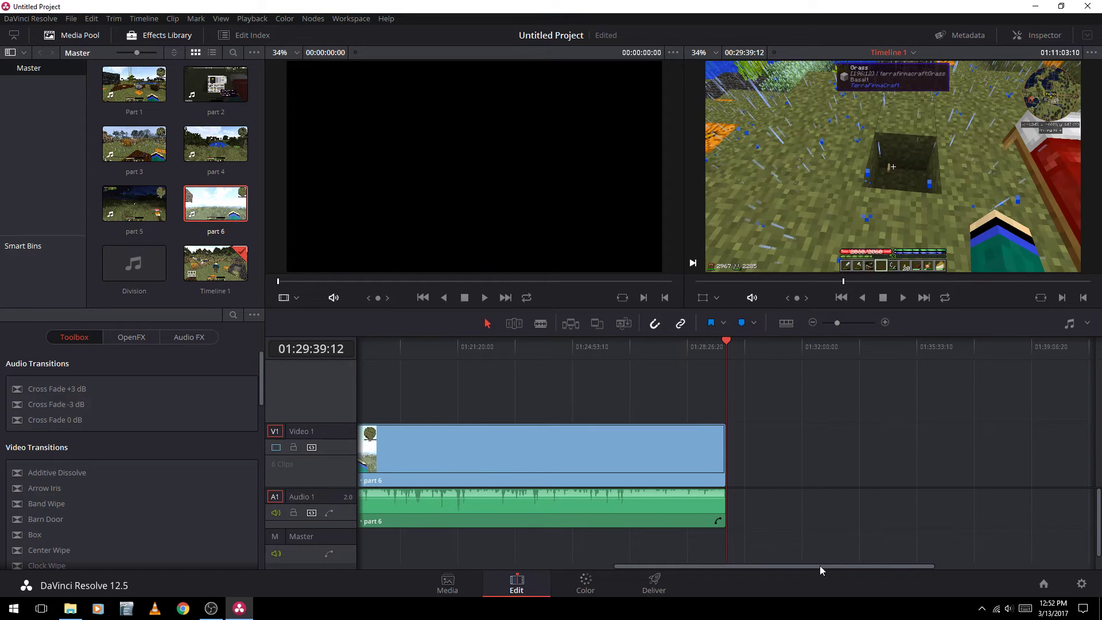
{"action": "left_click_drag", "start_coordinate": [819, 566], "coordinate": [486, 546]}
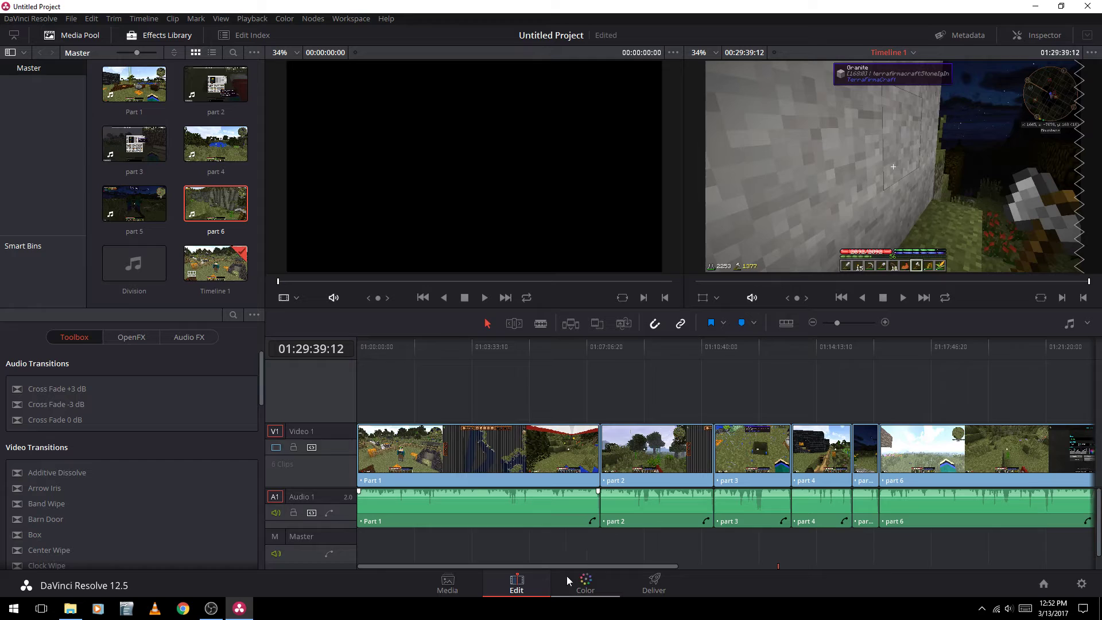
Step: Drag part 6's end edge left to shorten it, then return the playhead to 01:21:40:08
{"action": "left_click_drag", "start_coordinate": [590, 566], "coordinate": [759, 577]}
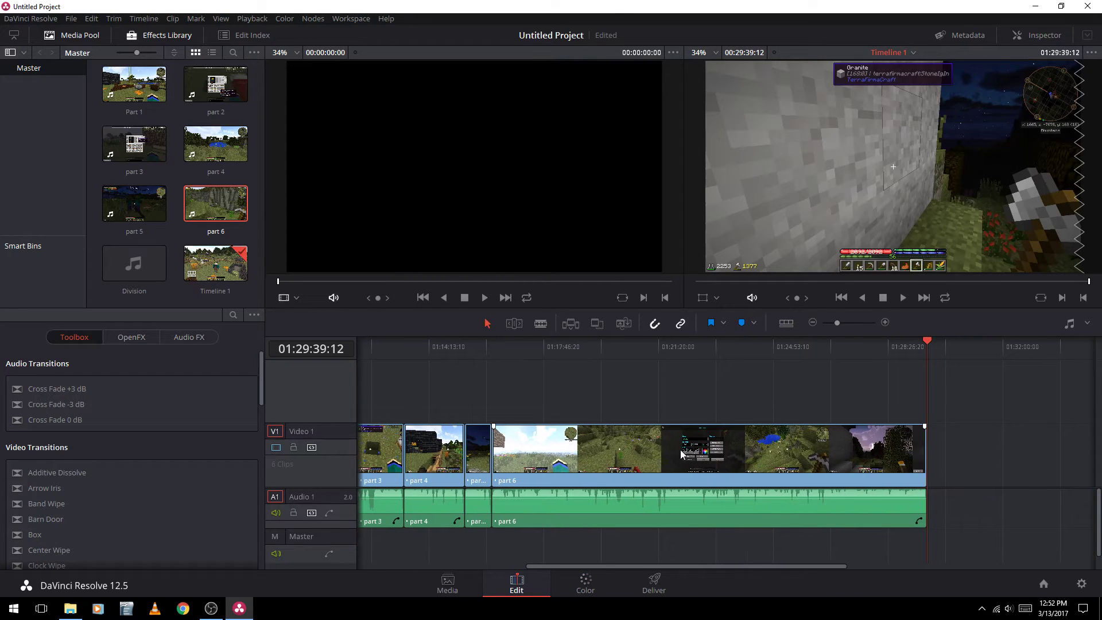
{"action": "left_click_drag", "start_coordinate": [680, 449], "coordinate": [732, 454]}
{"action": "left_click_drag", "start_coordinate": [762, 565], "coordinate": [775, 565]}
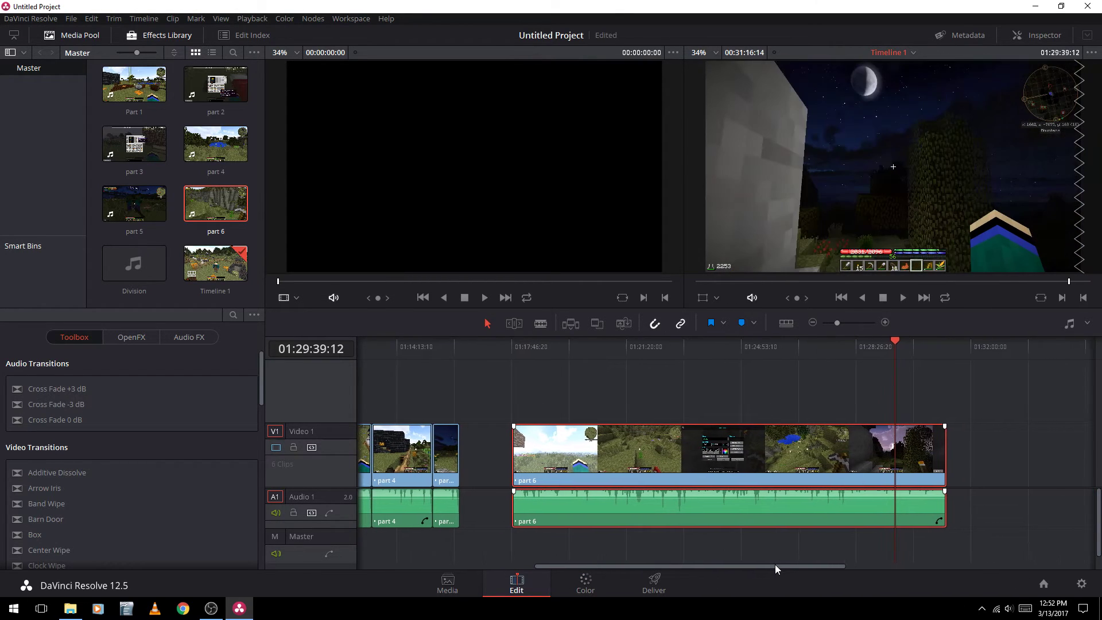
{"action": "left_click", "coordinate": [944, 450]}
{"action": "left_click_drag", "start_coordinate": [944, 451], "coordinate": [908, 452]}
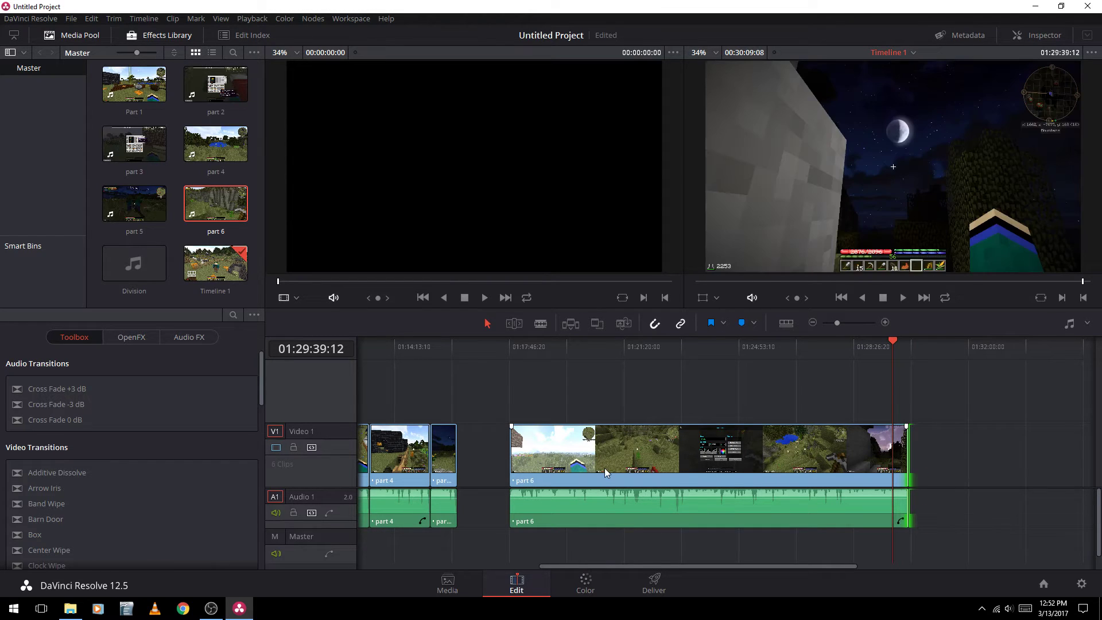
{"action": "left_click", "coordinate": [657, 445]}
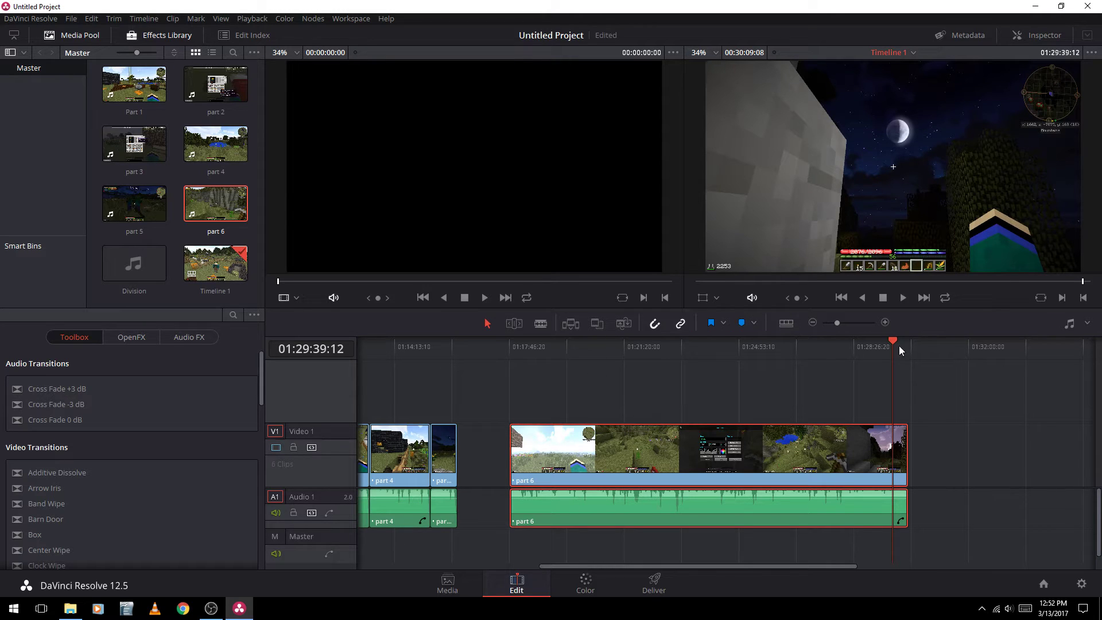
{"action": "left_click_drag", "start_coordinate": [896, 346], "coordinate": [635, 369]}
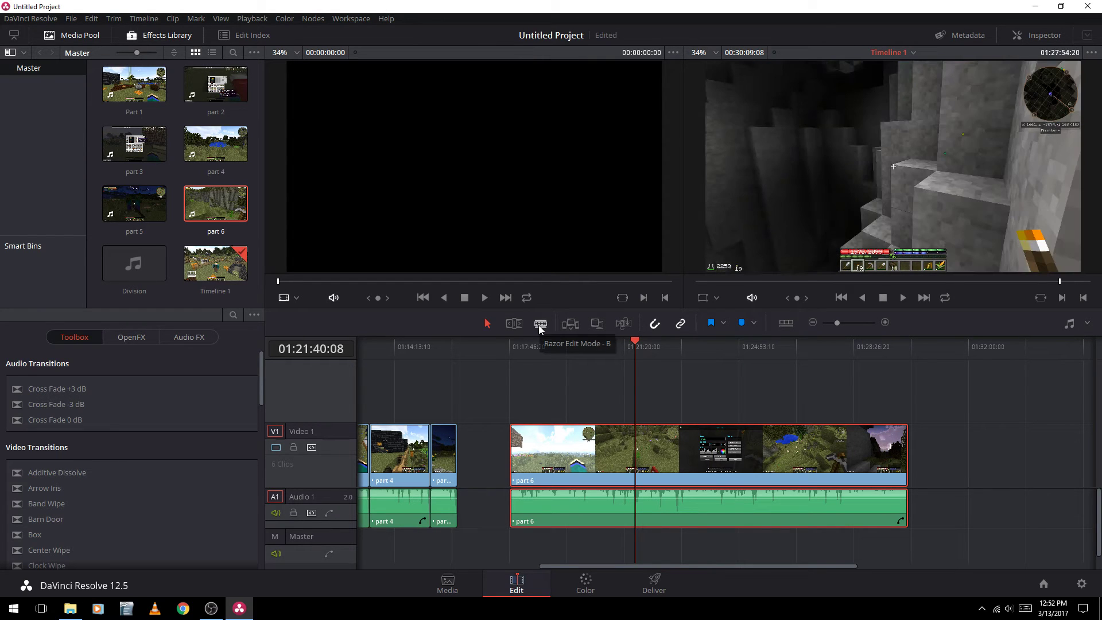
Step: With the Blade tool, split part 6 at 01:21:37:02 and again further along
{"action": "left_click", "coordinate": [539, 325]}
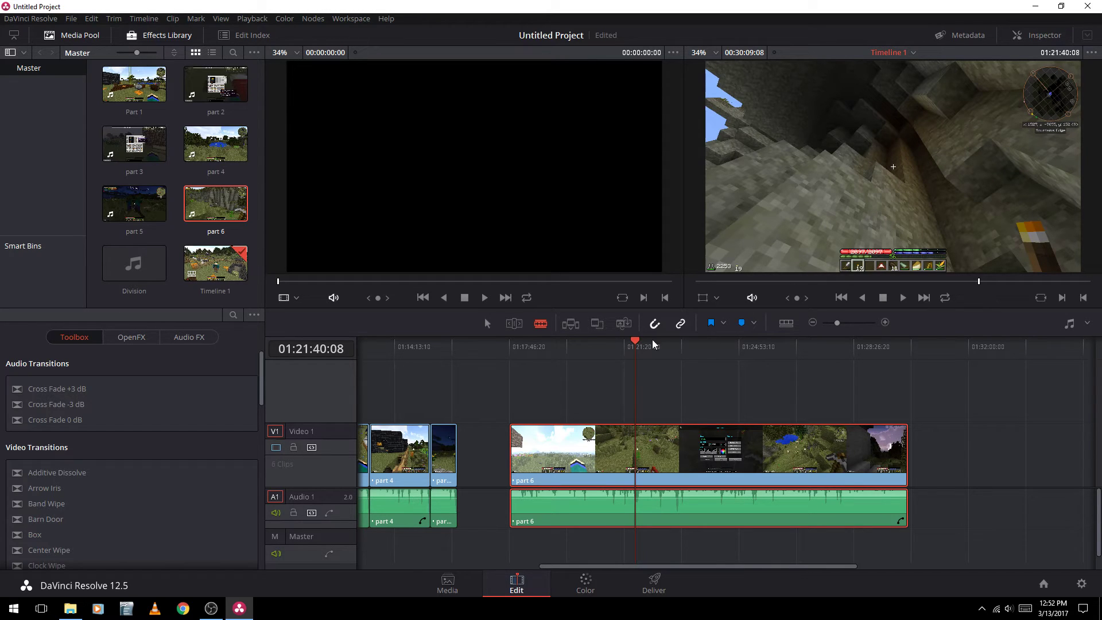
{"action": "mouse_move", "coordinate": [640, 344]}
{"action": "left_mouse_down"}
{"action": "mouse_move", "coordinate": [650, 346]}
{"action": "mouse_move", "coordinate": [639, 346]}
{"action": "left_mouse_up"}
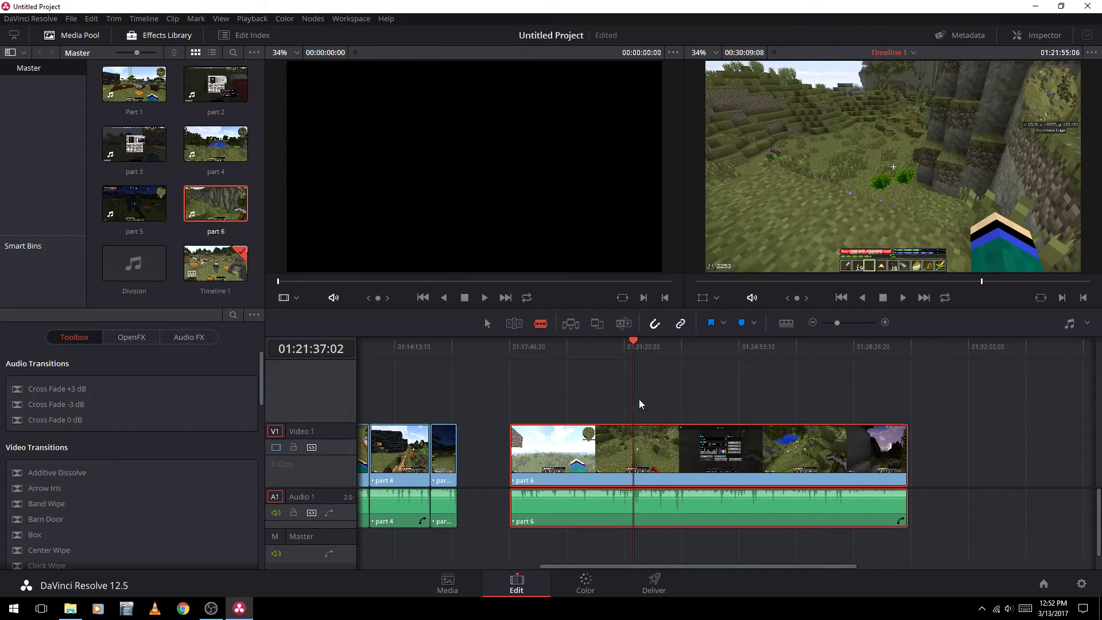
{"action": "left_click", "coordinate": [637, 468]}
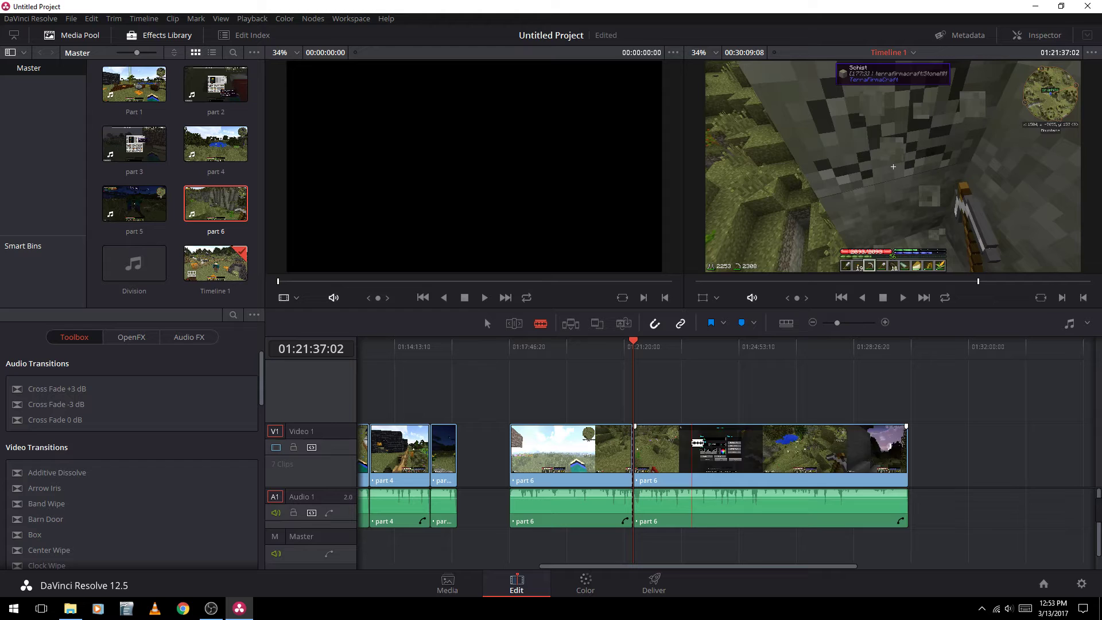
{"action": "left_click", "coordinate": [692, 450]}
{"action": "left_click", "coordinate": [487, 324]}
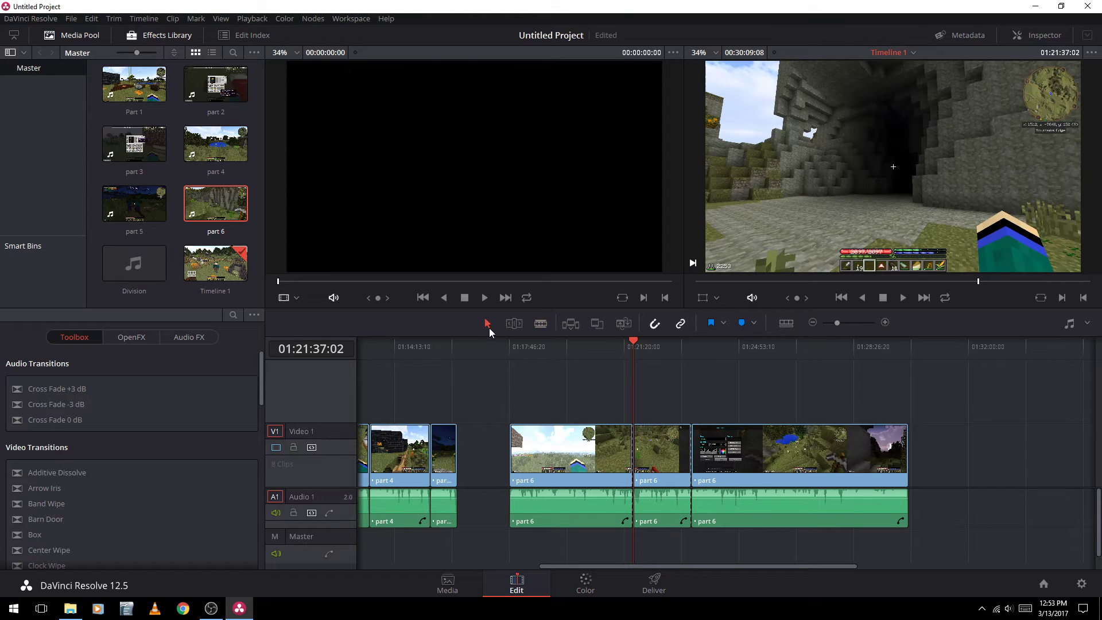
Step: Ripple-delete the middle piece of part 6 and slide both remaining part 6 clips against part 4
{"action": "left_click", "coordinate": [656, 460]}
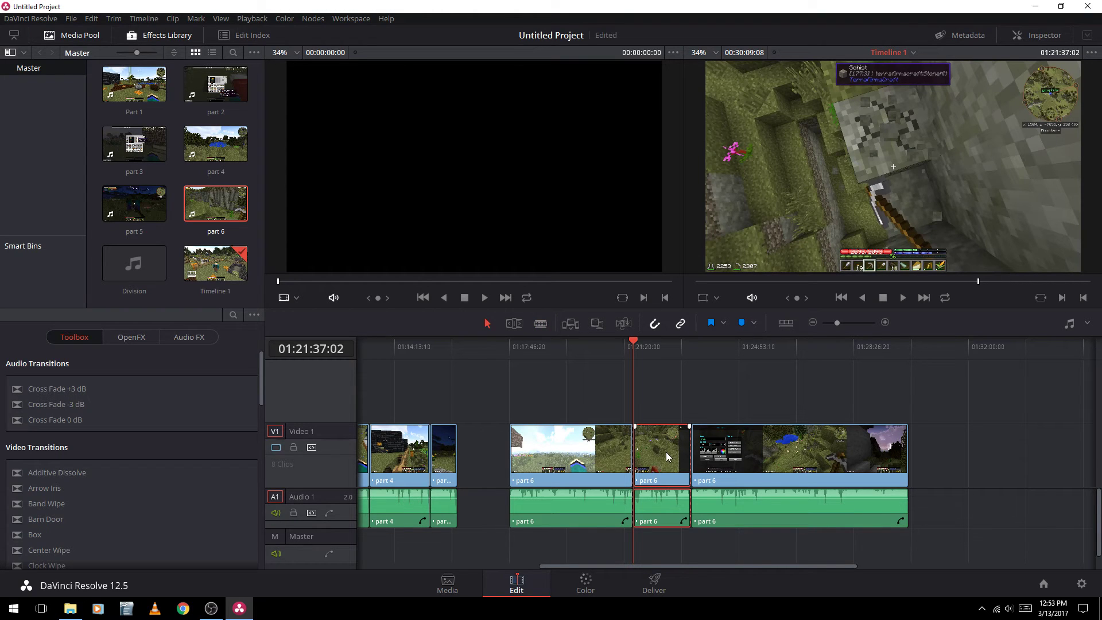
{"action": "key", "text": "Delete"}
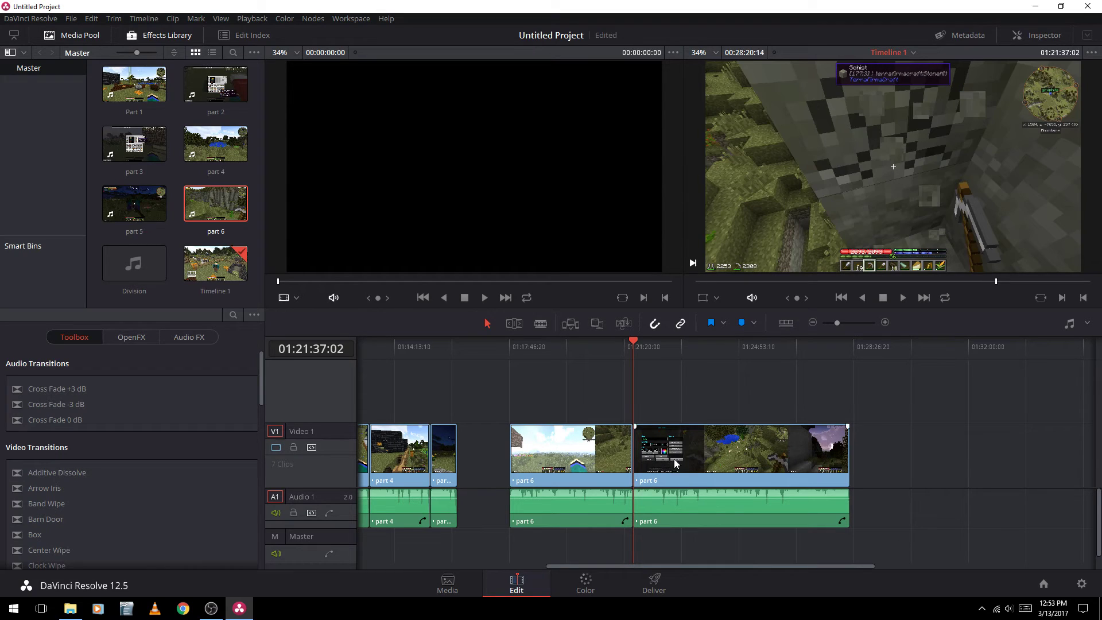
{"action": "left_click", "coordinate": [673, 459]}
{"action": "left_click", "coordinate": [554, 452], "text": "ctrl"}
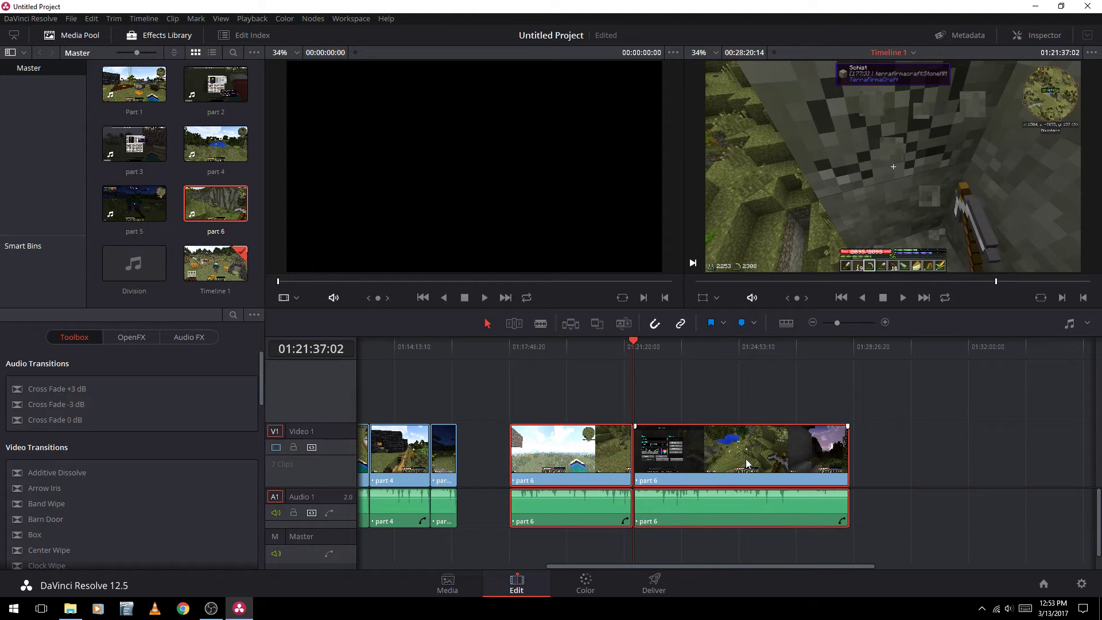
{"action": "left_click_drag", "start_coordinate": [749, 463], "coordinate": [699, 466]}
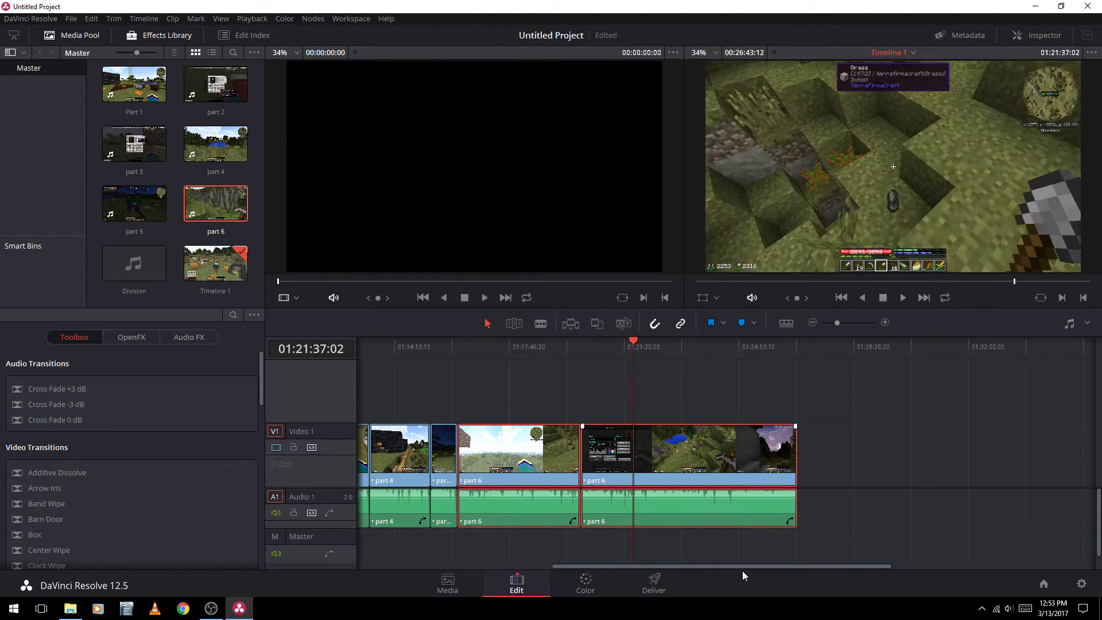
{"action": "left_click_drag", "start_coordinate": [737, 566], "coordinate": [532, 545]}
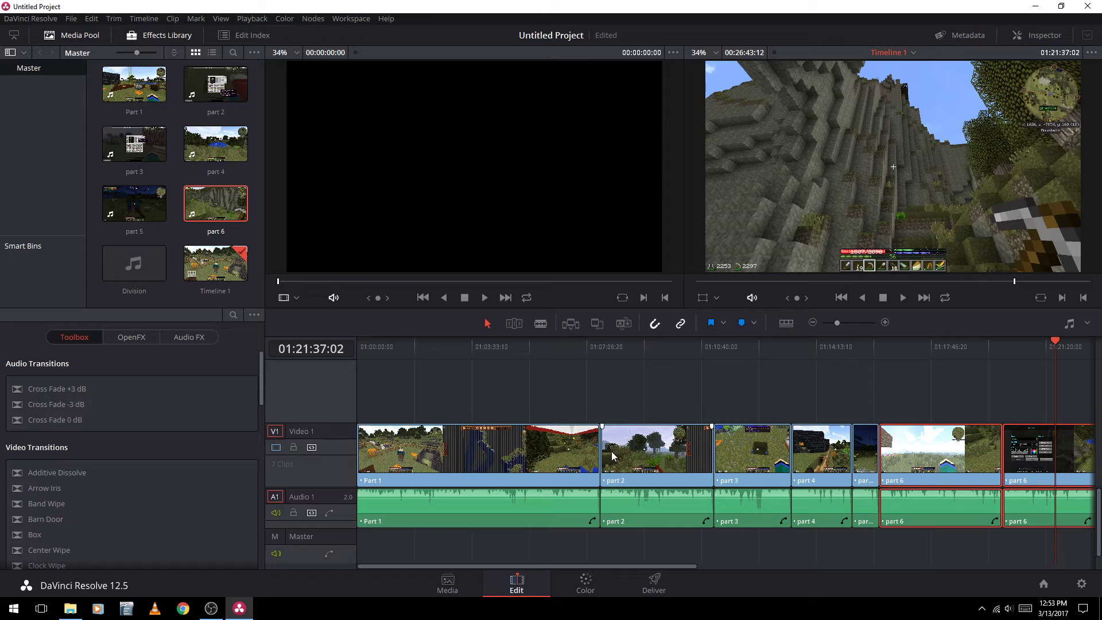
Step: Put a 15-frame Cross Dissolve on the Part 1/part 2 edit point, trimming both clips to fit
{"action": "left_click", "coordinate": [615, 394]}
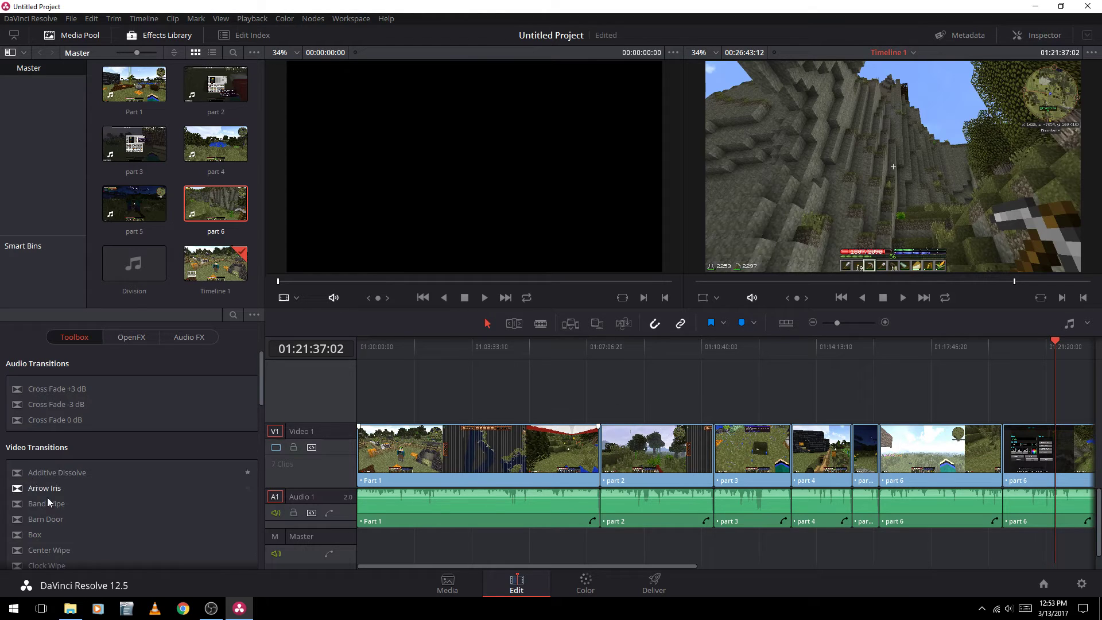
{"action": "scroll", "coordinate": [47, 517], "scroll_direction": "down", "scroll_amount": 10}
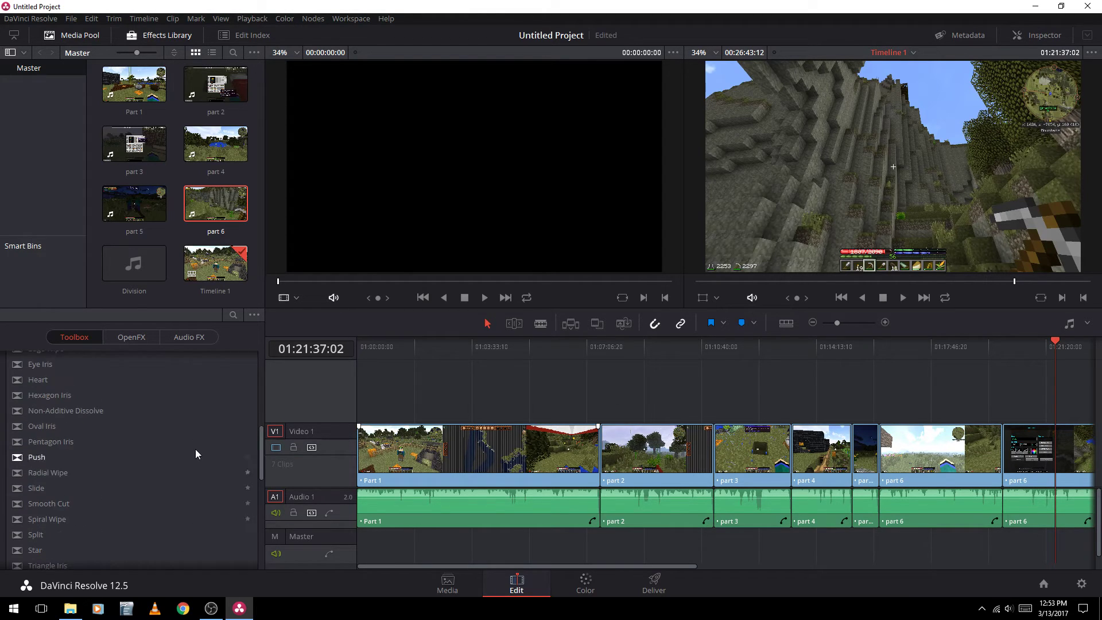
{"action": "scroll", "coordinate": [195, 449], "scroll_direction": "up", "scroll_amount": 8}
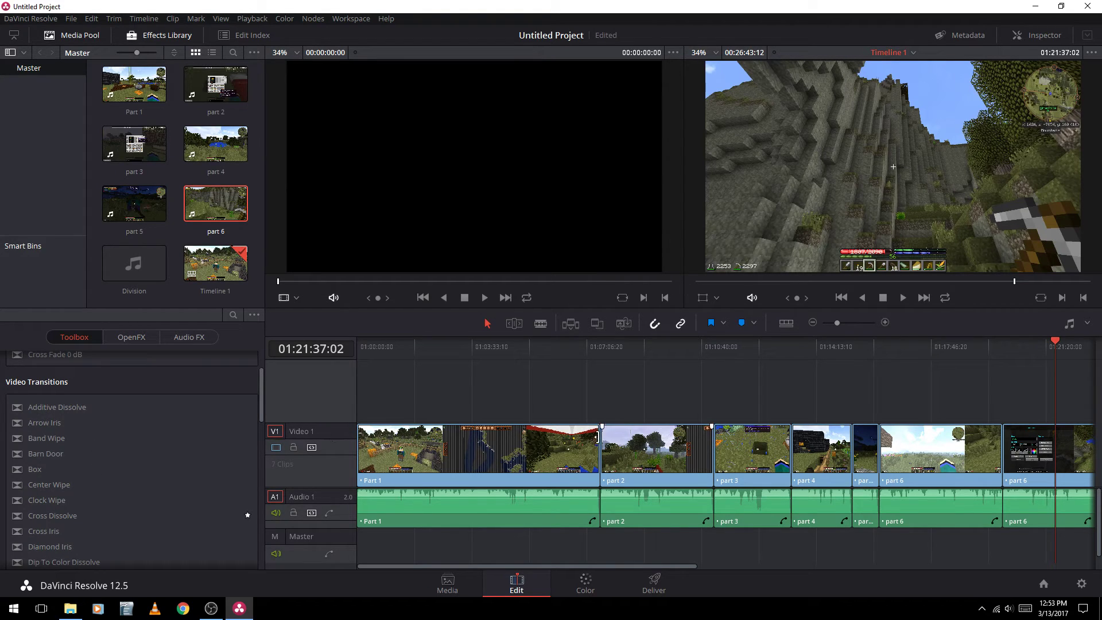
{"action": "left_click", "coordinate": [596, 446]}
{"action": "right_click", "coordinate": [597, 437]}
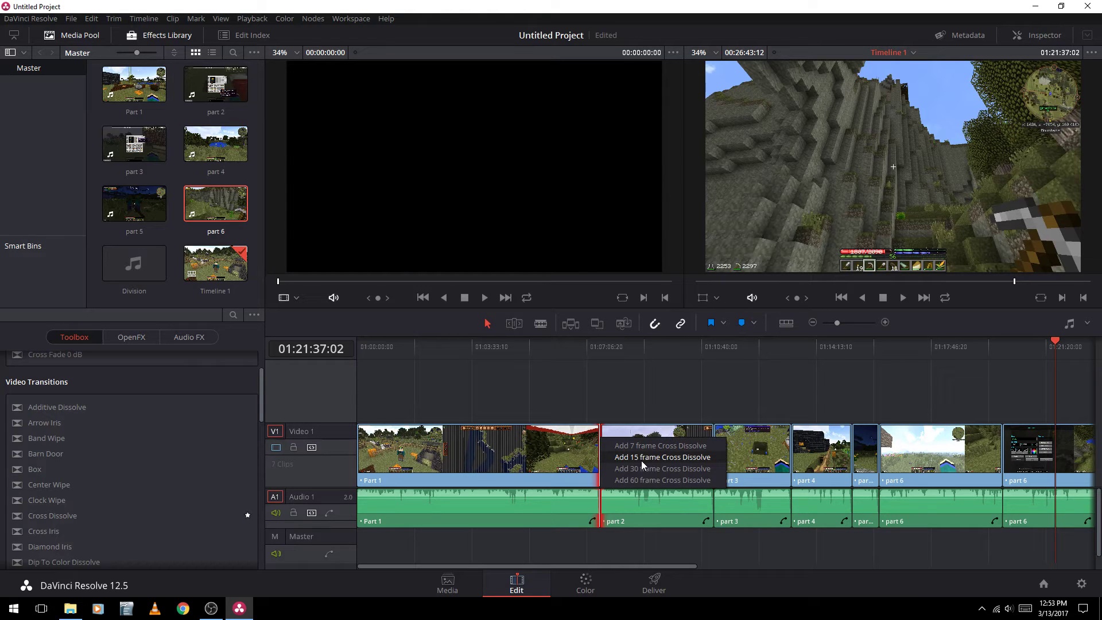
{"action": "left_click", "coordinate": [642, 460]}
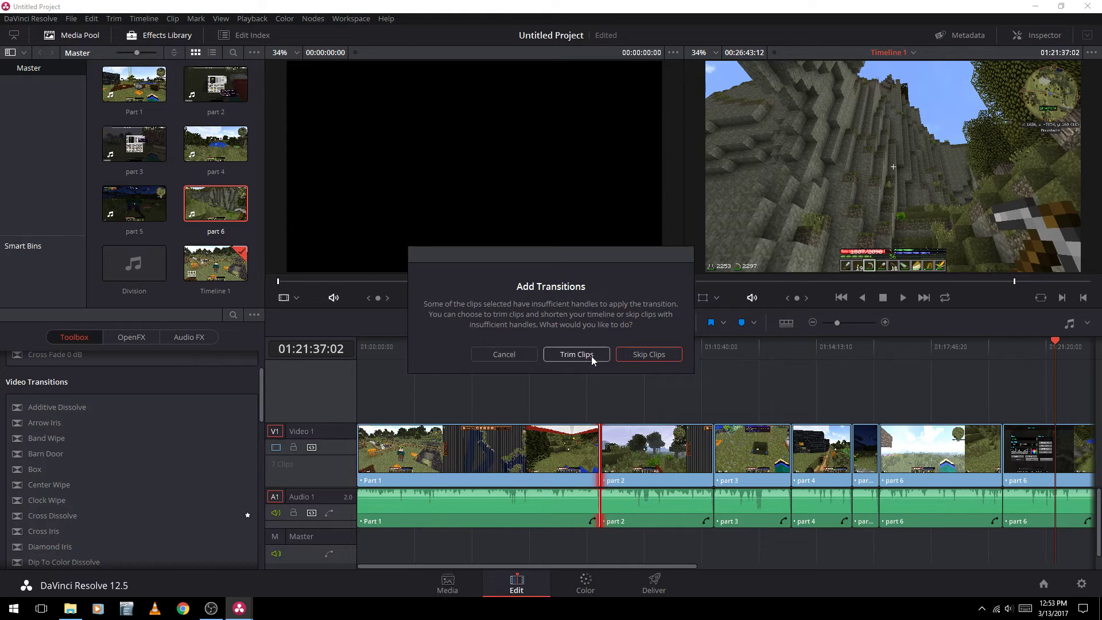
{"action": "left_click", "coordinate": [603, 354]}
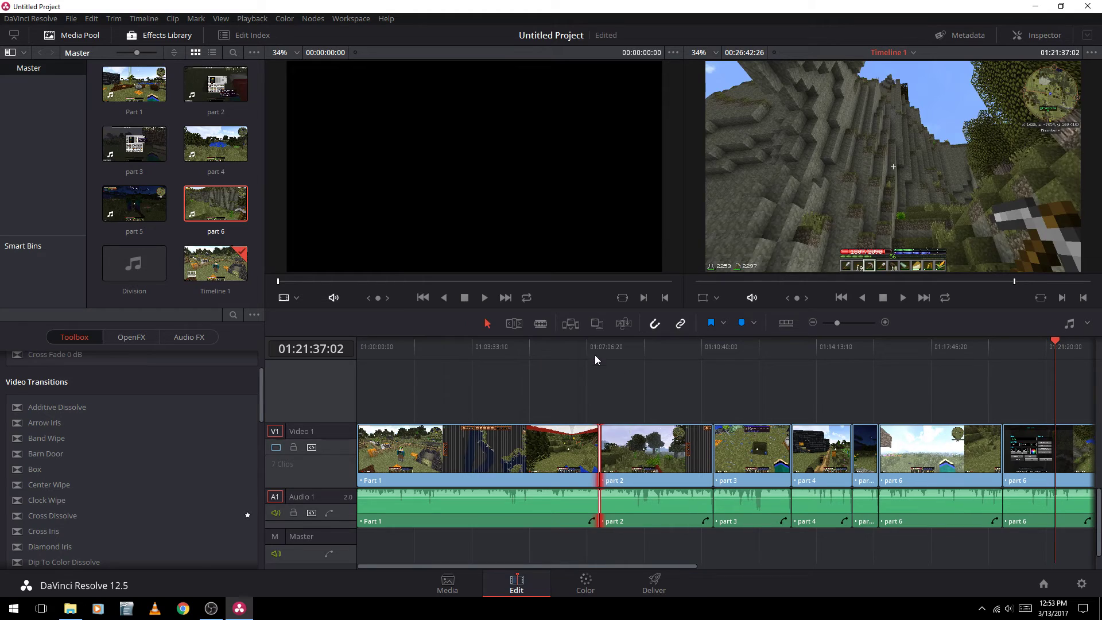
{"action": "left_click", "coordinate": [594, 408]}
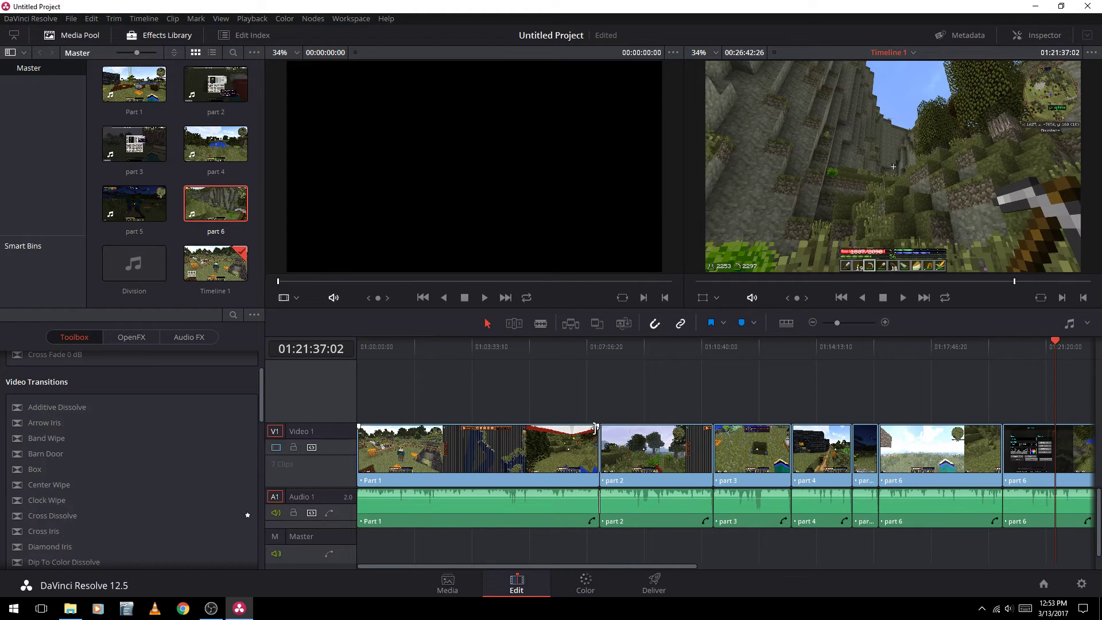
{"action": "left_click", "coordinate": [600, 347]}
{"action": "left_click", "coordinate": [885, 322]}
{"action": "left_click", "coordinate": [884, 323]}
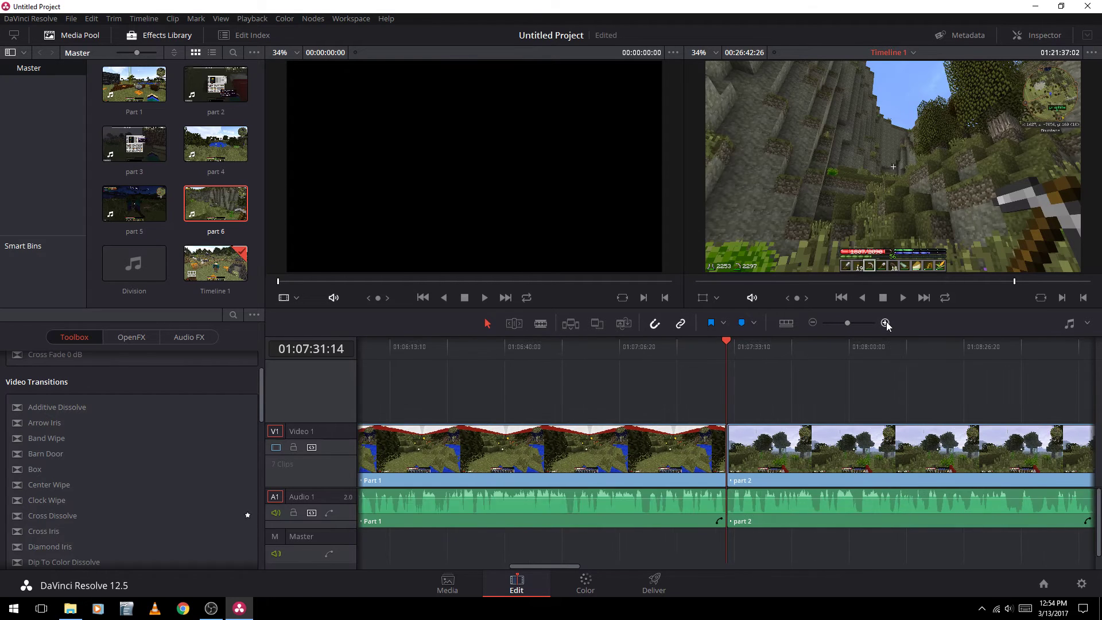
{"action": "left_click", "coordinate": [885, 323]}
{"action": "left_click", "coordinate": [885, 322]}
{"action": "left_click", "coordinate": [885, 323]}
{"action": "left_click", "coordinate": [885, 322]}
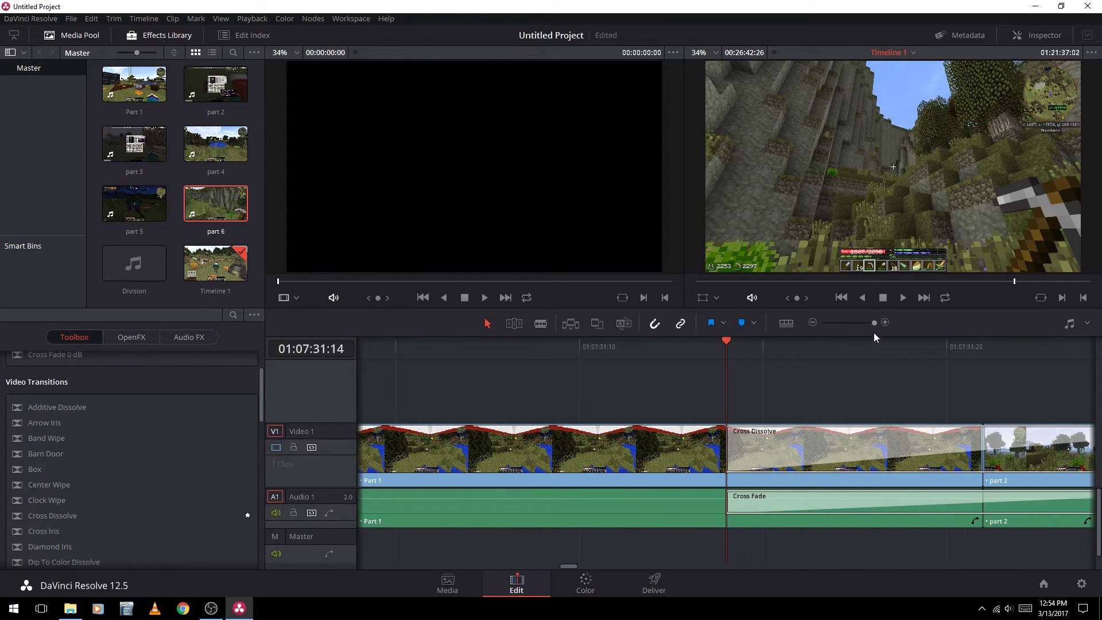
{"action": "left_click", "coordinate": [812, 323]}
{"action": "left_click", "coordinate": [812, 322]}
{"action": "left_click", "coordinate": [812, 322]}
{"action": "left_click", "coordinate": [812, 322]}
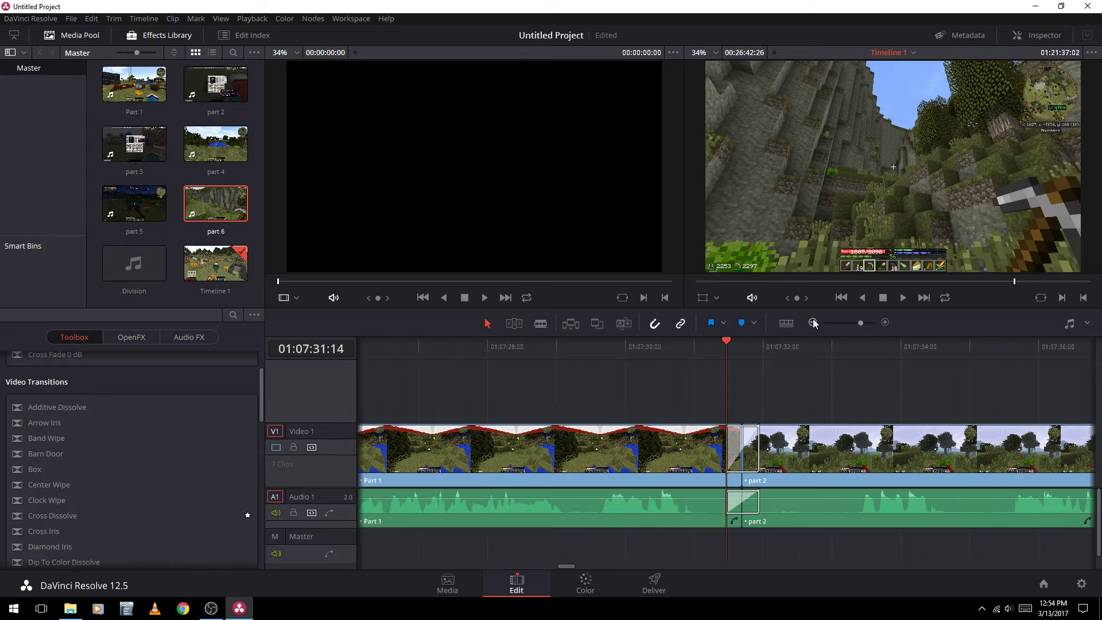
{"action": "left_click", "coordinate": [703, 343]}
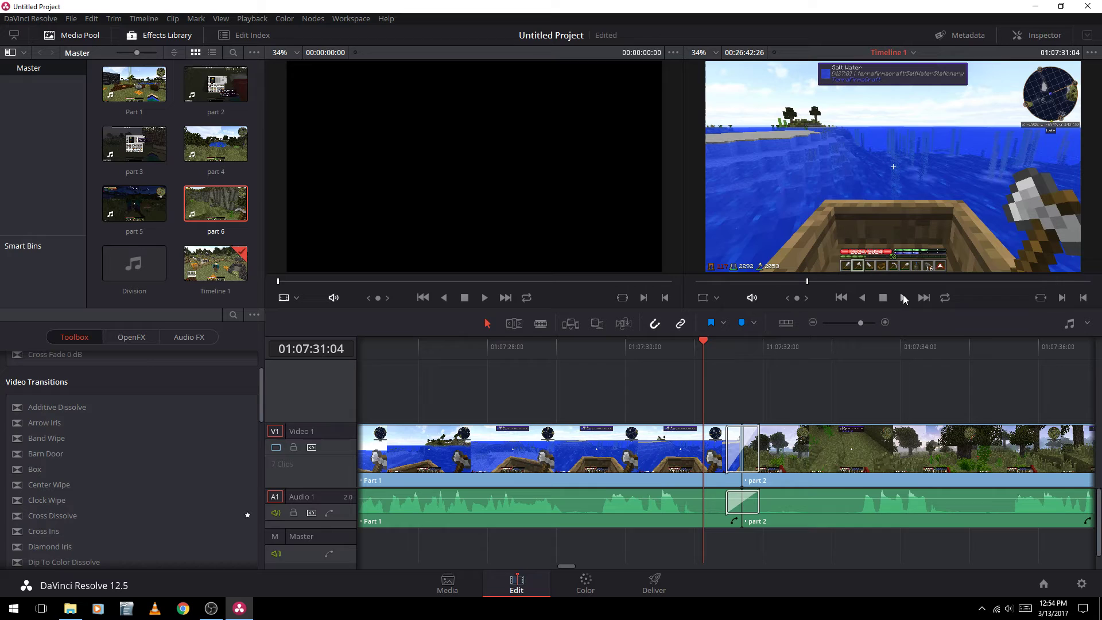
{"action": "left_click", "coordinate": [904, 298]}
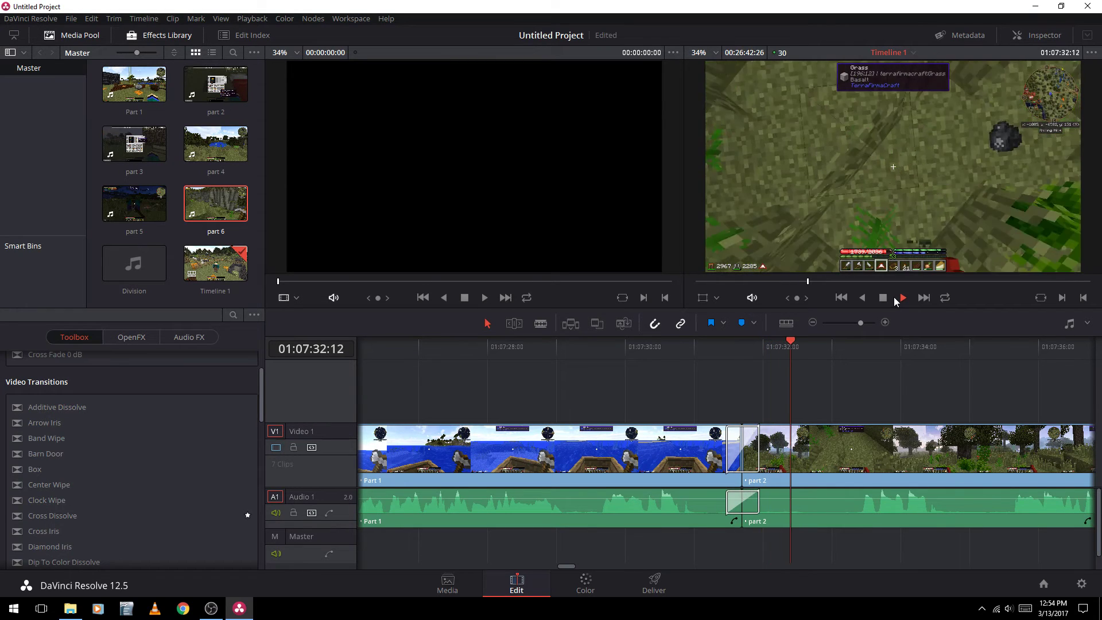
{"action": "key", "text": "space"}
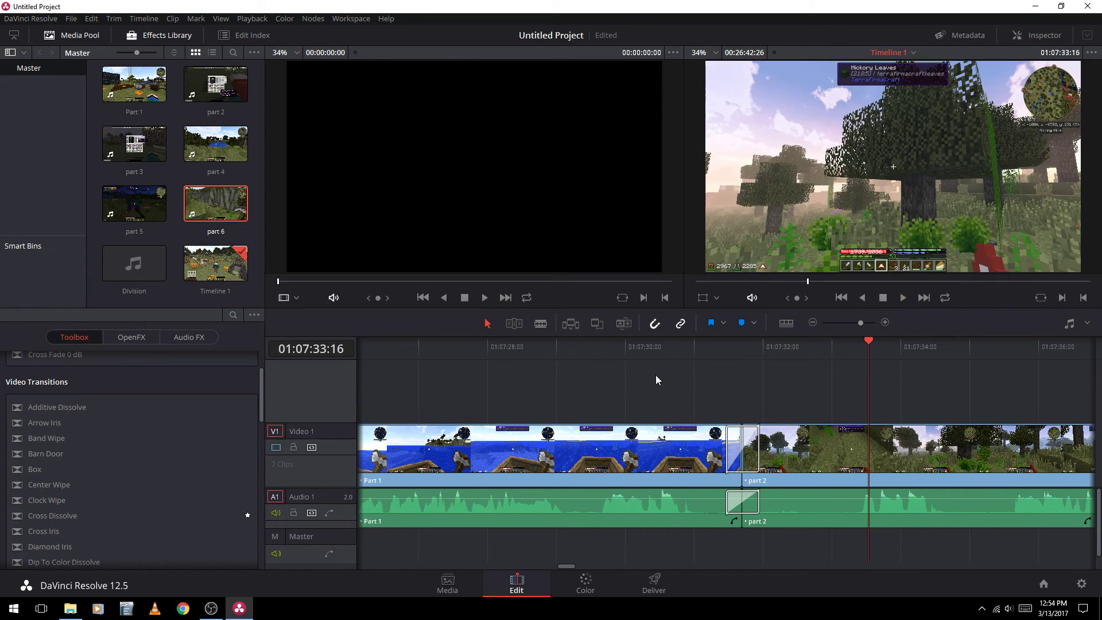
{"action": "left_click", "coordinate": [705, 346]}
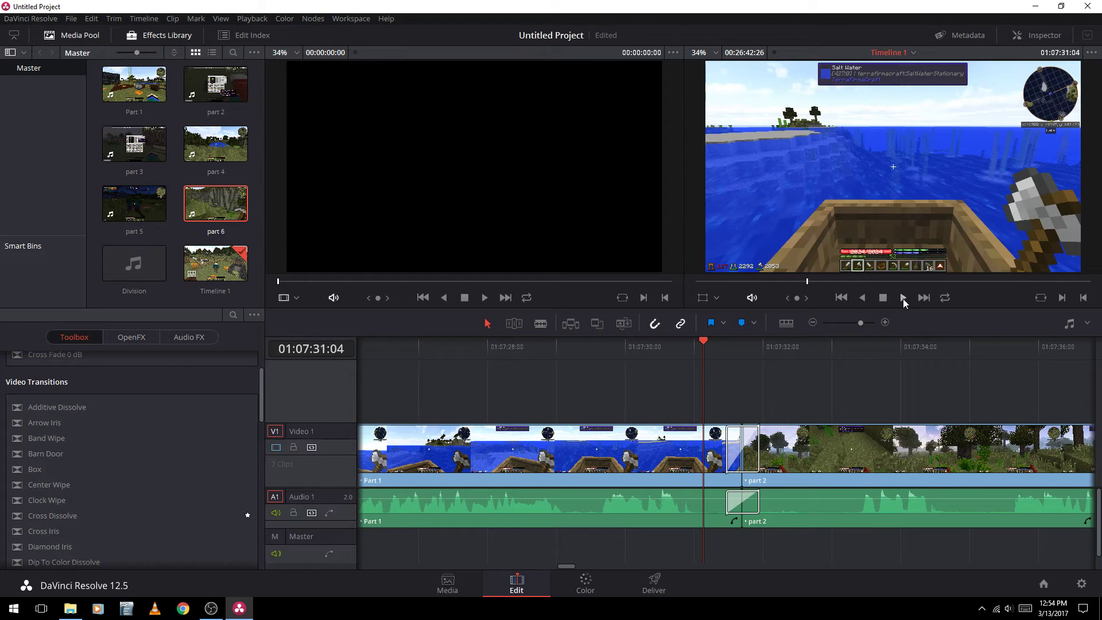
{"action": "left_click", "coordinate": [903, 299]}
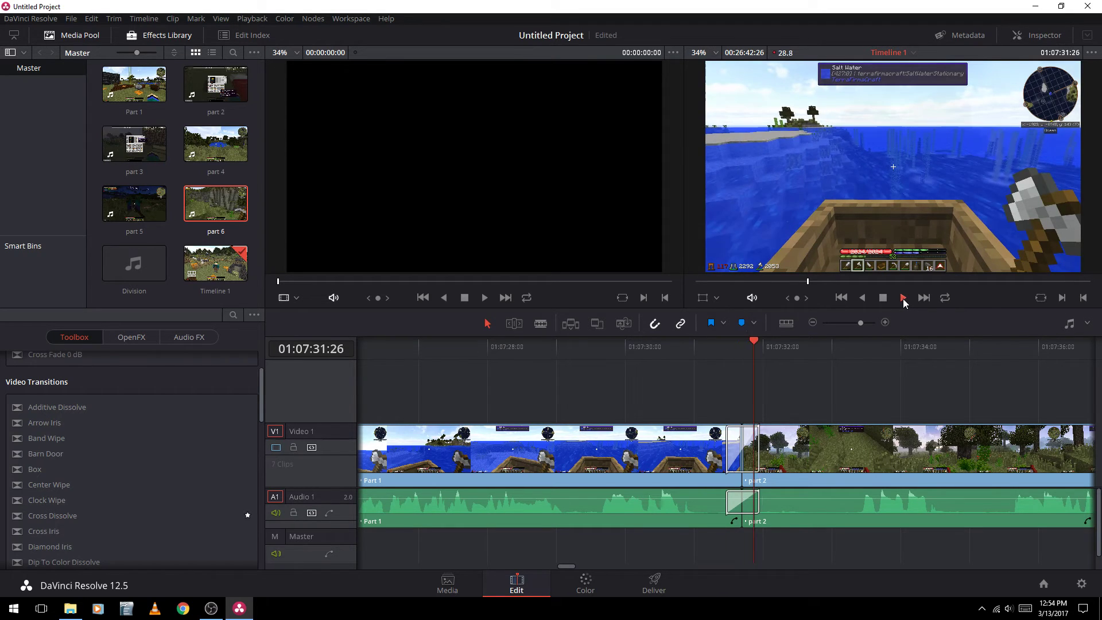
{"action": "left_click", "coordinate": [884, 298]}
{"action": "left_click", "coordinate": [710, 344]}
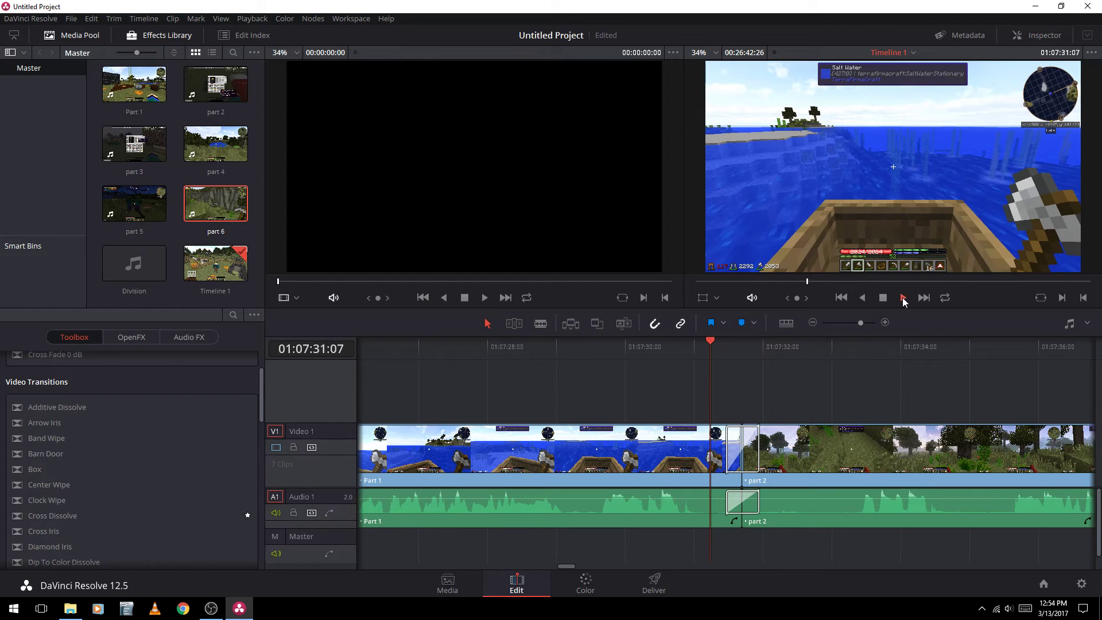
{"action": "left_click", "coordinate": [902, 297]}
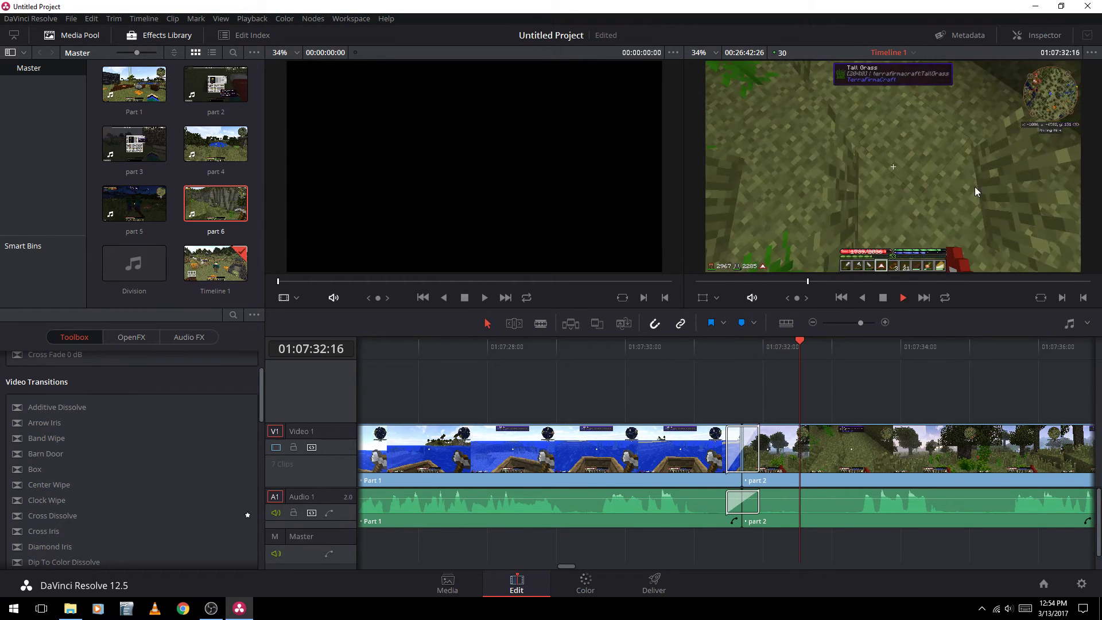
{"action": "left_click", "coordinate": [885, 299]}
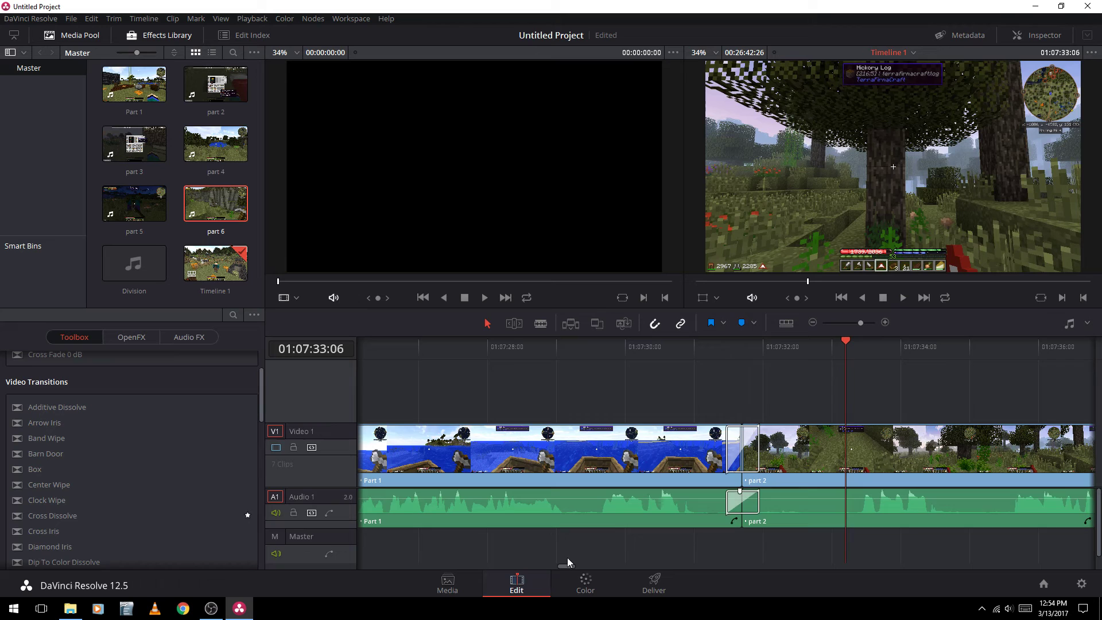
{"action": "left_click_drag", "start_coordinate": [570, 565], "coordinate": [587, 566]}
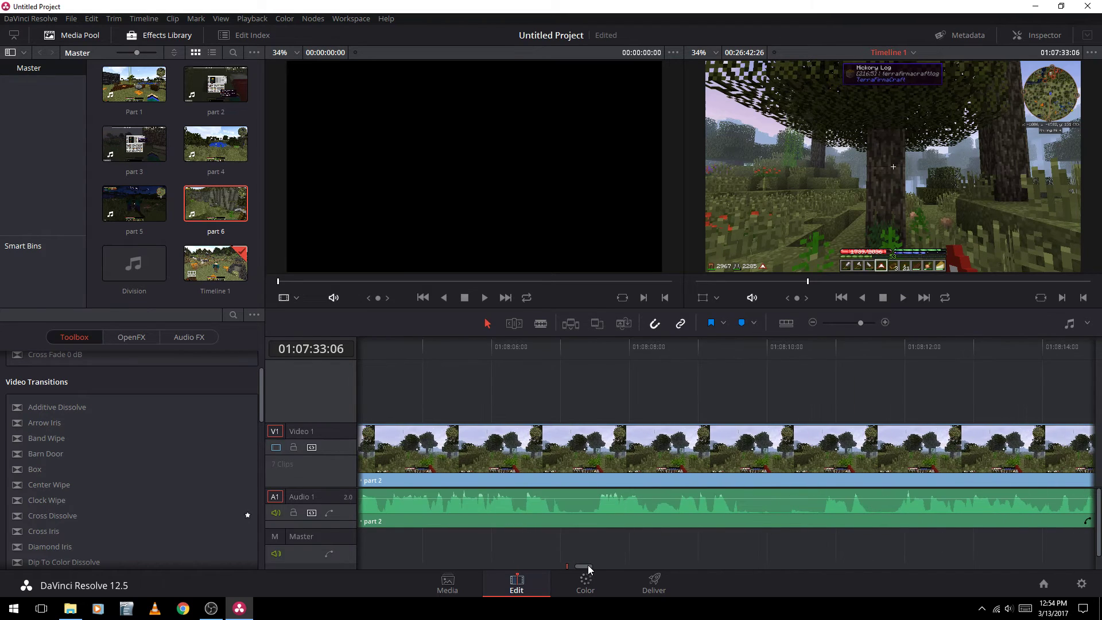
{"action": "left_click", "coordinate": [813, 323]}
{"action": "left_click", "coordinate": [813, 323]}
{"action": "left_click", "coordinate": [812, 323]}
{"action": "left_click", "coordinate": [813, 323]}
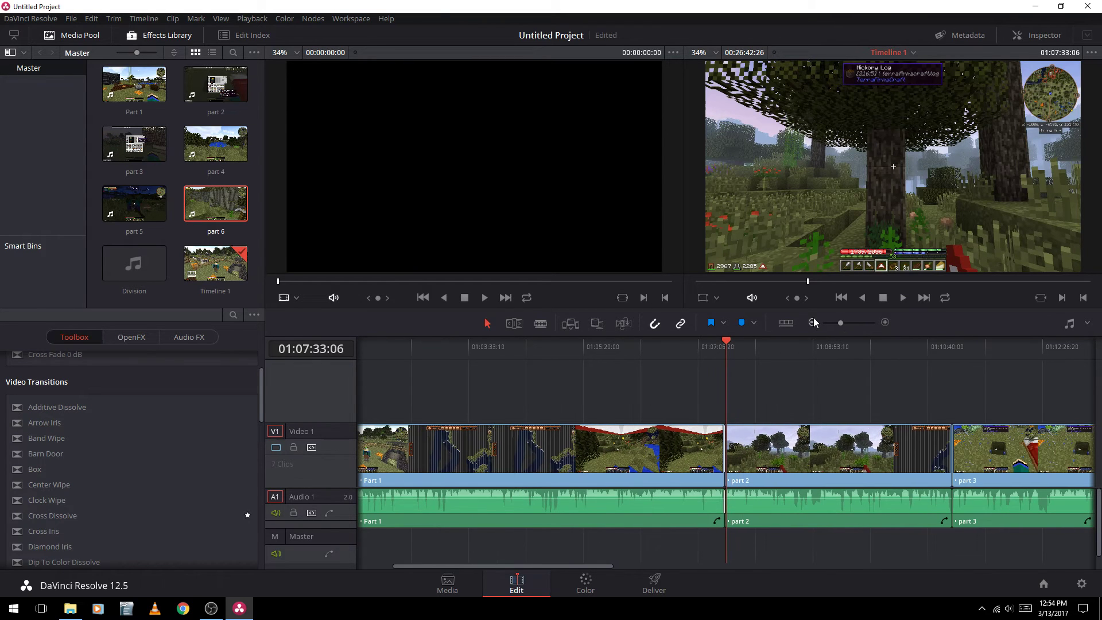
{"action": "left_click_drag", "start_coordinate": [581, 566], "coordinate": [655, 556]}
{"action": "left_click", "coordinate": [705, 349]}
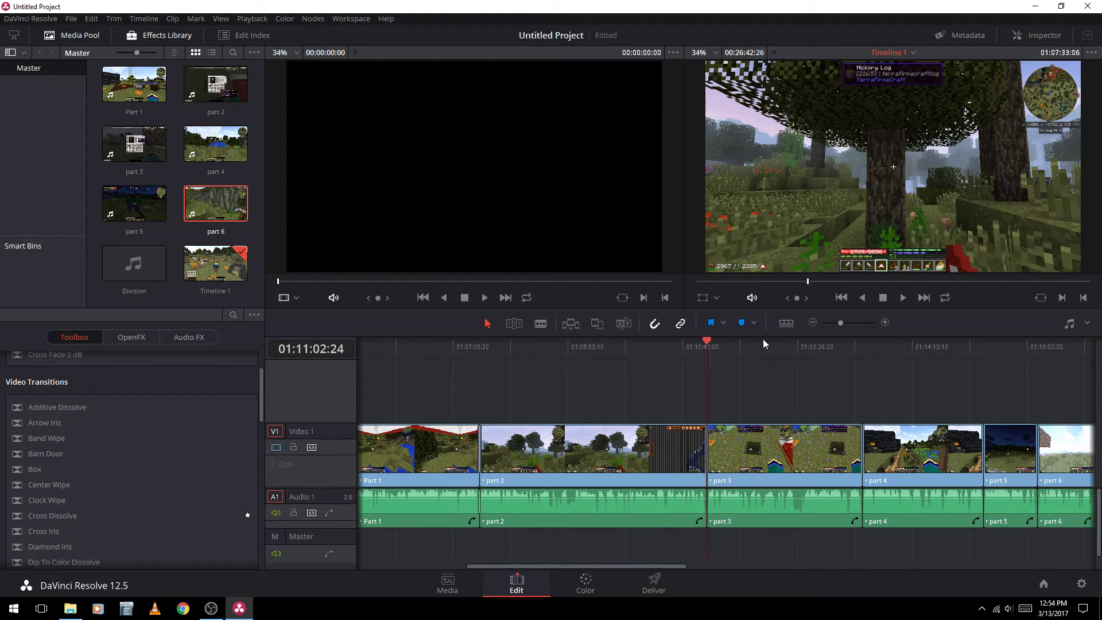
{"action": "left_click", "coordinate": [885, 323]}
{"action": "left_click", "coordinate": [886, 322]}
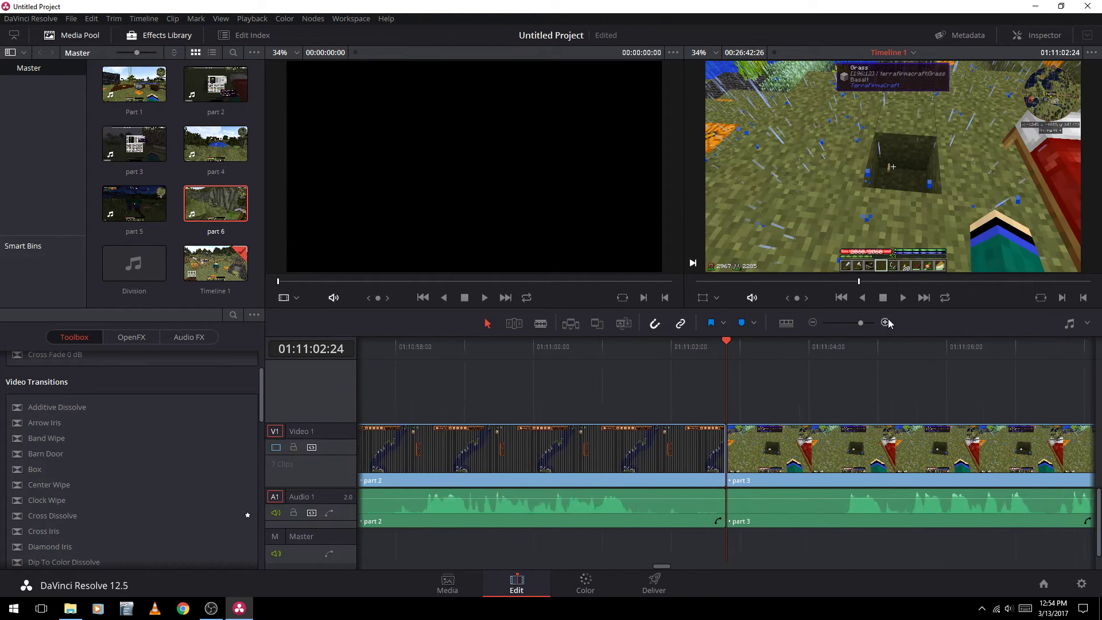
{"action": "left_click", "coordinate": [885, 323]}
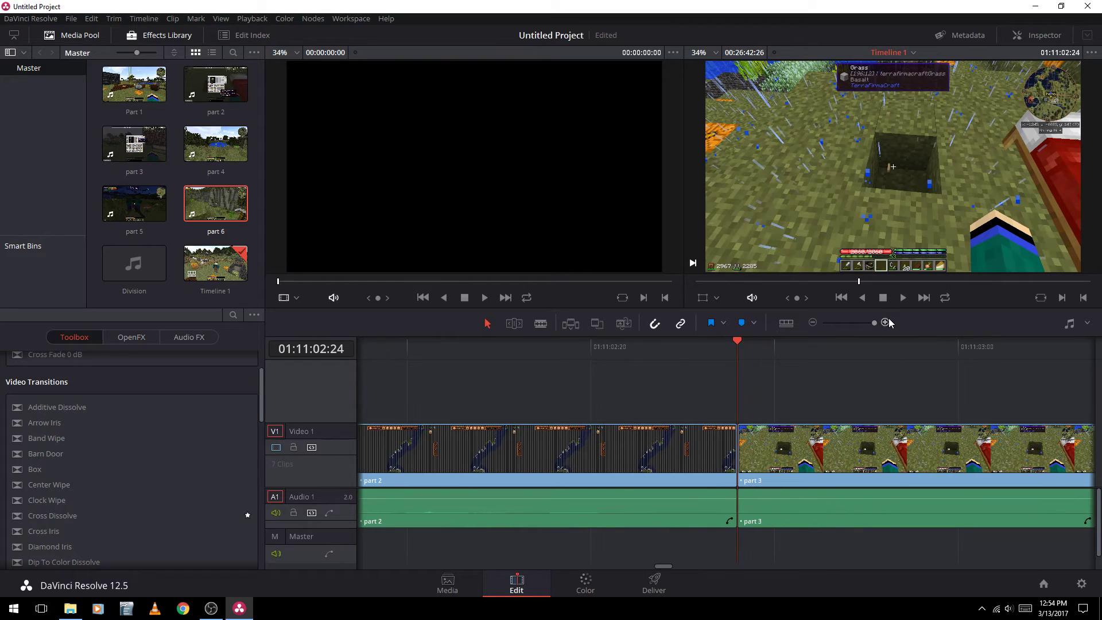
{"action": "left_click", "coordinate": [671, 439]}
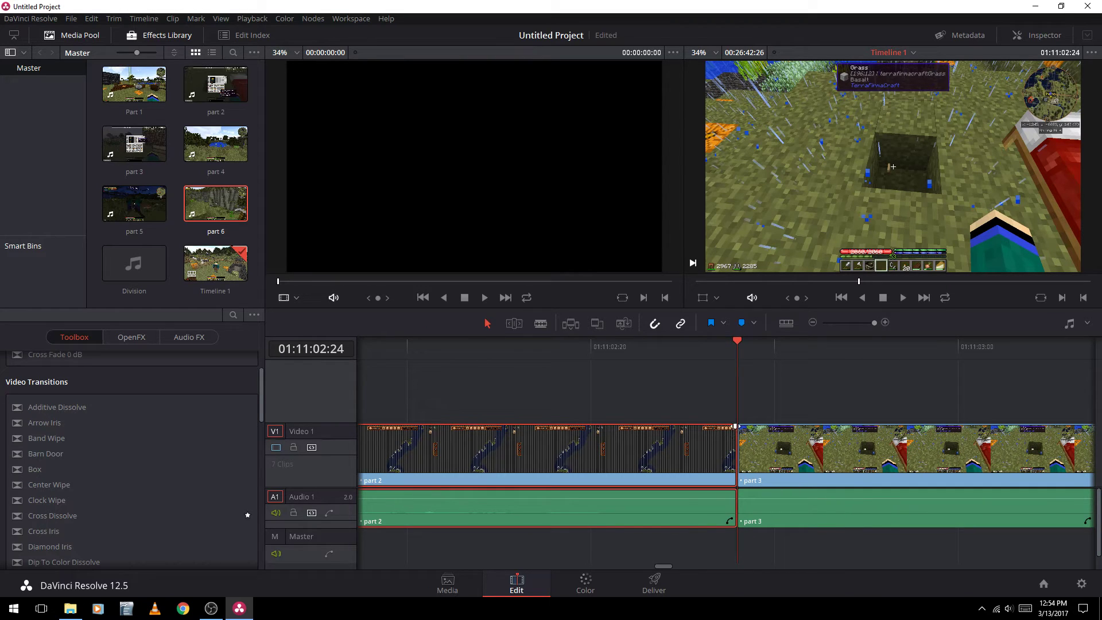
{"action": "left_click", "coordinate": [810, 323]}
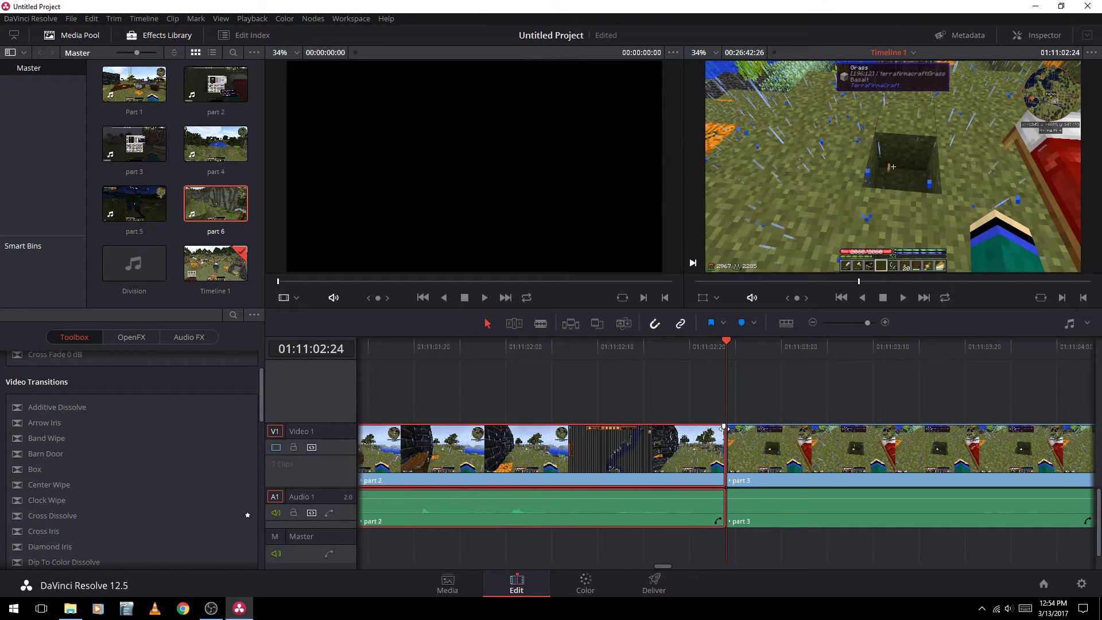
Step: Shorten the end of part 2, lengthen its fade-out, and add a fade-in to part 3
{"action": "left_click", "coordinate": [607, 392]}
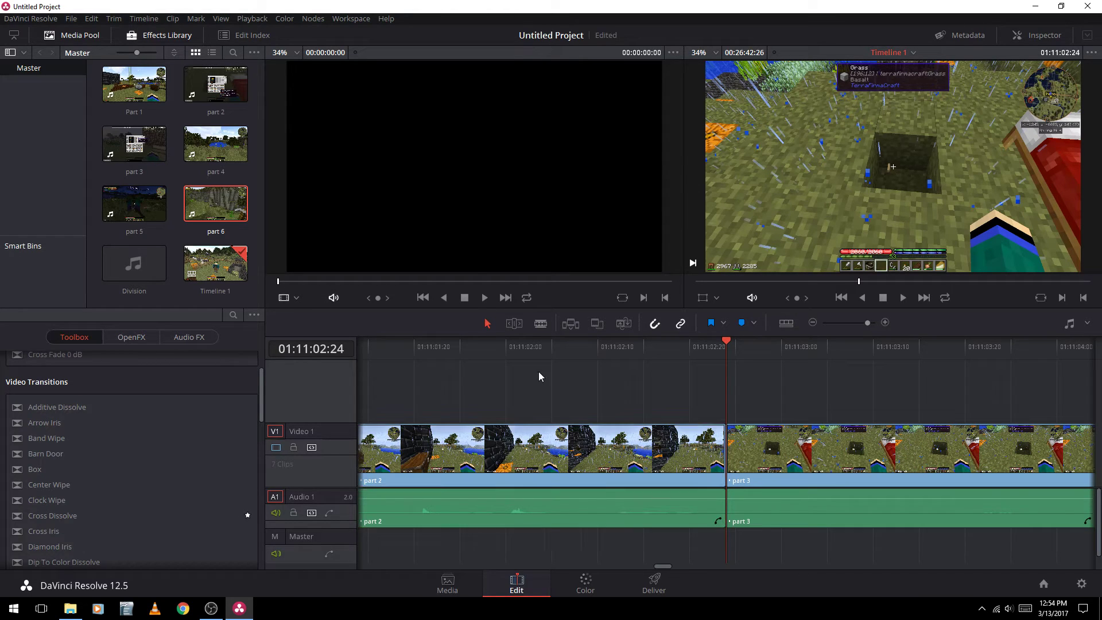
{"action": "left_click", "coordinate": [522, 343]}
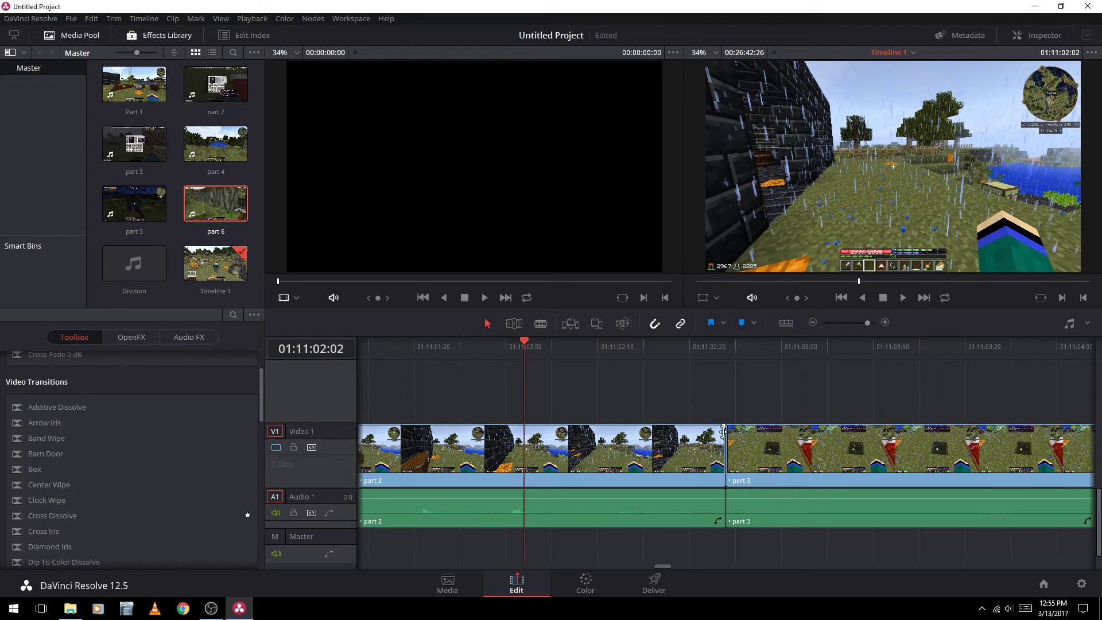
{"action": "mouse_move", "coordinate": [721, 426]}
{"action": "left_mouse_down"}
{"action": "mouse_move", "coordinate": [447, 425]}
{"action": "mouse_move", "coordinate": [713, 426]}
{"action": "mouse_move", "coordinate": [666, 426]}
{"action": "left_mouse_up"}
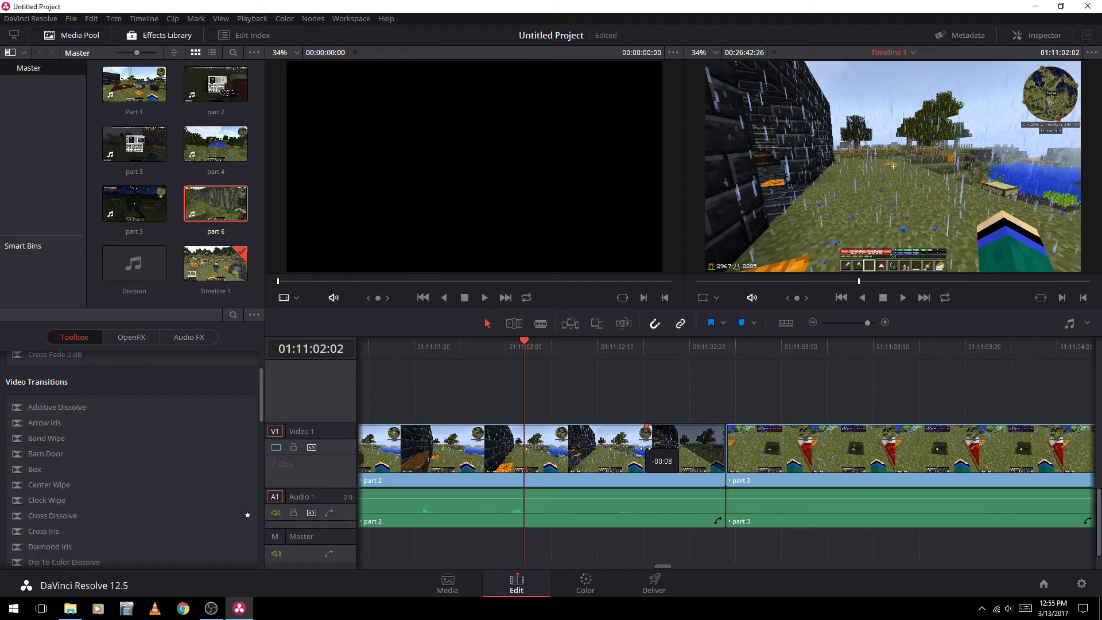
{"action": "left_click_drag", "start_coordinate": [647, 428], "coordinate": [448, 428]}
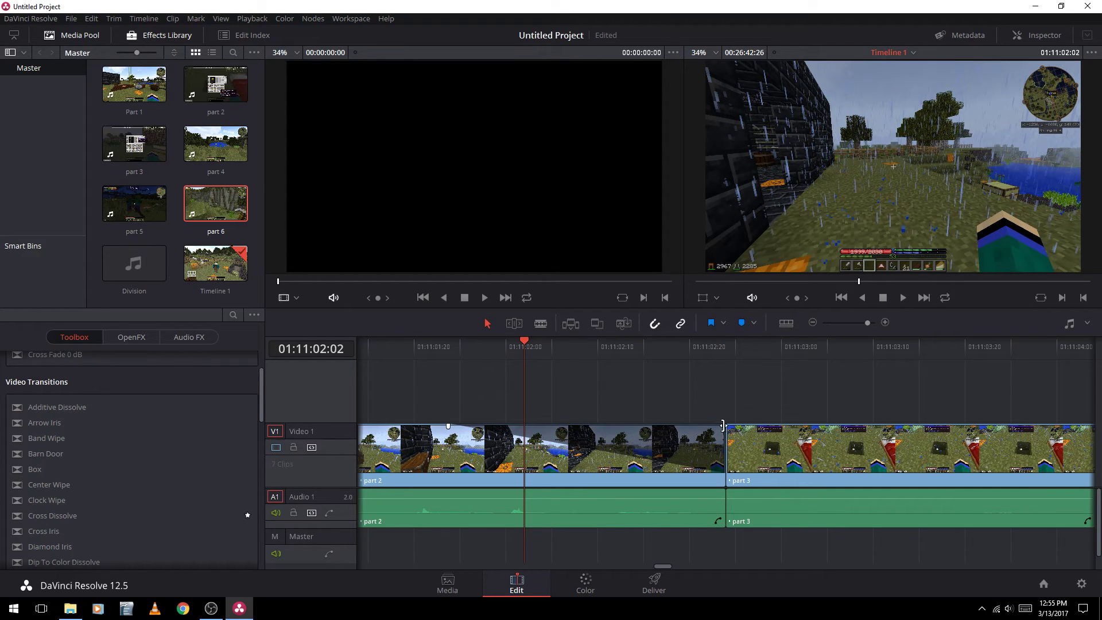
{"action": "left_click_drag", "start_coordinate": [727, 427], "coordinate": [1005, 433]}
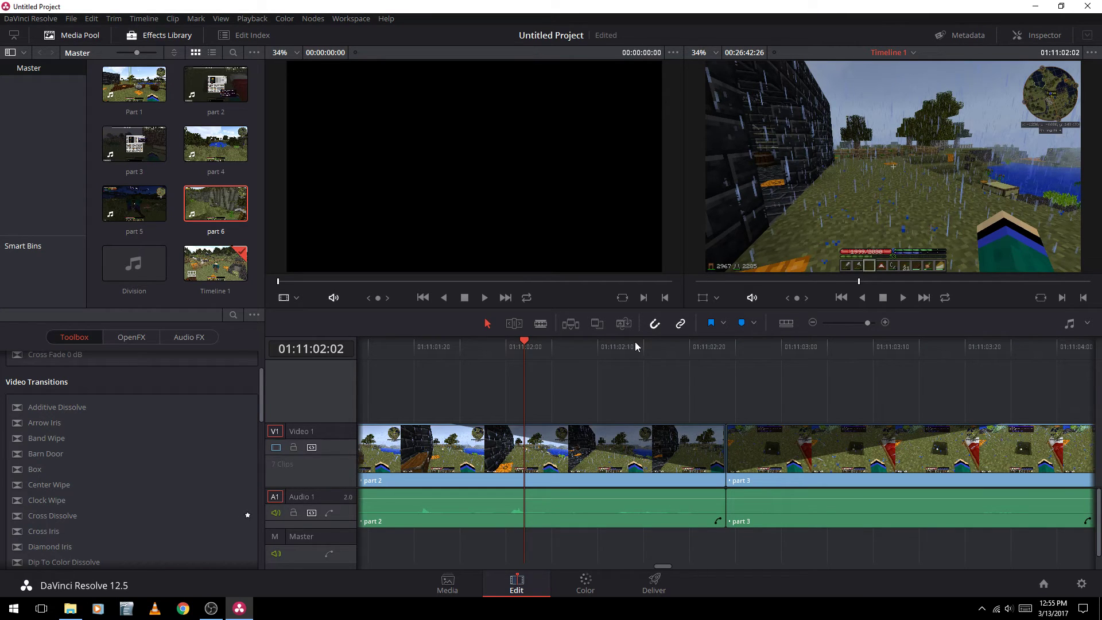
Step: Zoom out and play back from just before the part 2/part 3 cut, then stop
{"action": "left_click", "coordinate": [432, 354]}
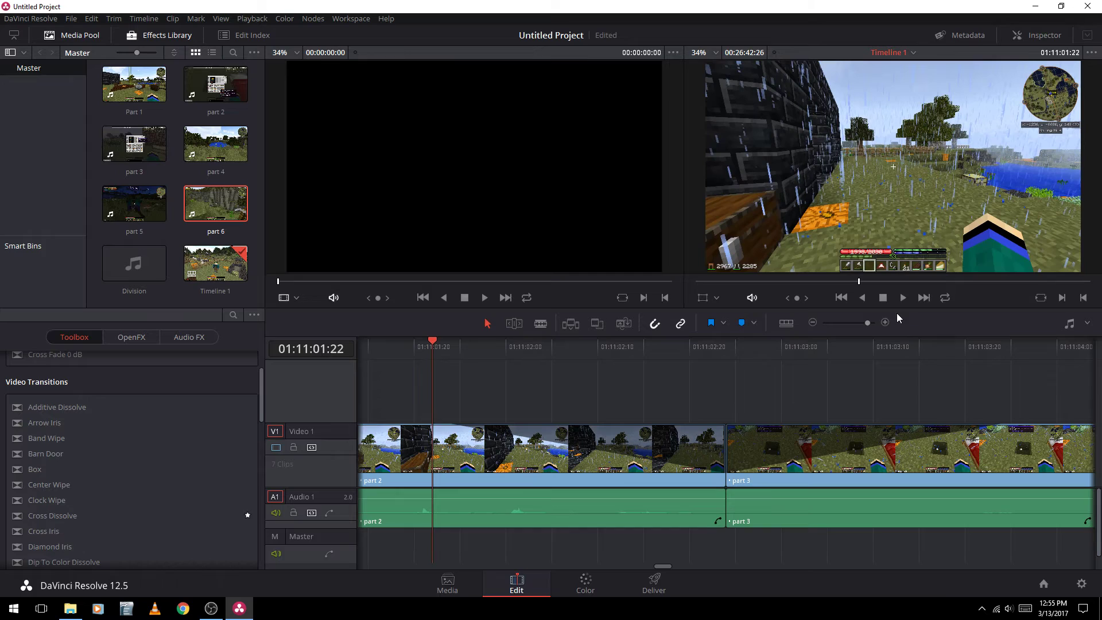
{"action": "left_click", "coordinate": [811, 323]}
{"action": "left_click", "coordinate": [811, 323]}
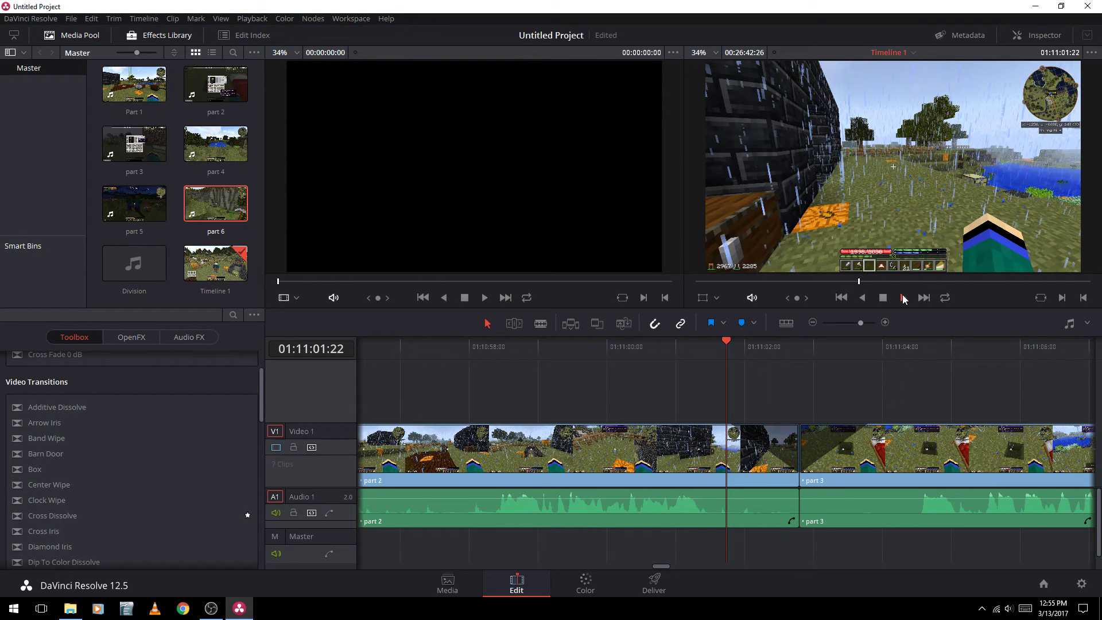
{"action": "left_click", "coordinate": [902, 298]}
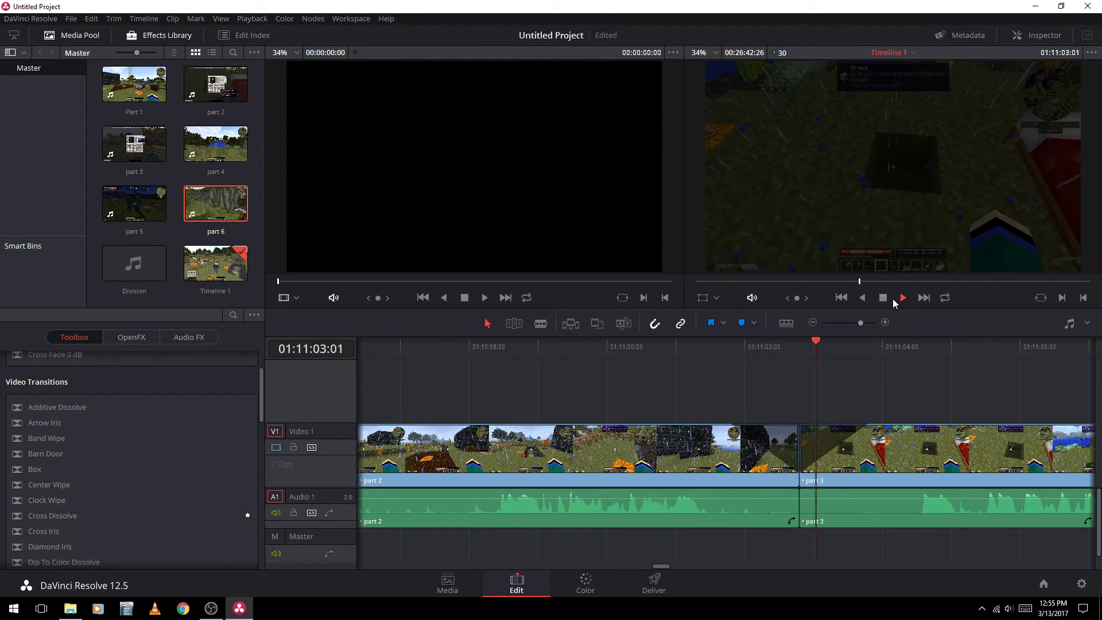
{"action": "left_click", "coordinate": [893, 298]}
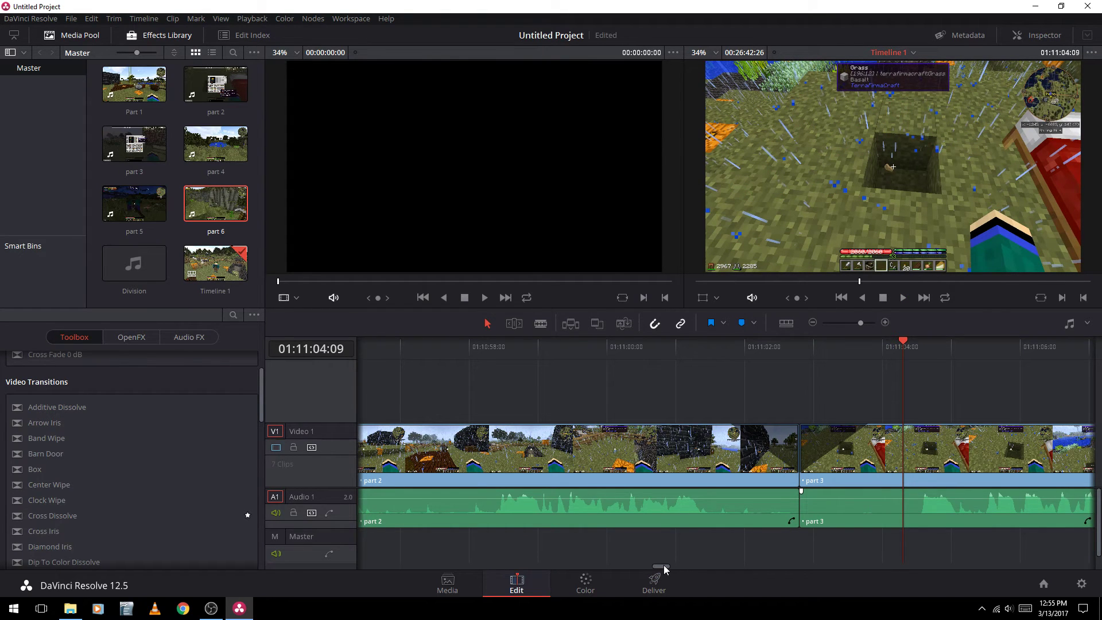
{"action": "left_click_drag", "start_coordinate": [664, 565], "coordinate": [694, 566]}
Step: Zoom the timeline out three steps, scroll right, and select the part 4 clip
{"action": "left_click", "coordinate": [814, 324]}
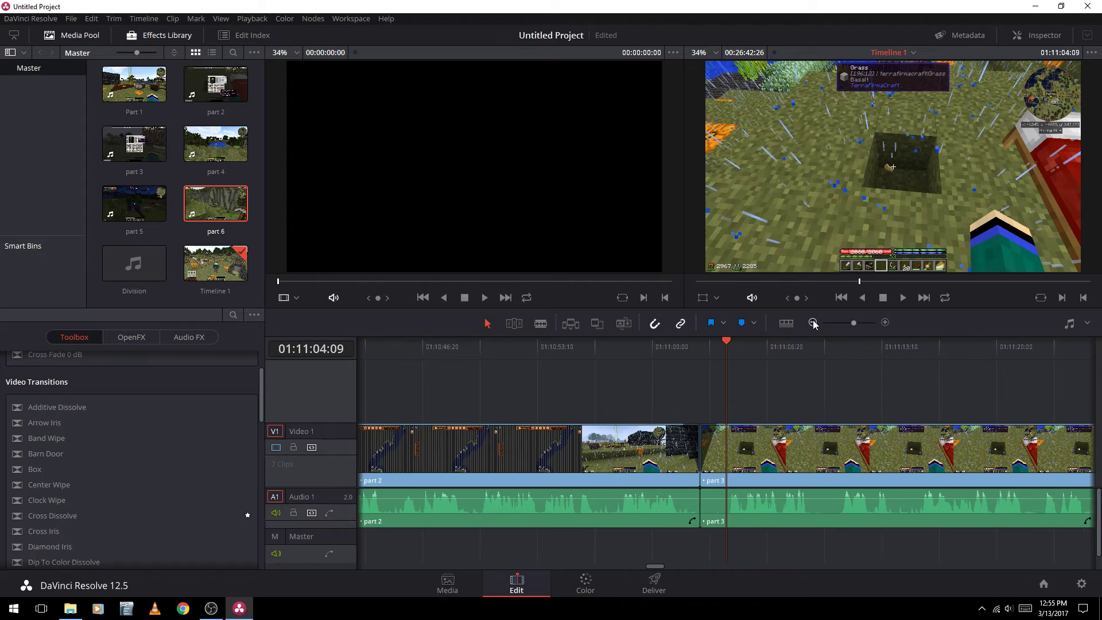
{"action": "left_click", "coordinate": [814, 323]}
{"action": "left_click", "coordinate": [813, 323]}
{"action": "left_click_drag", "start_coordinate": [659, 567], "coordinate": [723, 564]}
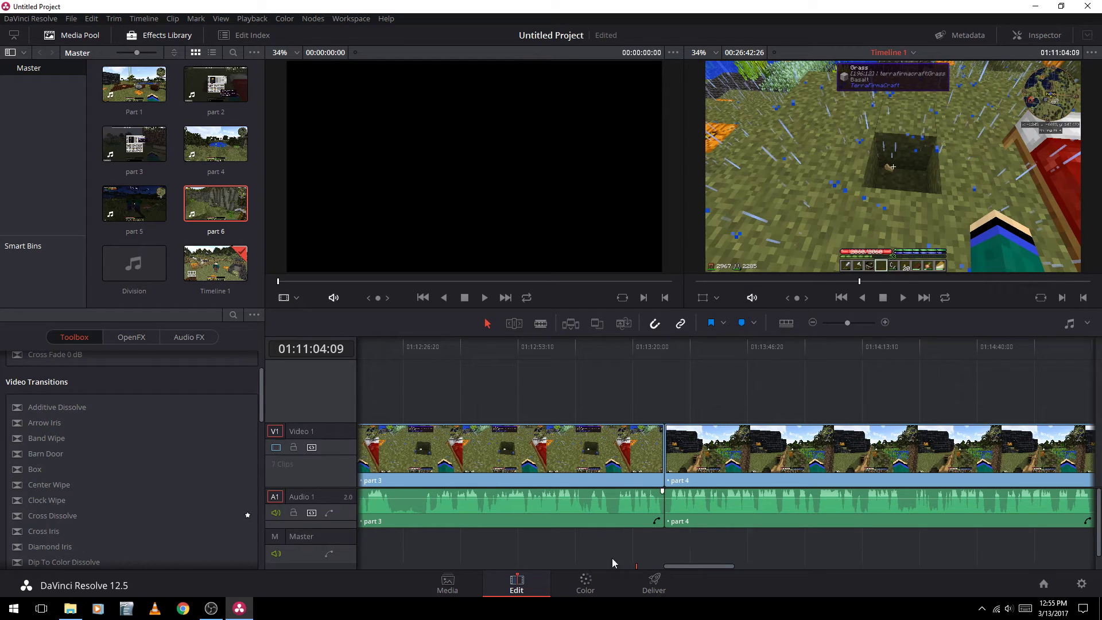
{"action": "mouse_move", "coordinate": [705, 565]}
{"action": "left_mouse_down"}
{"action": "mouse_move", "coordinate": [725, 567]}
{"action": "mouse_move", "coordinate": [714, 566]}
{"action": "left_mouse_up"}
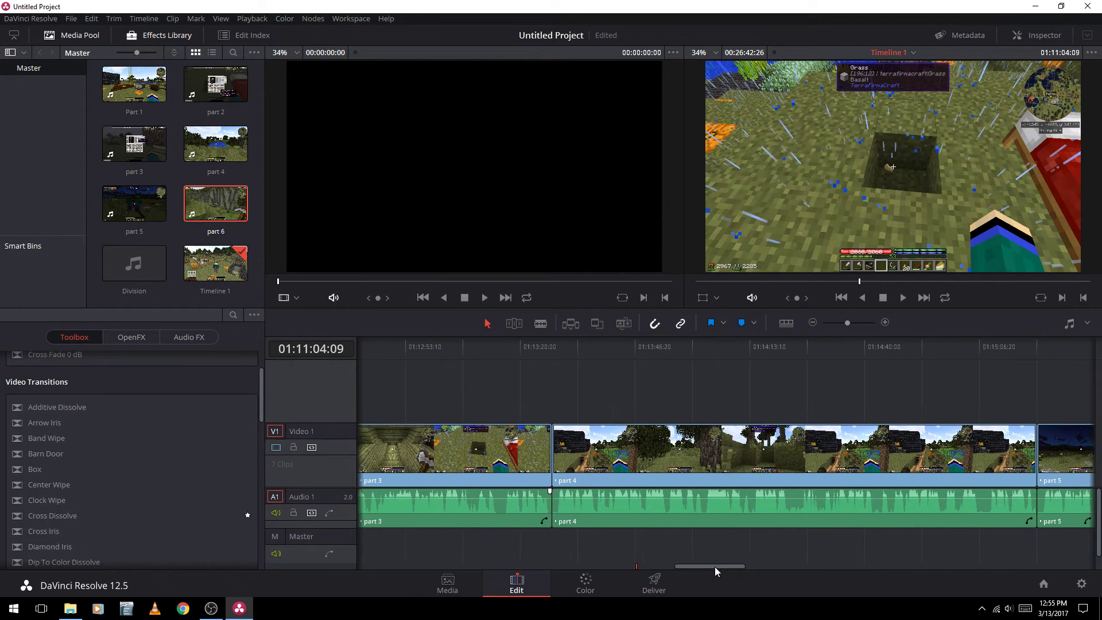
{"action": "left_click", "coordinate": [741, 504]}
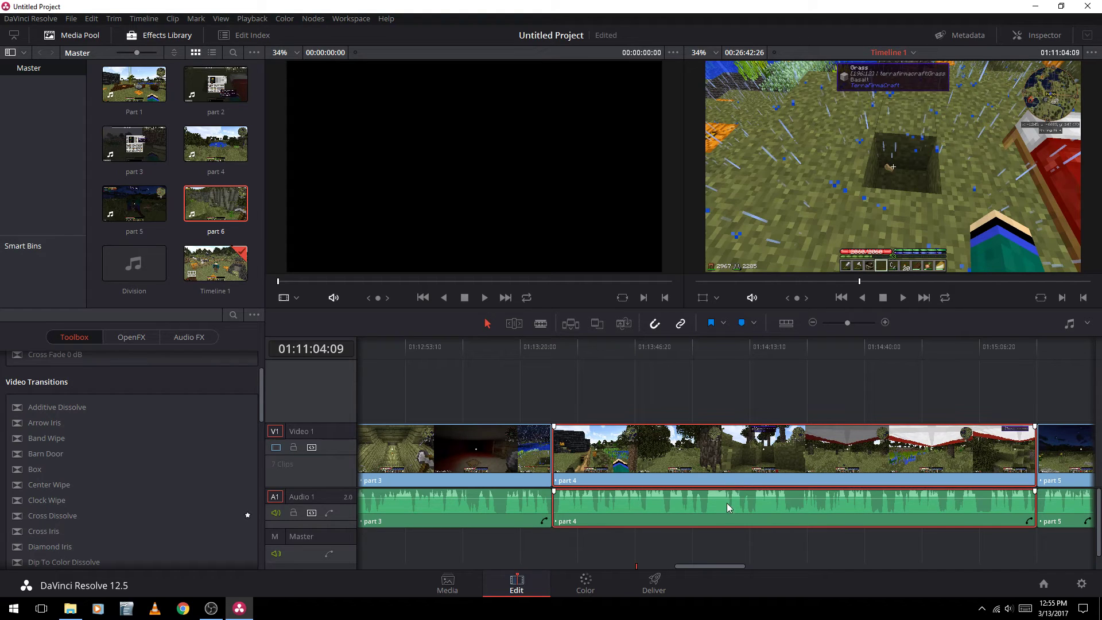
{"action": "left_click_drag", "start_coordinate": [715, 568], "coordinate": [720, 567]}
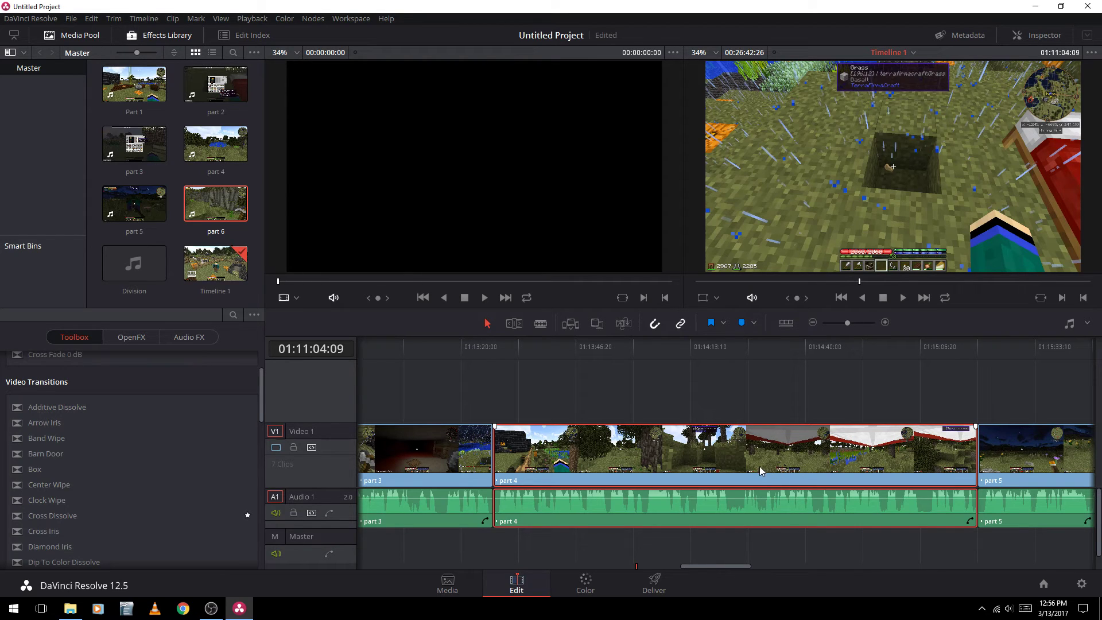
Step: Select the part 4 clip and turn off Link Clips to separate its audio from the video
{"action": "right_click", "coordinate": [666, 514]}
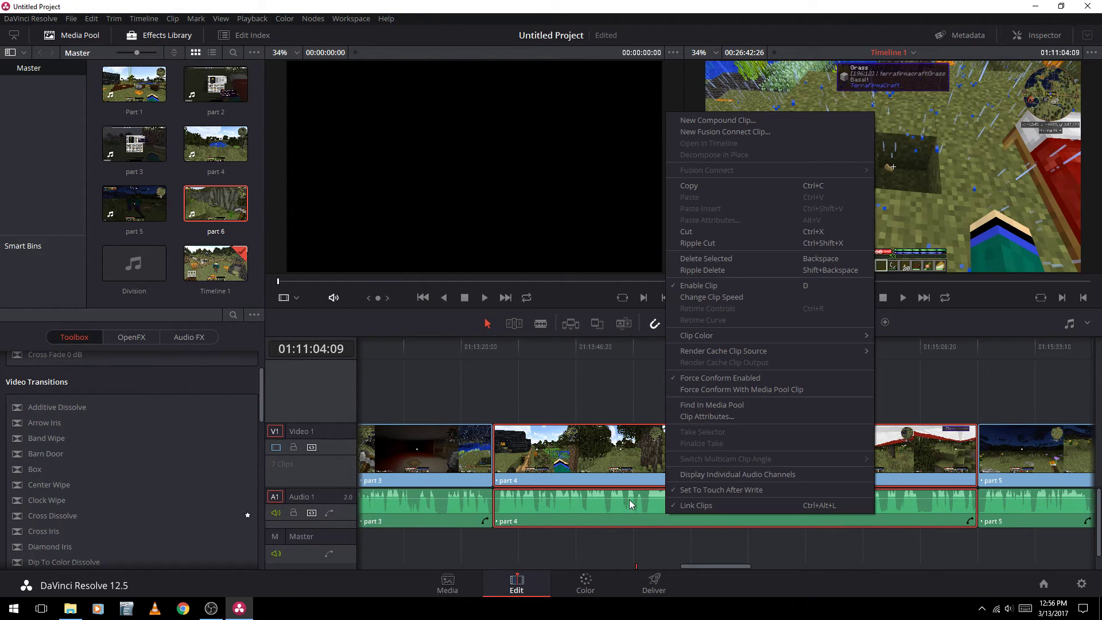
{"action": "left_click", "coordinate": [407, 550]}
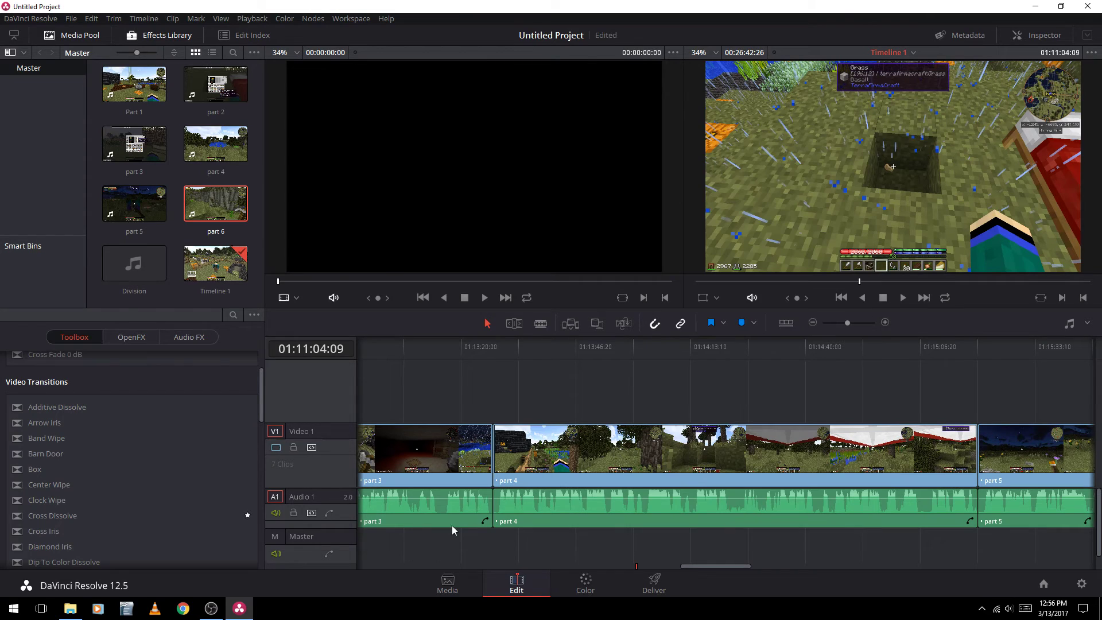
{"action": "left_click", "coordinate": [548, 508]}
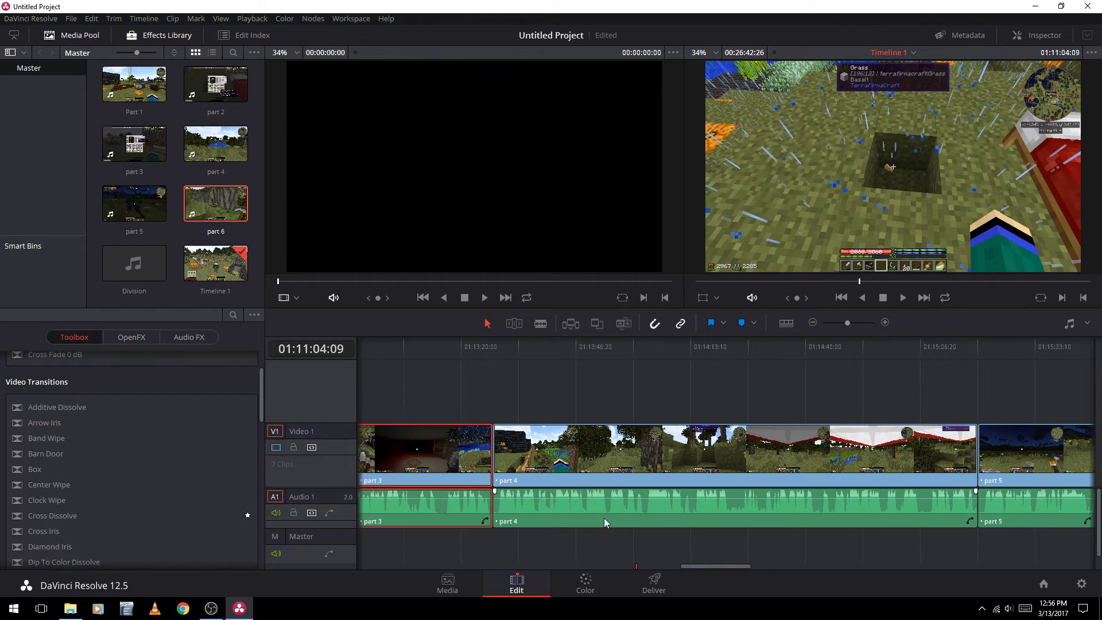
{"action": "left_click", "coordinate": [1027, 513]}
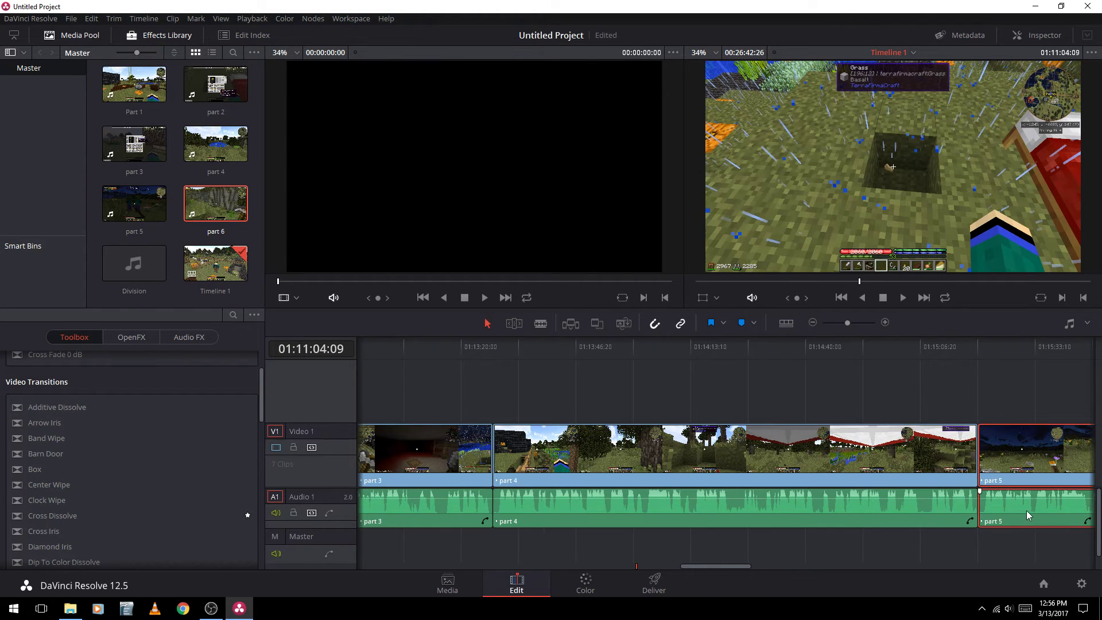
{"action": "left_click", "coordinate": [605, 448]}
{"action": "left_click", "coordinate": [389, 457]}
{"action": "left_click", "coordinate": [1050, 459]}
{"action": "left_click", "coordinate": [569, 506]}
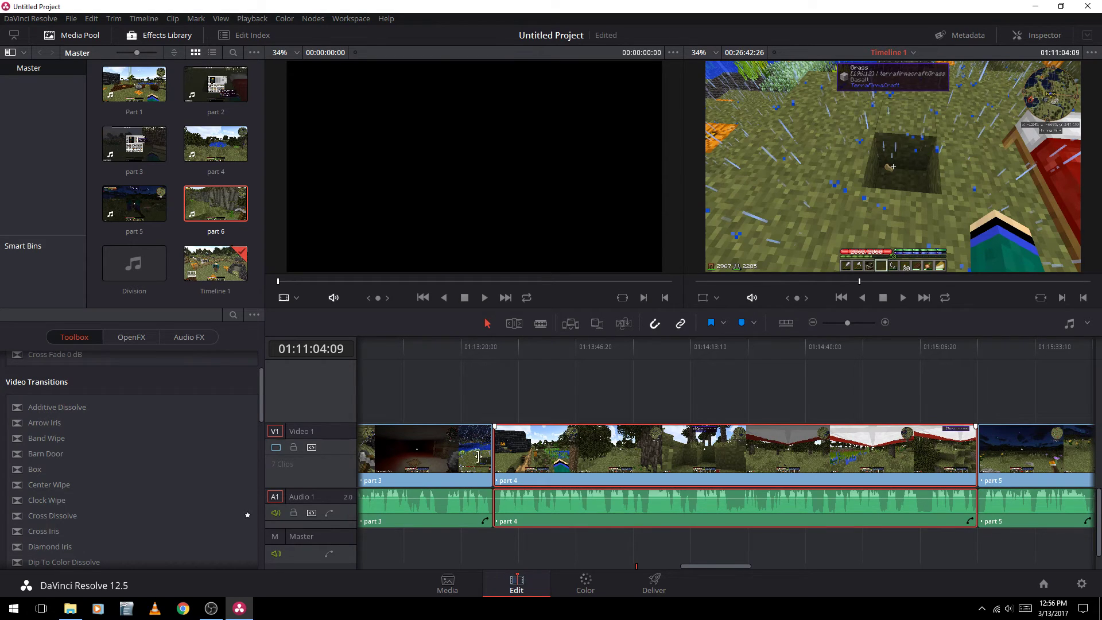
{"action": "right_click", "coordinate": [569, 506]}
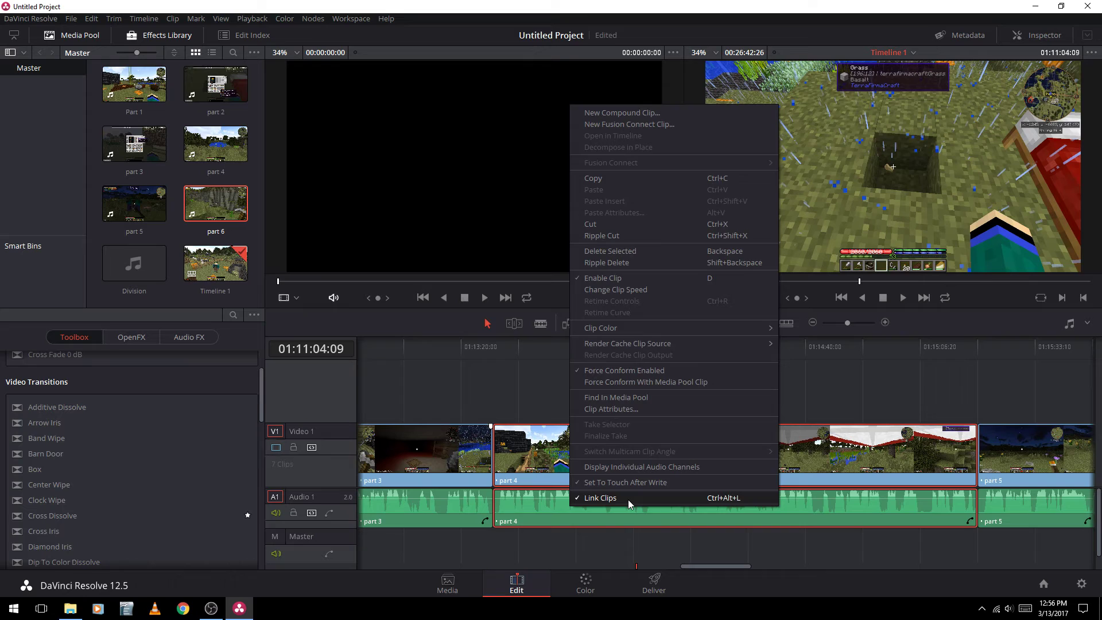
{"action": "left_click", "coordinate": [627, 498]}
Step: Delete part 4's audio, then bring the Division music toward the empty Audio 1 gap
{"action": "left_click", "coordinate": [614, 475]}
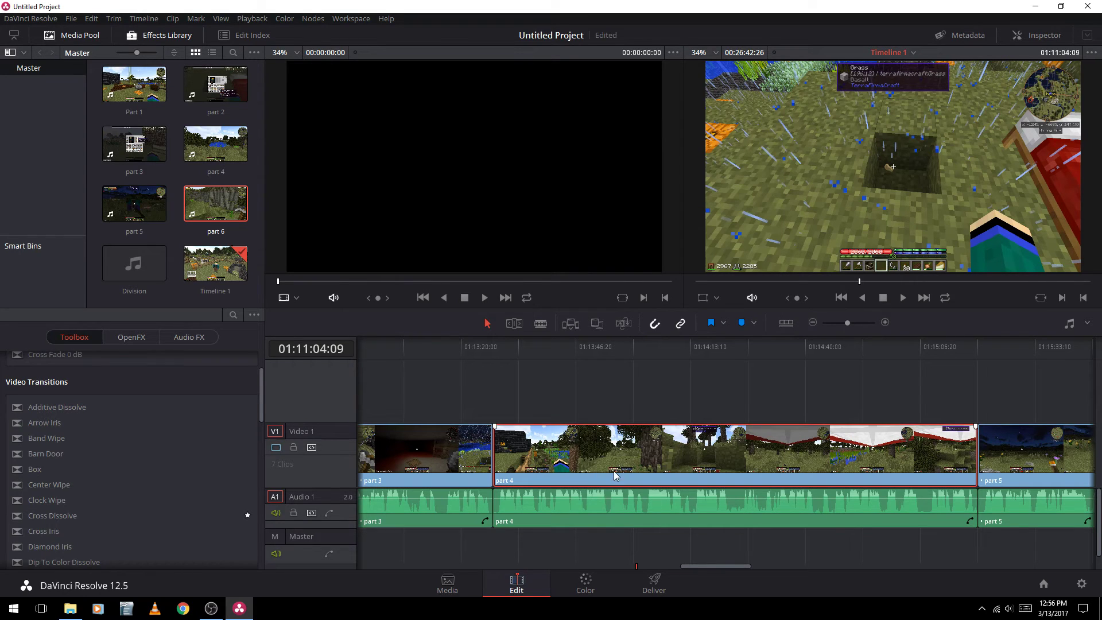
{"action": "left_click", "coordinate": [587, 505]}
{"action": "left_click", "coordinate": [439, 521]}
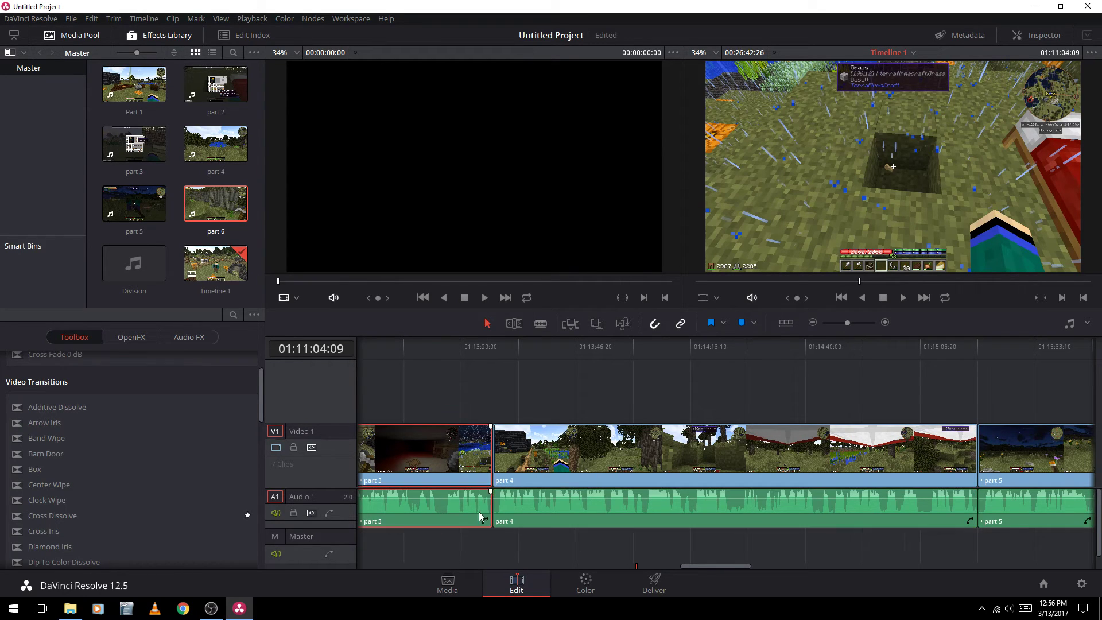
{"action": "left_click", "coordinate": [577, 522]}
{"action": "right_click", "coordinate": [591, 526]}
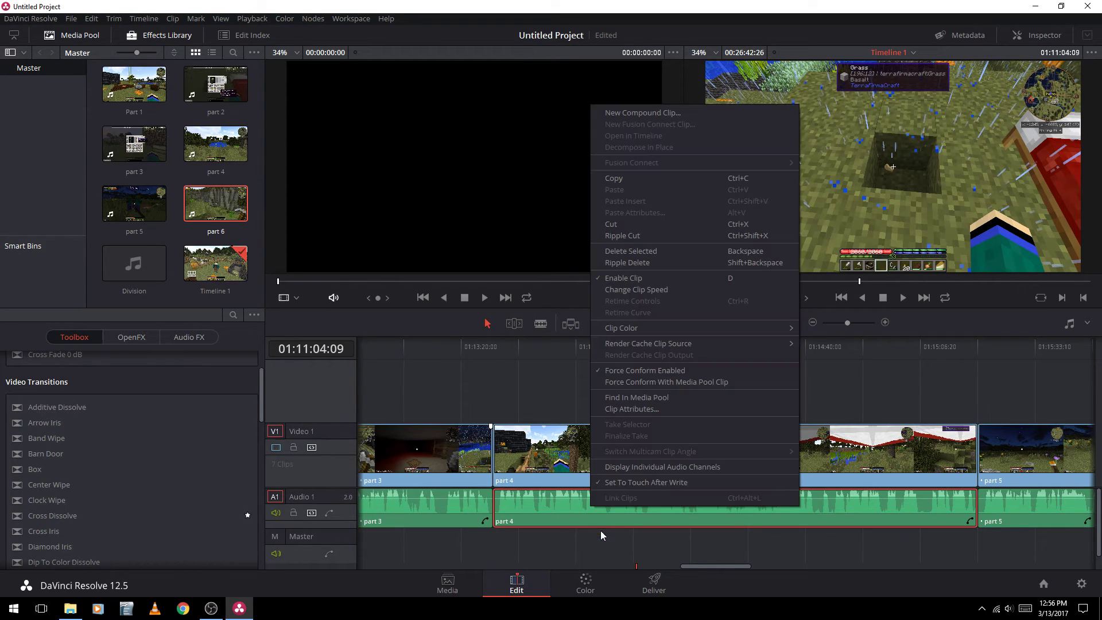
{"action": "left_click", "coordinate": [634, 555]}
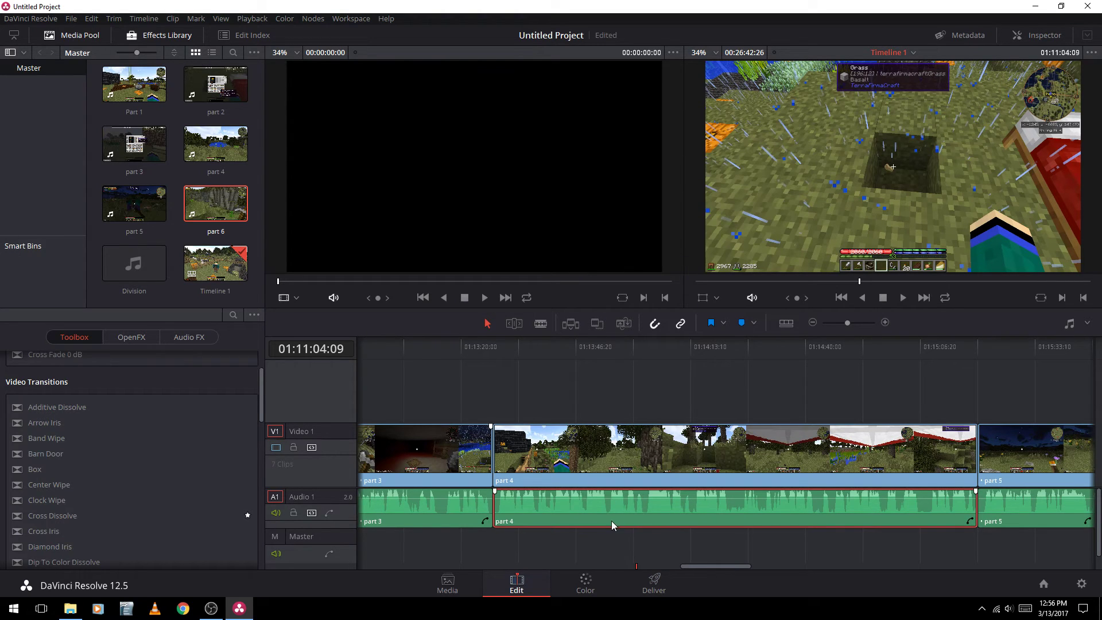
{"action": "right_click", "coordinate": [612, 505]}
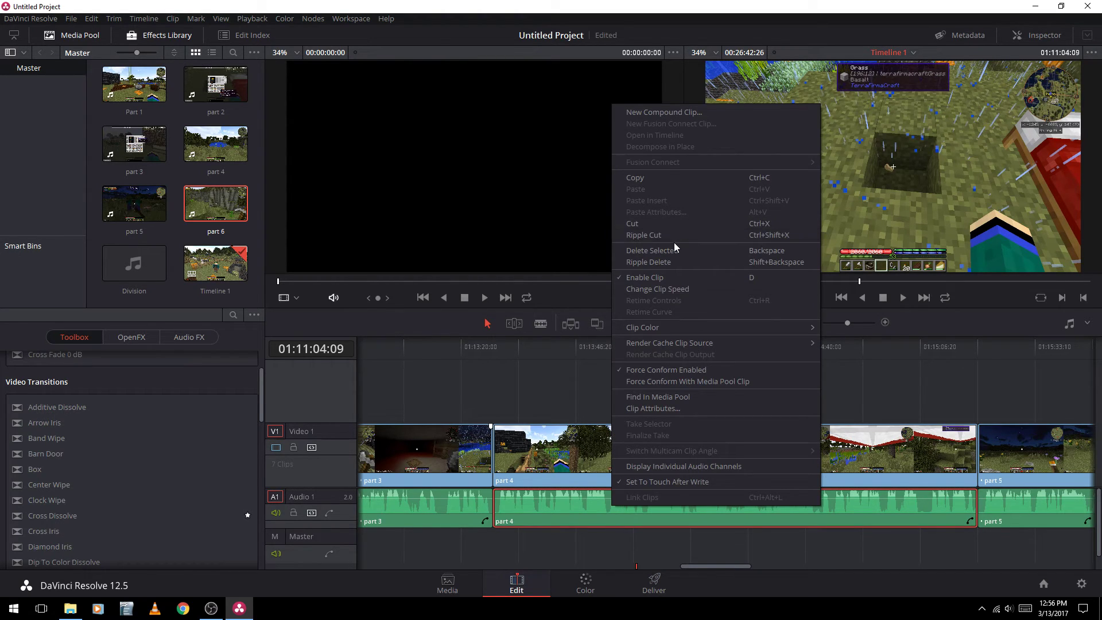
{"action": "left_click", "coordinate": [662, 234]}
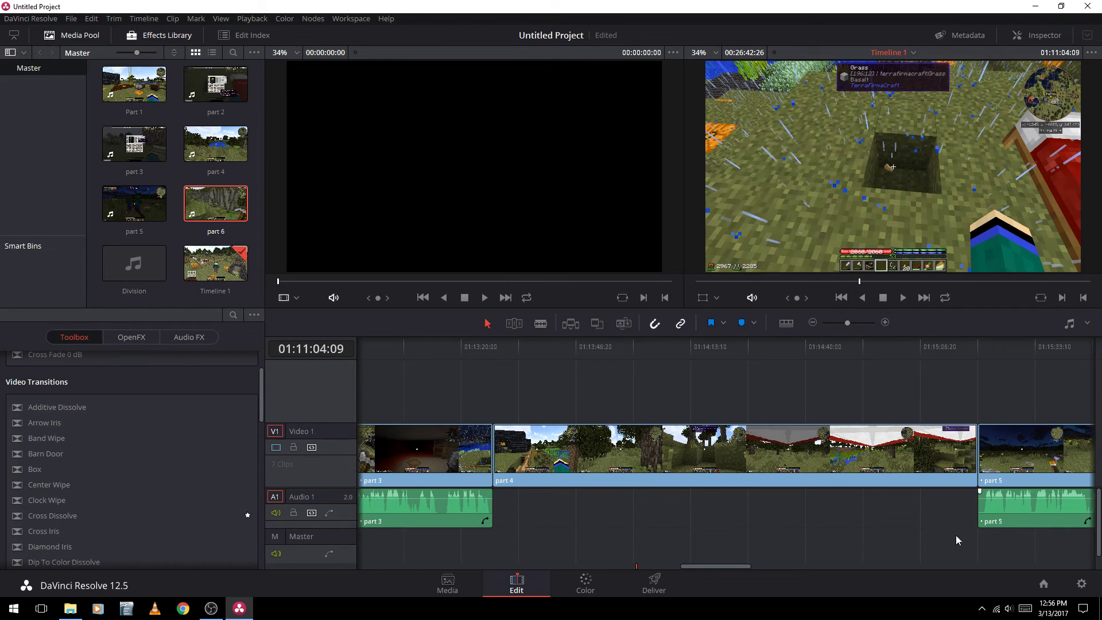
{"action": "left_click", "coordinate": [677, 514]}
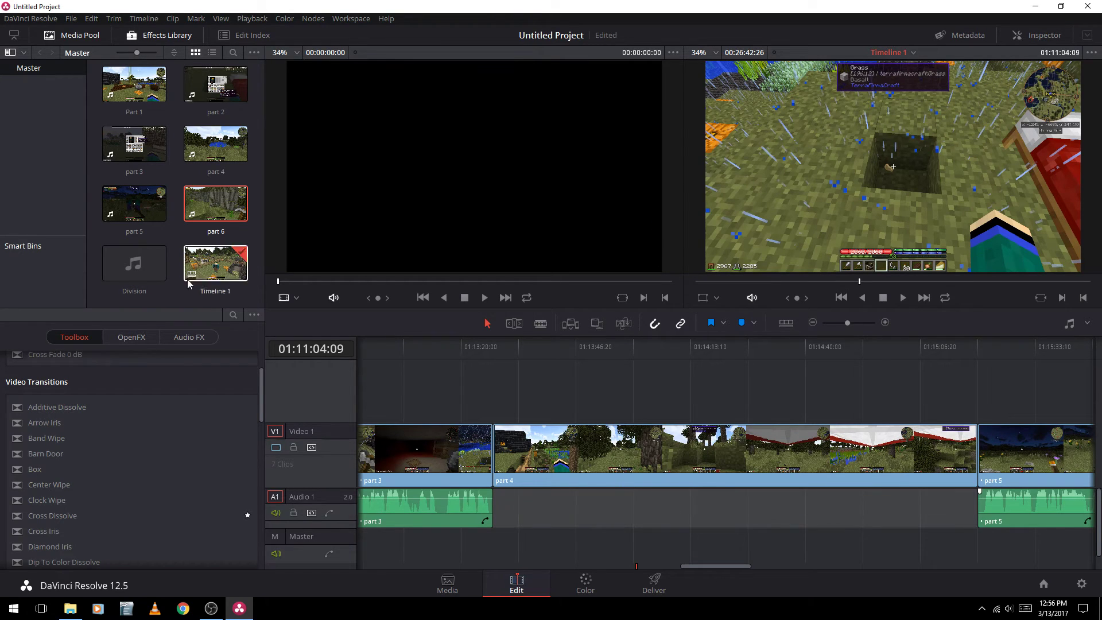
{"action": "left_click_drag", "start_coordinate": [134, 264], "coordinate": [498, 490]}
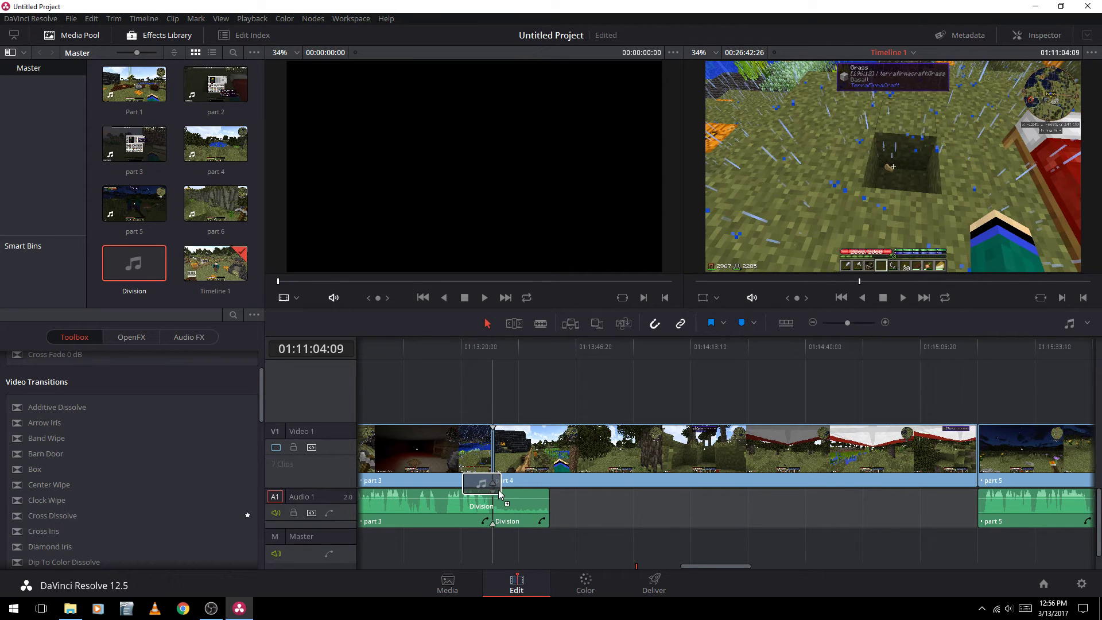
Step: Drop Division on Audio 1 after part 3 and increase part 4's clip speed to match
{"action": "left_click", "coordinate": [530, 507]}
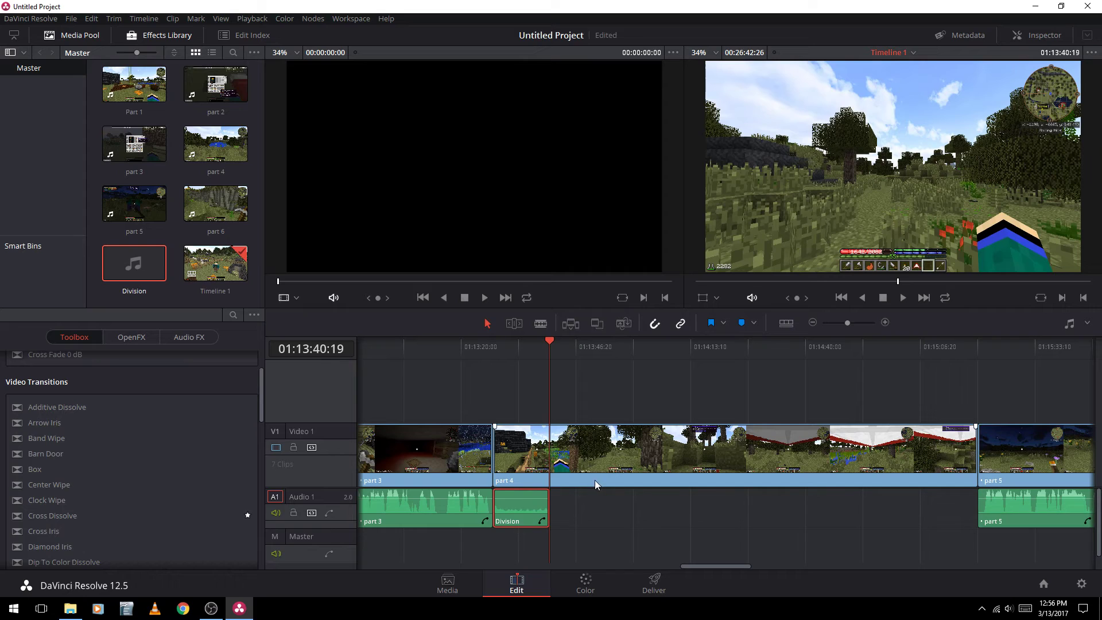
{"action": "left_click", "coordinate": [603, 459]}
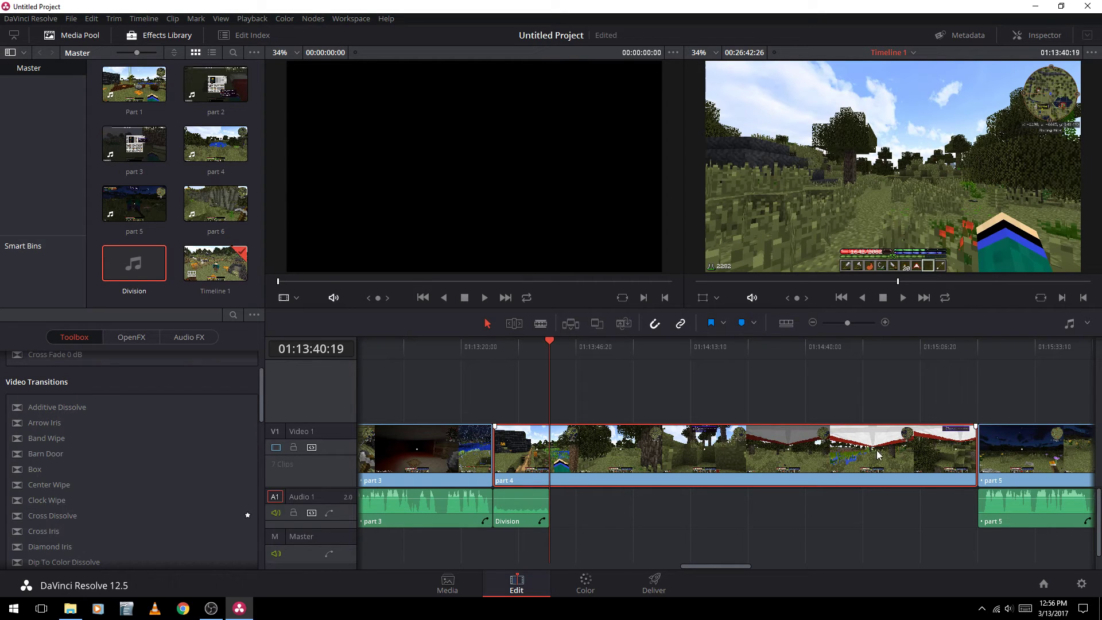
{"action": "right_click", "coordinate": [618, 463]}
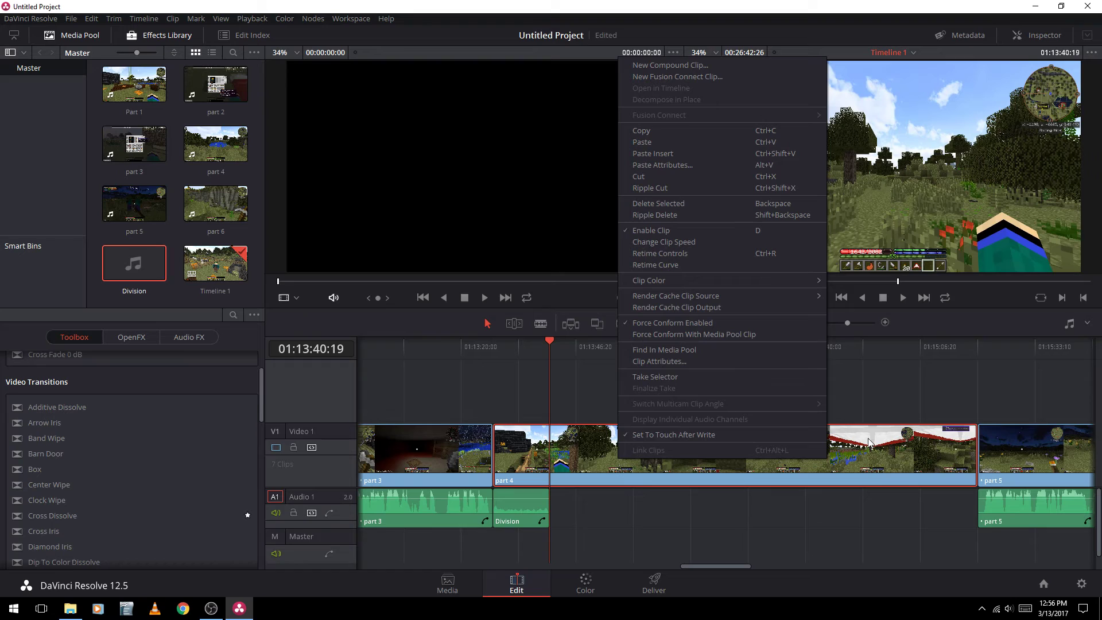
{"action": "left_click", "coordinate": [683, 243]}
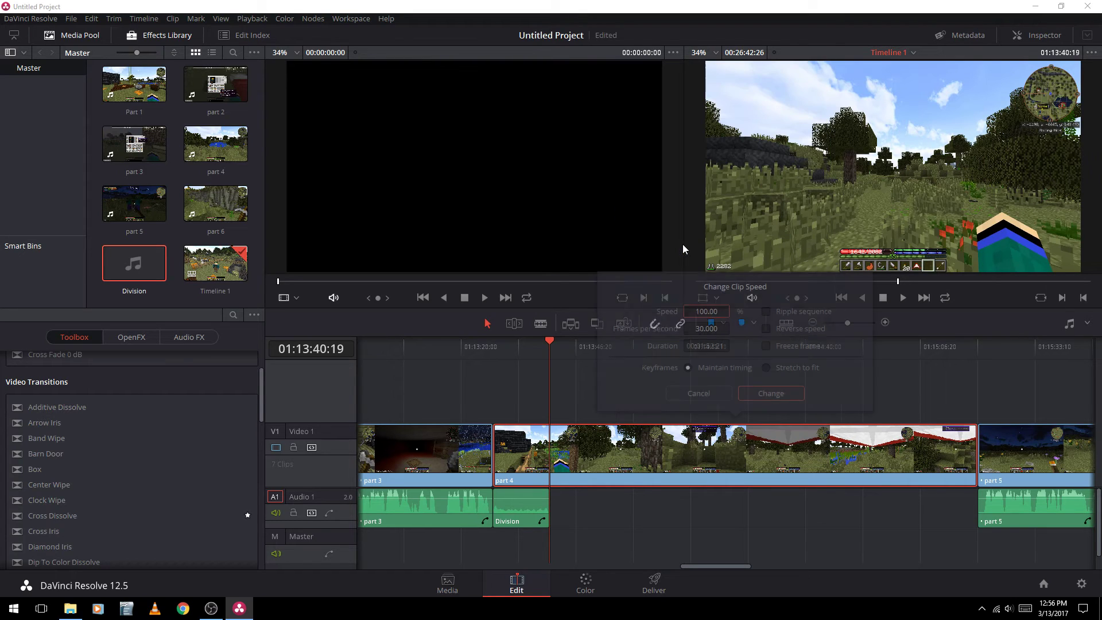
{"action": "left_click", "coordinate": [696, 310]}
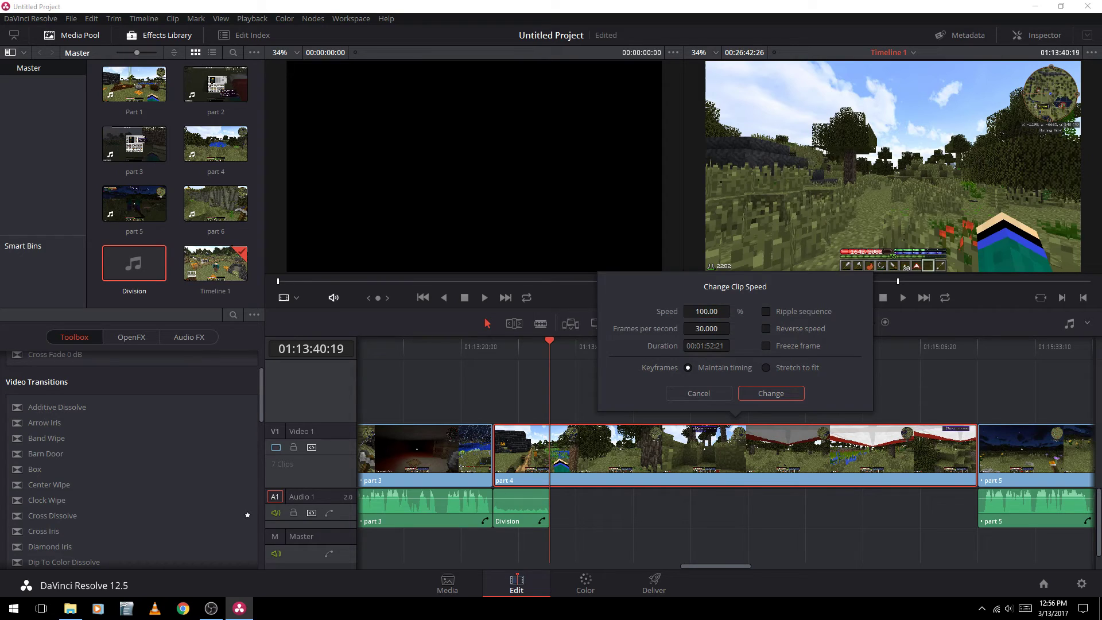
{"action": "left_click_drag", "start_coordinate": [696, 310], "coordinate": [959, 310]}
{"action": "left_click", "coordinate": [763, 394]}
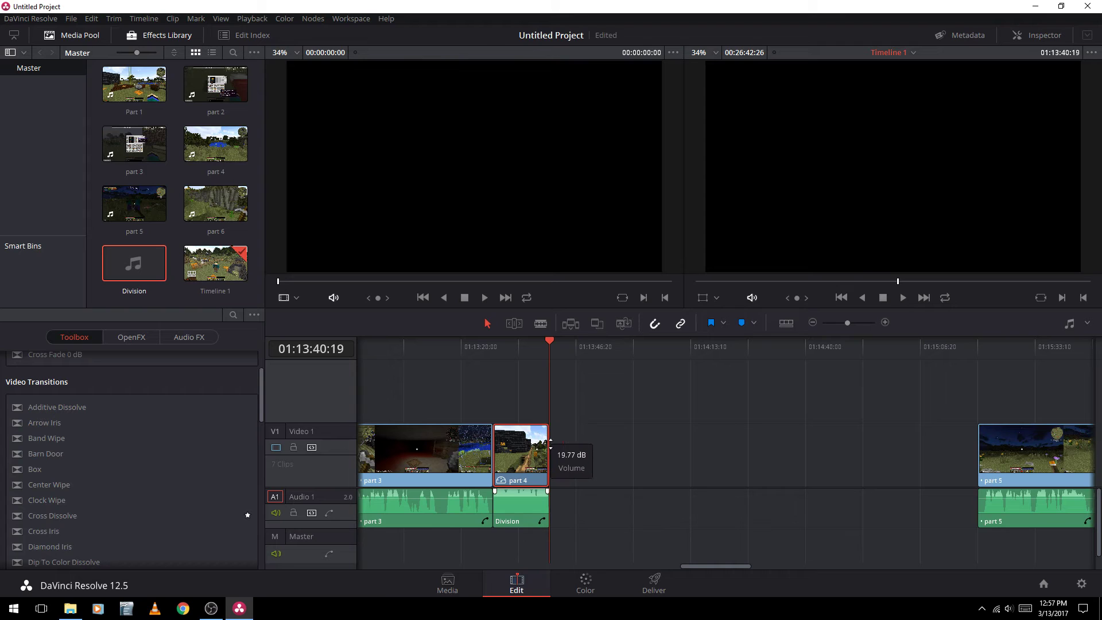
Step: Drag the Division clip's volume line and move the playhead into the sped-up part 4
{"action": "mouse_move", "coordinate": [526, 492]}
{"action": "left_mouse_down"}
{"action": "mouse_move", "coordinate": [524, 509]}
{"action": "mouse_move", "coordinate": [527, 491]}
{"action": "left_mouse_up"}
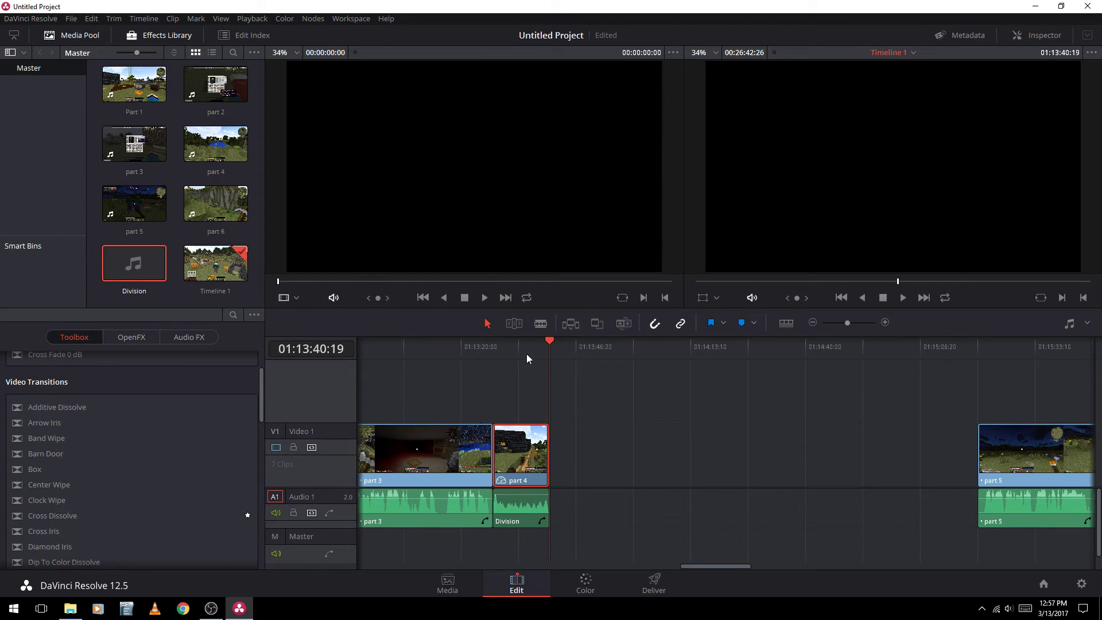
{"action": "left_click", "coordinate": [494, 343]}
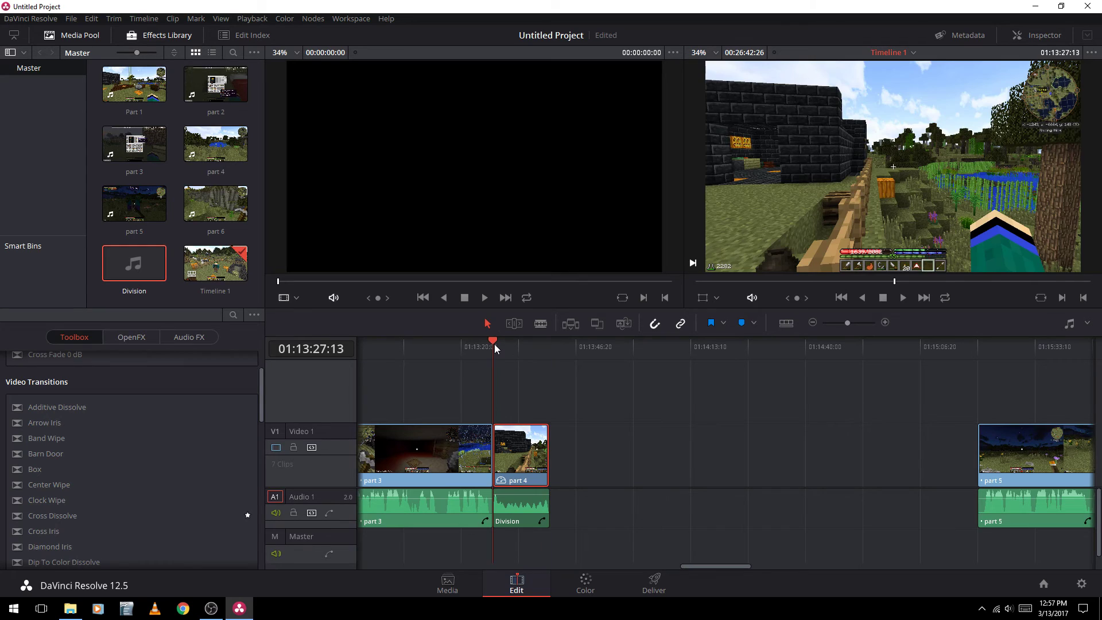
Step: Preview the music, lower the Division clip's volume line, and play back to check the level
{"action": "left_click", "coordinate": [903, 298]}
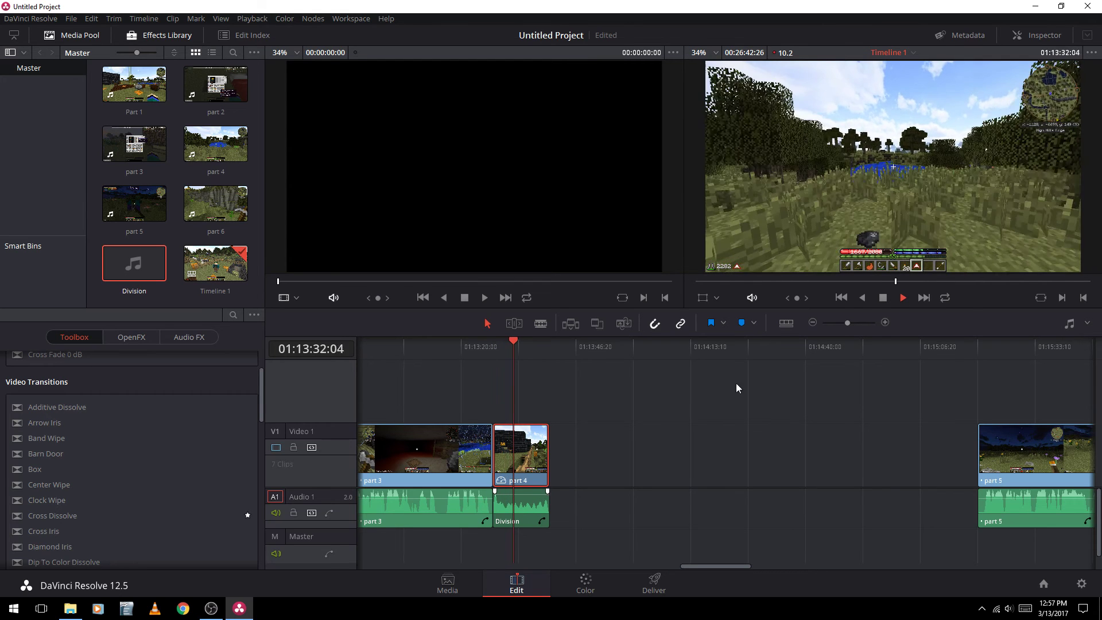
{"action": "left_click", "coordinate": [883, 296]}
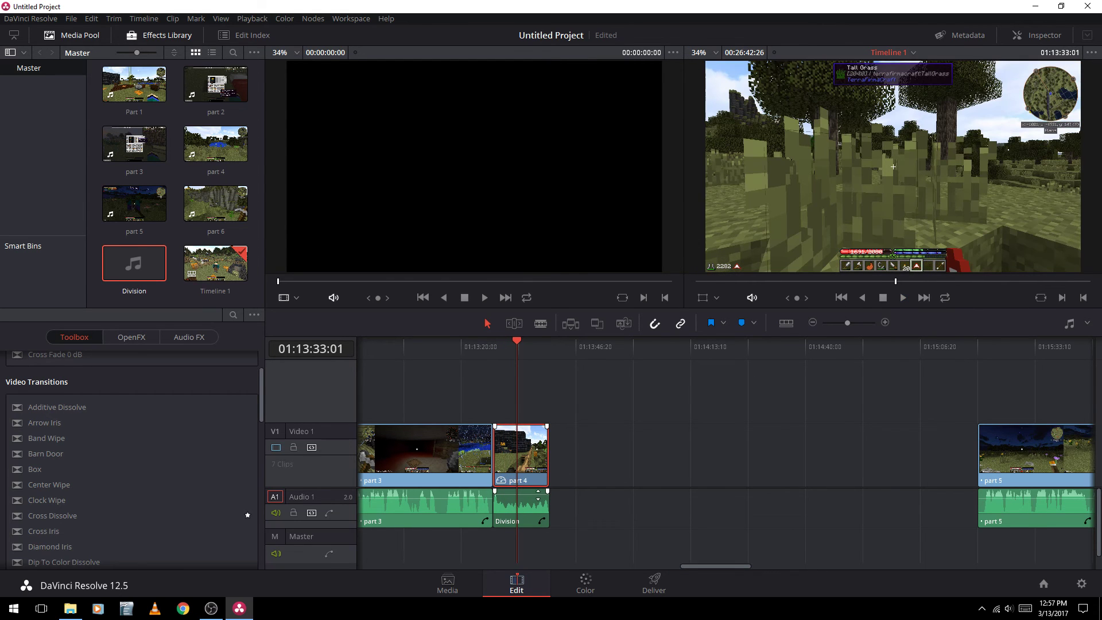
{"action": "left_click_drag", "start_coordinate": [533, 497], "coordinate": [540, 500]}
{"action": "left_click", "coordinate": [904, 296]}
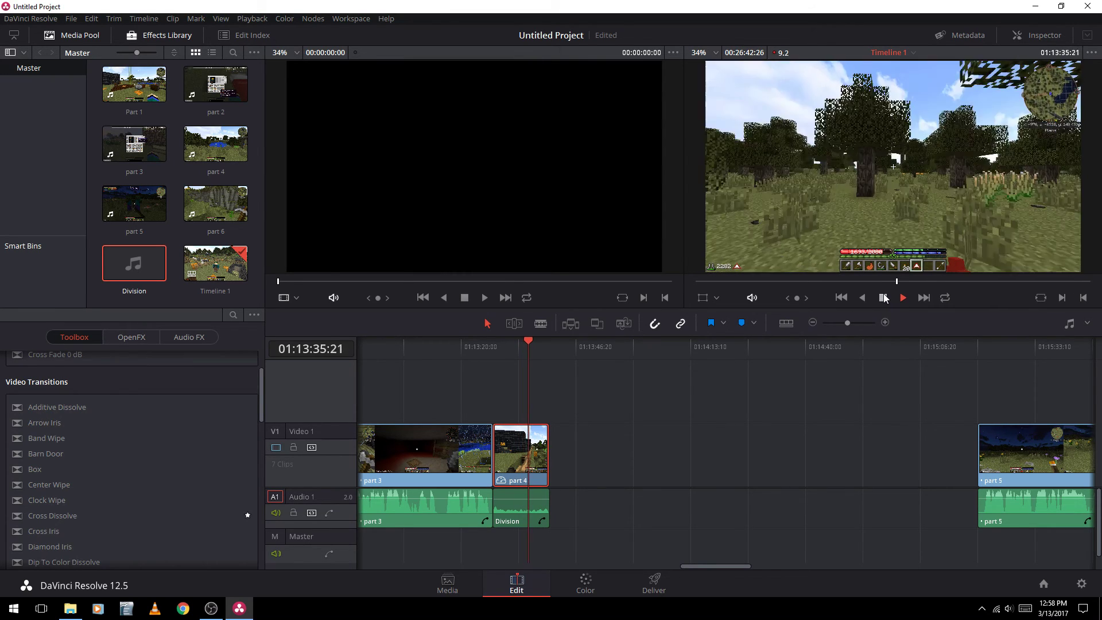
{"action": "left_click", "coordinate": [884, 297]}
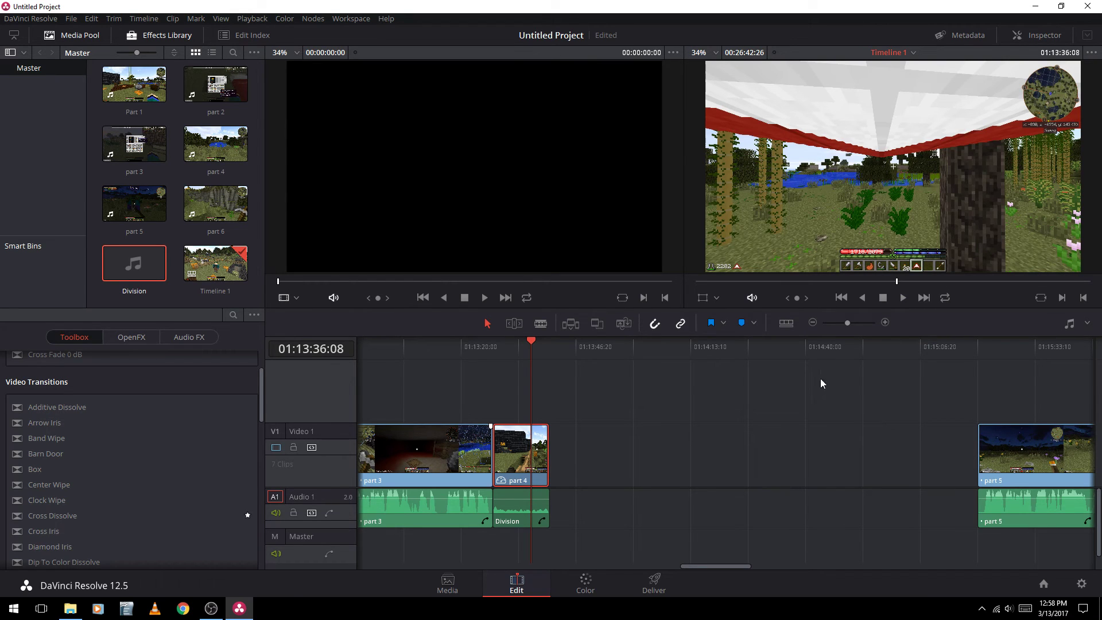
Step: Zoom out twice, box-select part 5 and part 6, and drag them flush against part 4
{"action": "left_click", "coordinate": [814, 321]}
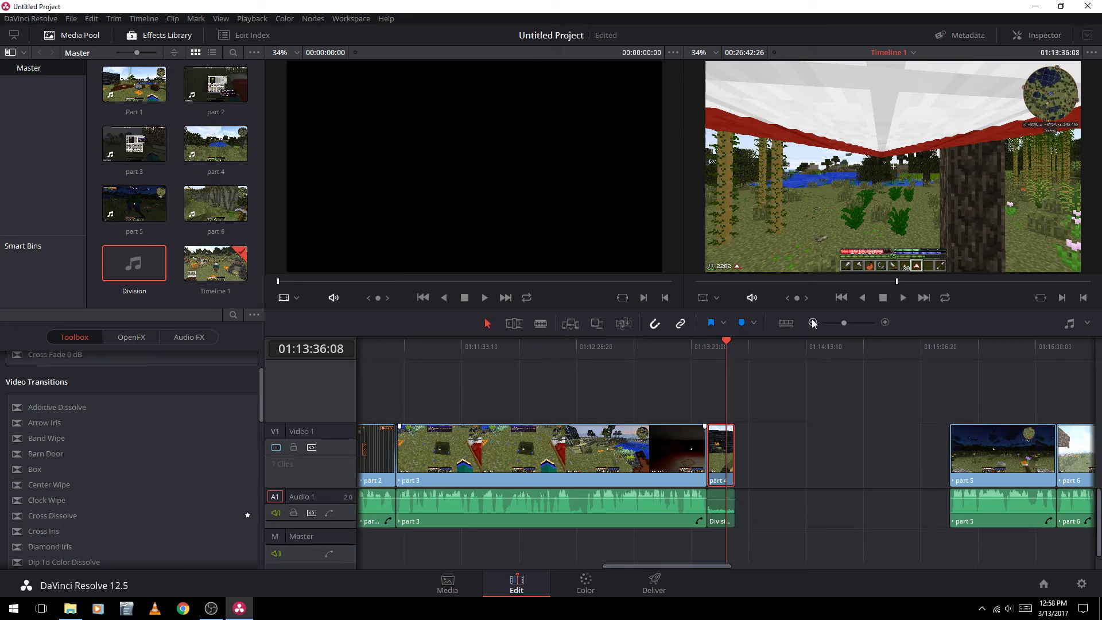
{"action": "left_click", "coordinate": [813, 320]}
{"action": "left_click_drag", "start_coordinate": [827, 376], "coordinate": [1093, 568]}
{"action": "left_click_drag", "start_coordinate": [1005, 465], "coordinate": [898, 465]}
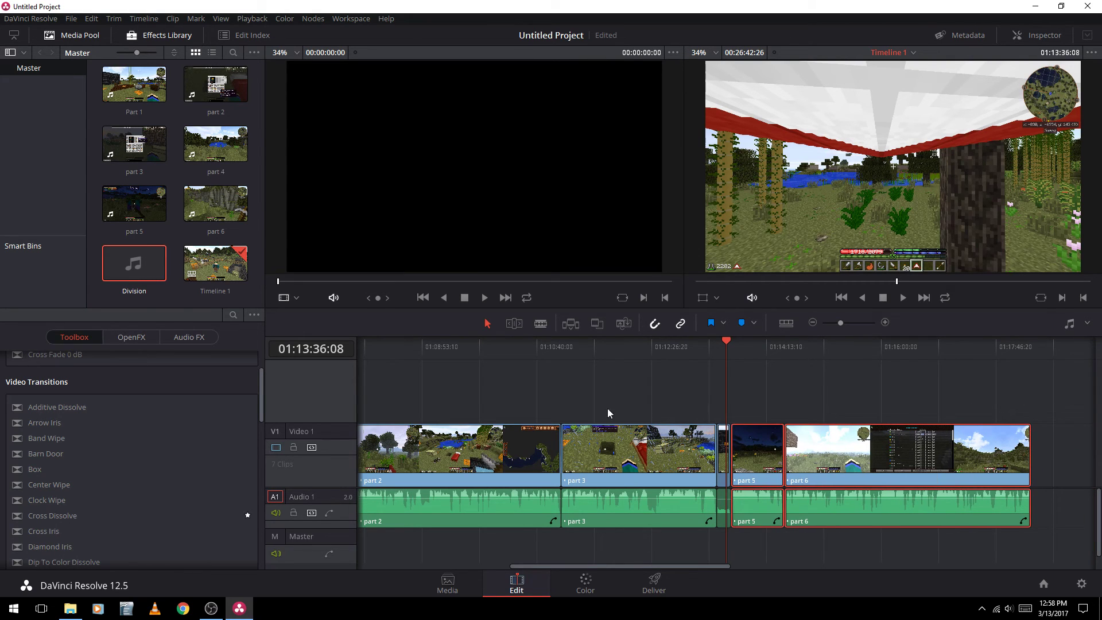
{"action": "left_click", "coordinate": [846, 545]}
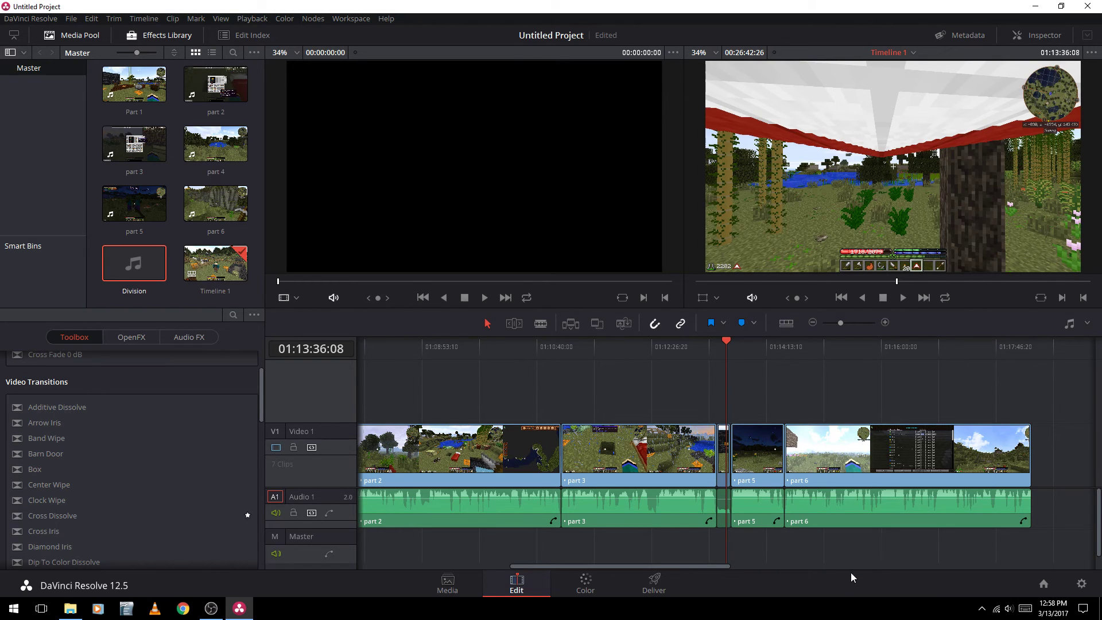
Step: On the Color page, bend clip 04's Y curve into an S using two points
{"action": "left_click", "coordinate": [593, 590]}
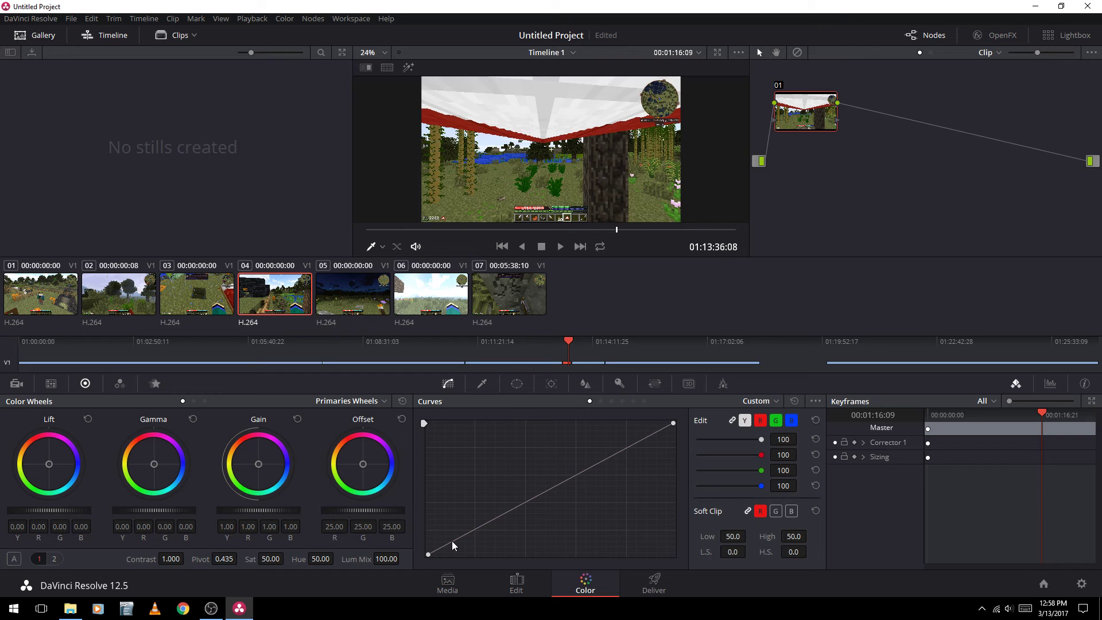
{"action": "left_click_drag", "start_coordinate": [452, 540], "coordinate": [469, 524]}
{"action": "left_click", "coordinate": [653, 432]}
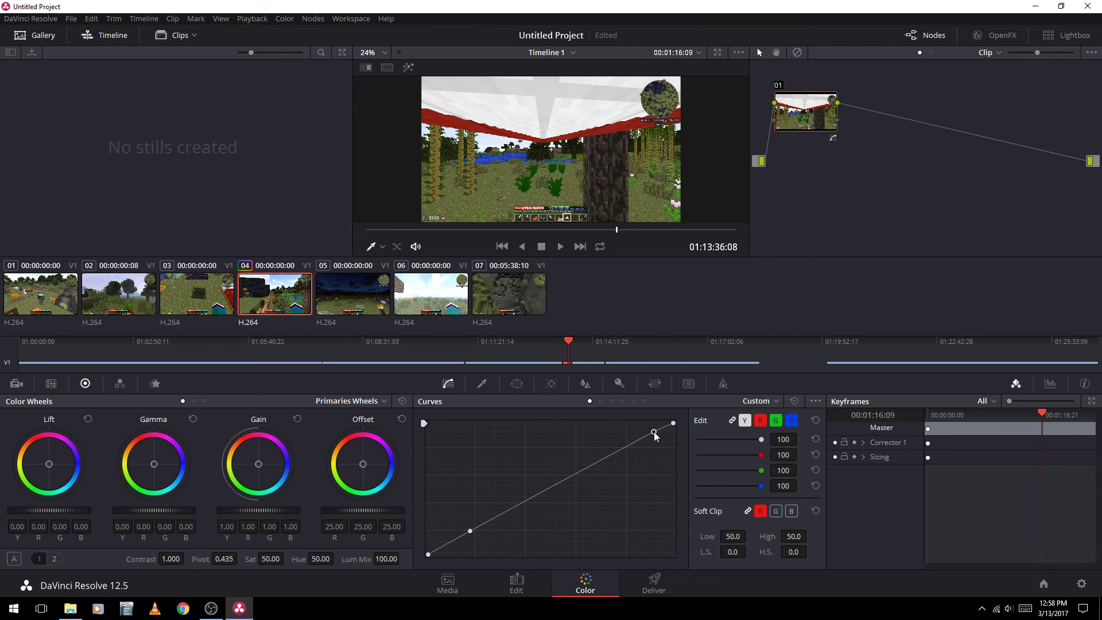
{"action": "left_click_drag", "start_coordinate": [654, 436], "coordinate": [601, 449]}
{"action": "left_click_drag", "start_coordinate": [467, 532], "coordinate": [478, 532]}
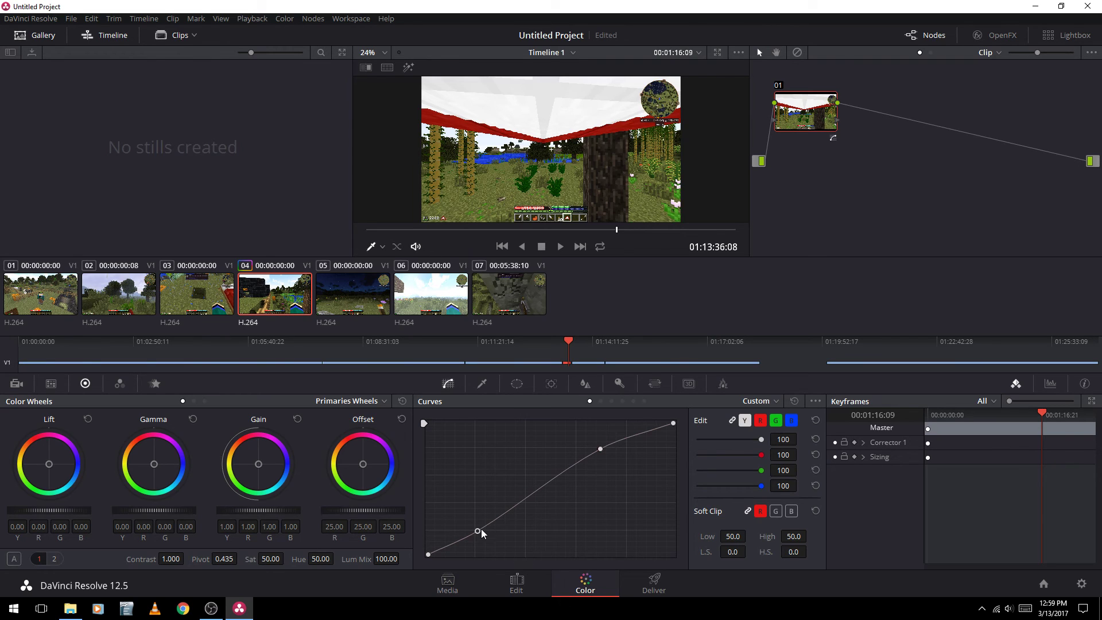
{"action": "mouse_move", "coordinate": [477, 531]}
{"action": "left_mouse_down"}
{"action": "mouse_move", "coordinate": [470, 518]}
{"action": "mouse_move", "coordinate": [490, 529]}
{"action": "mouse_move", "coordinate": [476, 533]}
{"action": "left_mouse_up"}
Step: Review the grades of clips 03 through 06, then return to clip 04
{"action": "left_click", "coordinate": [184, 309]}
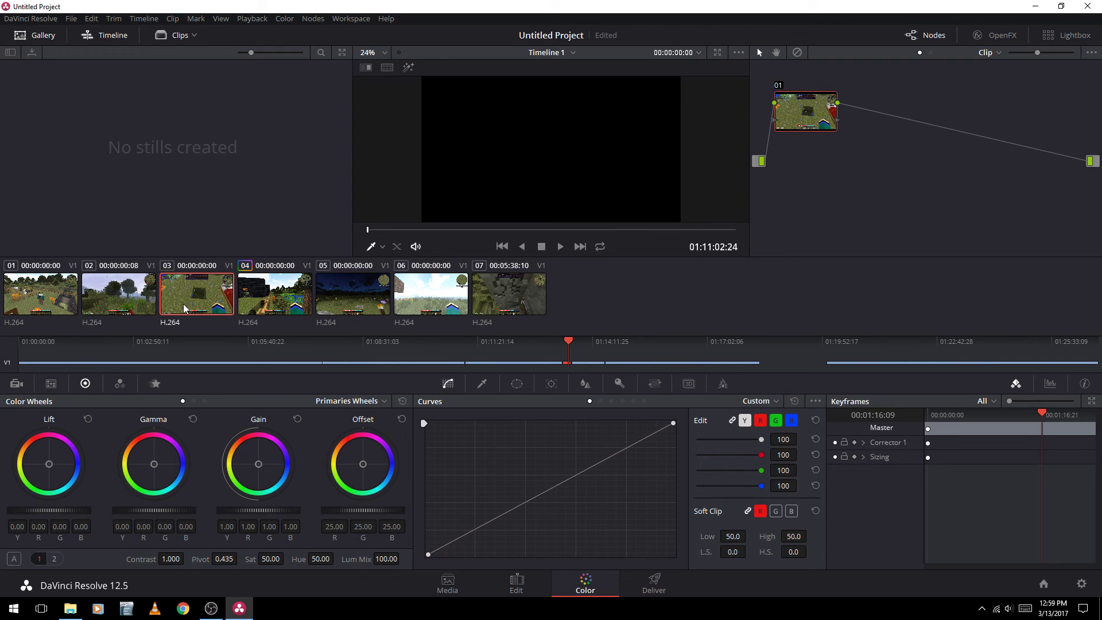
{"action": "left_click", "coordinate": [275, 294]}
{"action": "left_click", "coordinate": [353, 294]}
{"action": "left_click", "coordinate": [396, 291]}
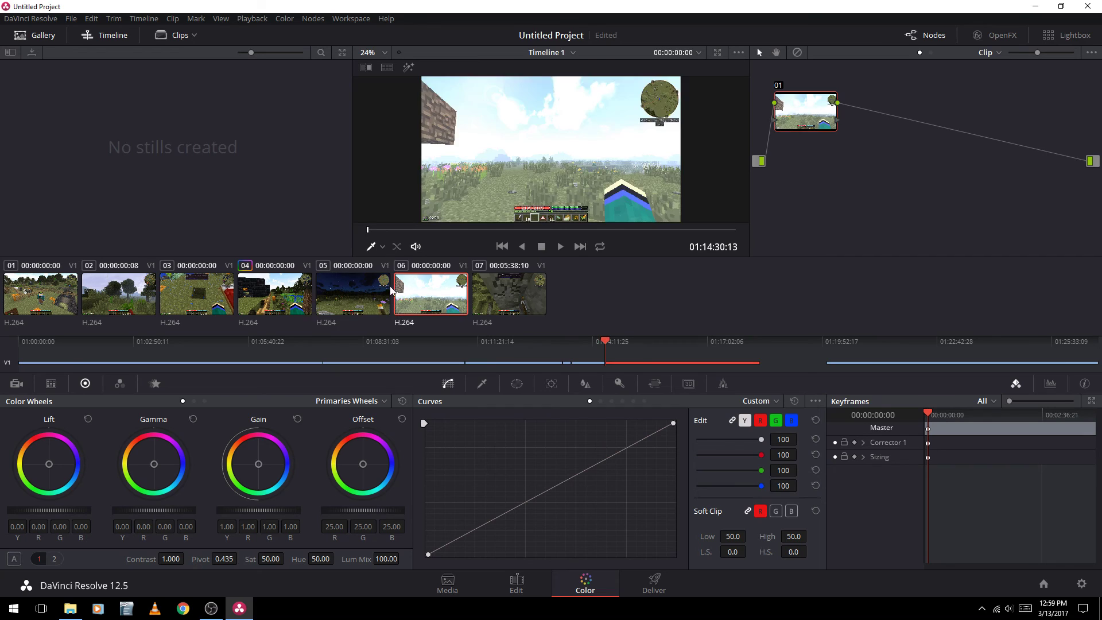
{"action": "left_click", "coordinate": [370, 296]}
{"action": "left_click", "coordinate": [275, 296]}
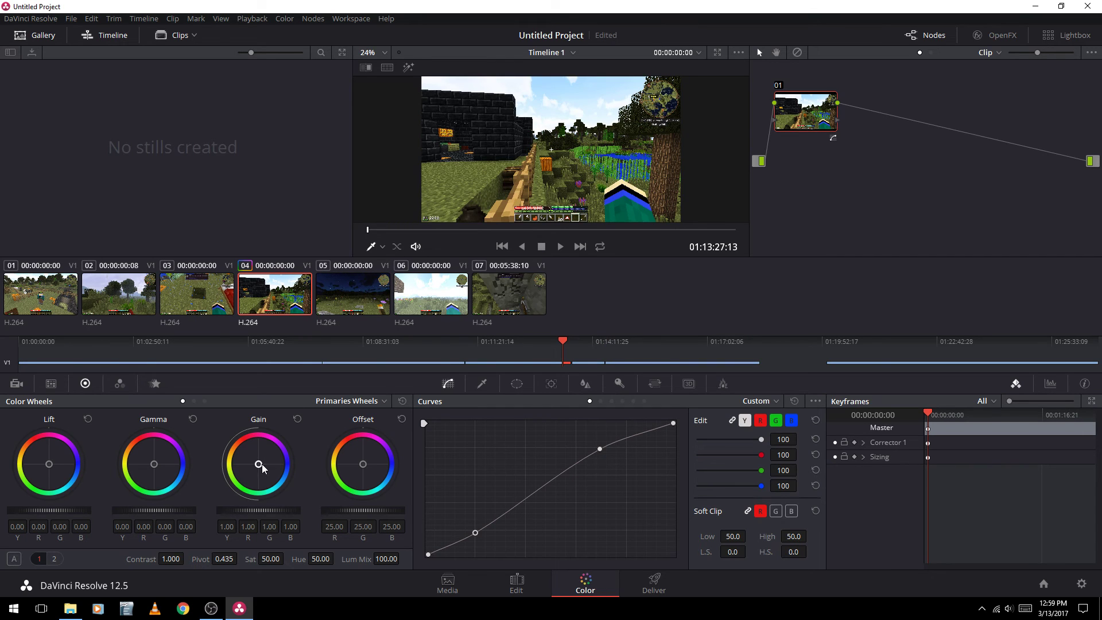
Step: Shift clip 04's Gain and Gamma colour balance, then move to the Deliver page
{"action": "mouse_move", "coordinate": [262, 468]}
{"action": "left_mouse_down"}
{"action": "mouse_move", "coordinate": [260, 459]}
{"action": "mouse_move", "coordinate": [241, 471]}
{"action": "mouse_move", "coordinate": [259, 466]}
{"action": "left_mouse_up"}
{"action": "mouse_move", "coordinate": [162, 474]}
{"action": "left_mouse_down"}
{"action": "mouse_move", "coordinate": [145, 461]}
{"action": "mouse_move", "coordinate": [155, 463]}
{"action": "left_mouse_up"}
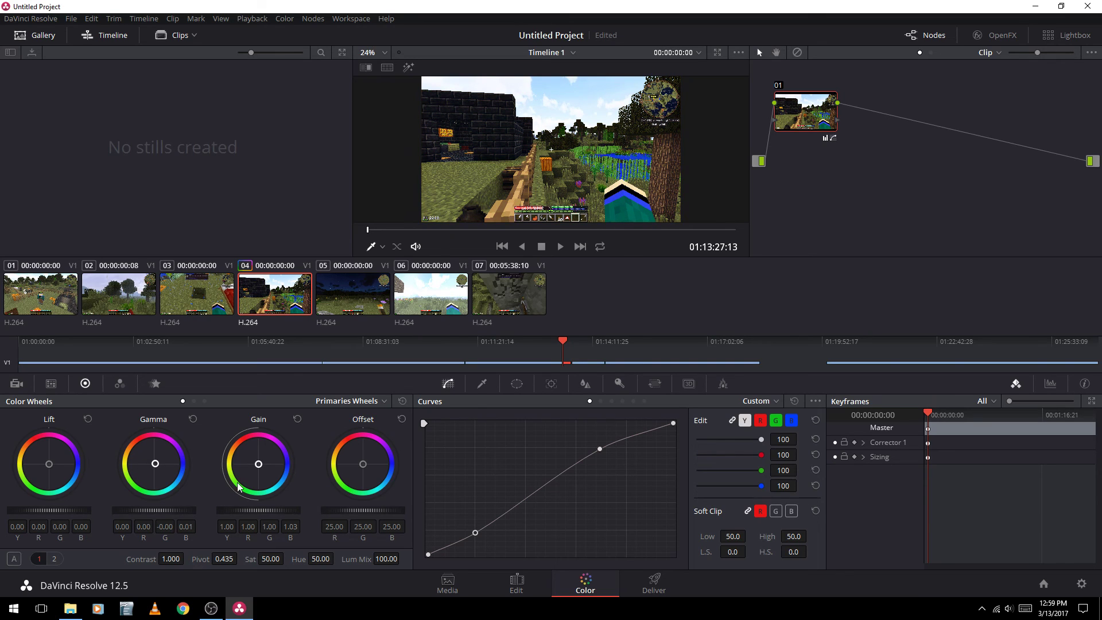
{"action": "left_click", "coordinate": [658, 589]}
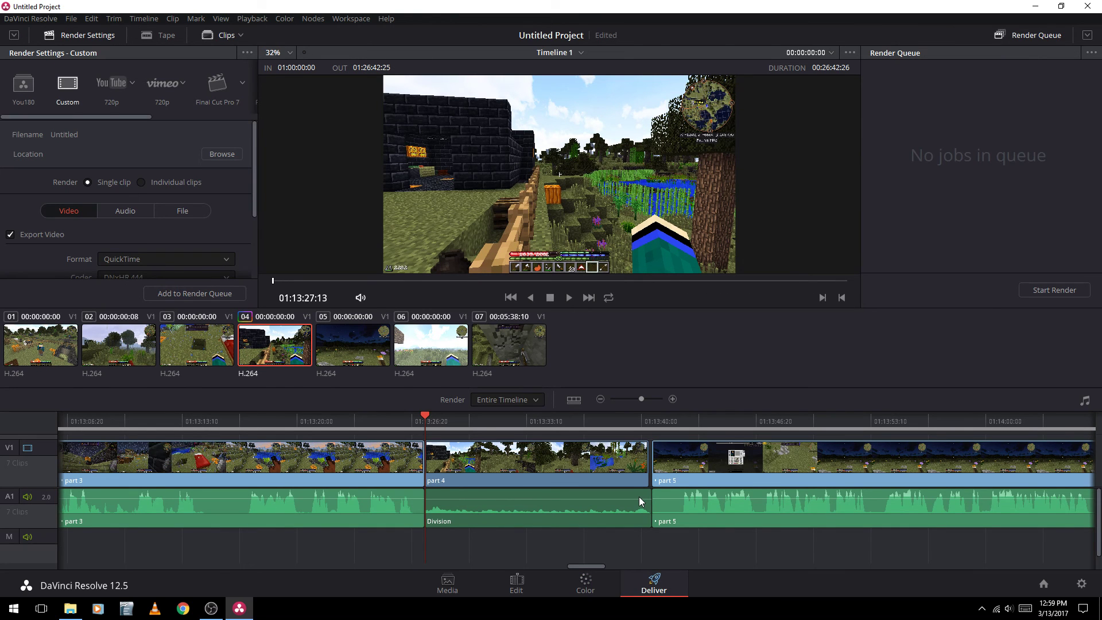
Step: On the Edit page, rename the Media Pool item Timeline 1 to 'Tutorial'
{"action": "left_click", "coordinate": [516, 584]}
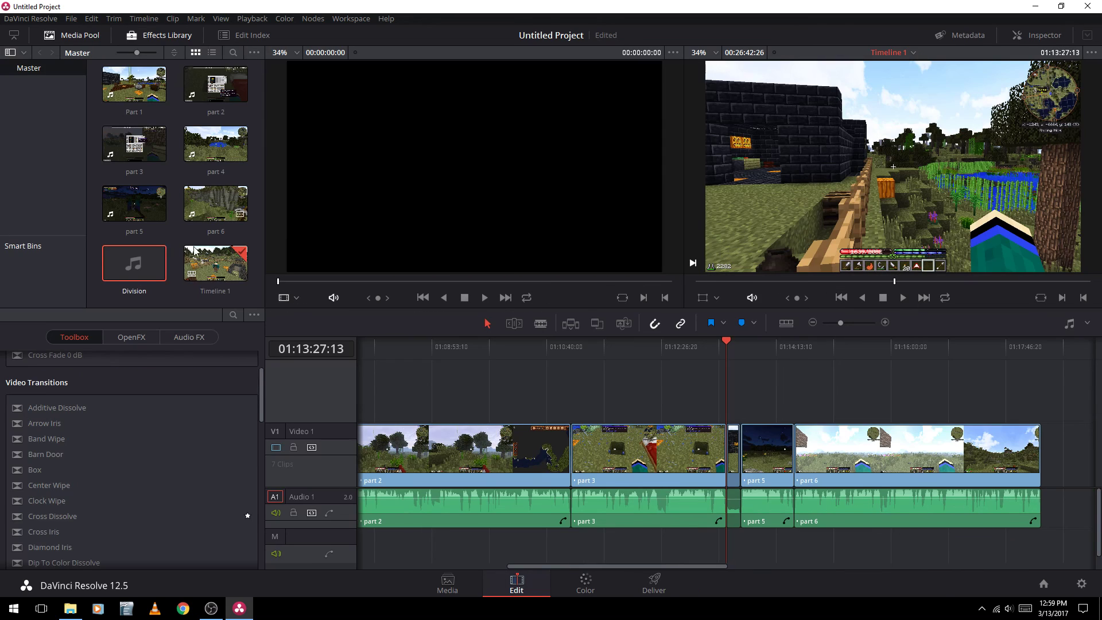
{"action": "left_click", "coordinate": [195, 254]}
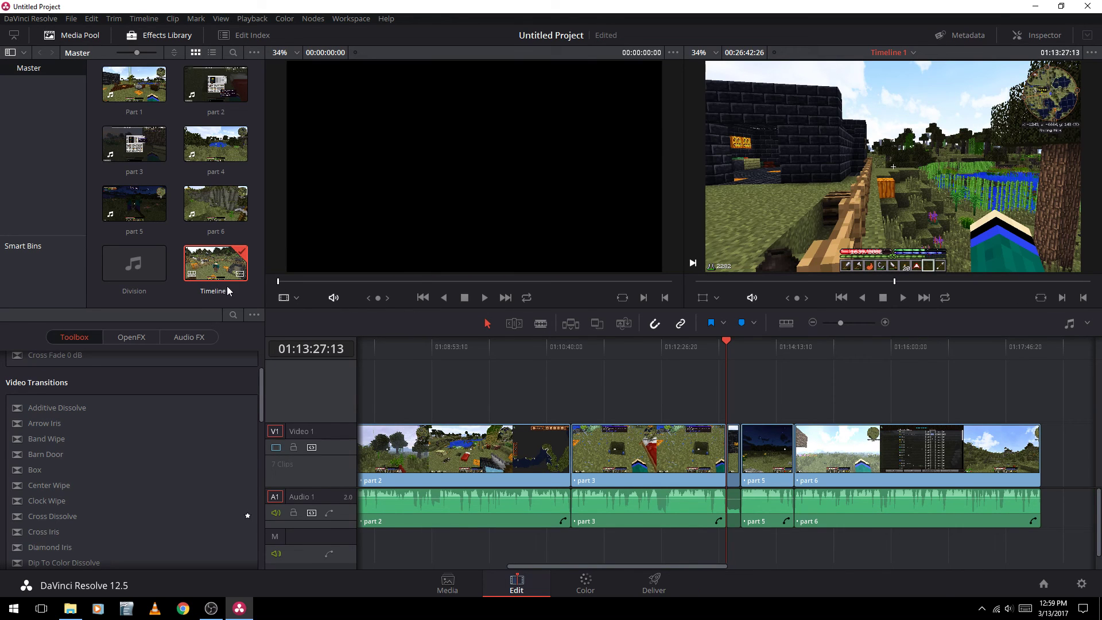
{"action": "left_click", "coordinate": [222, 292]}
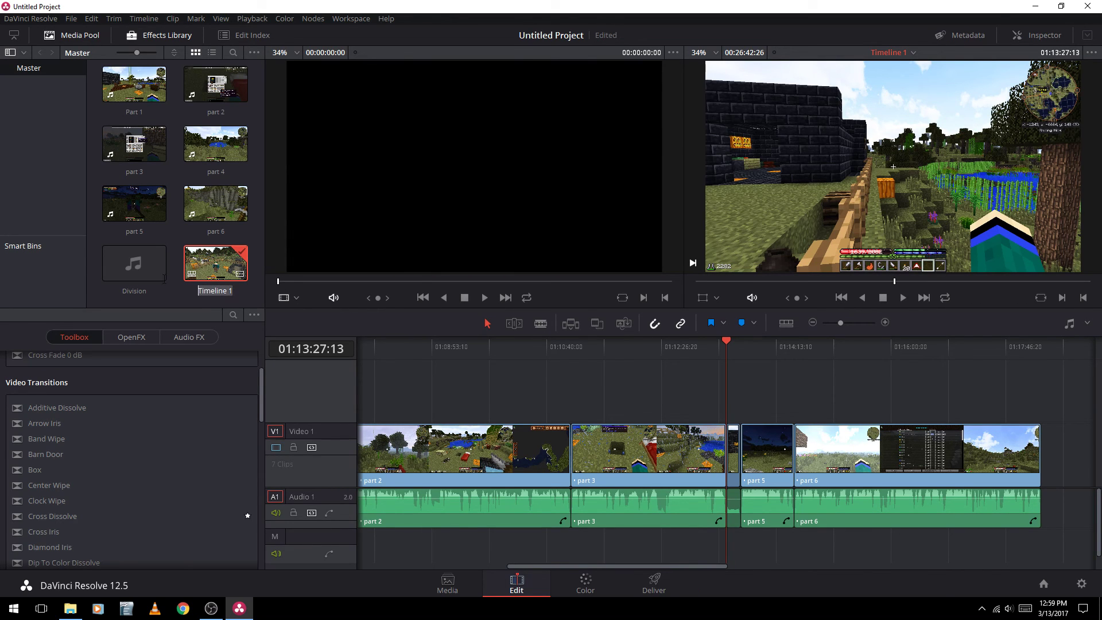
{"action": "type", "text": "Tu"}
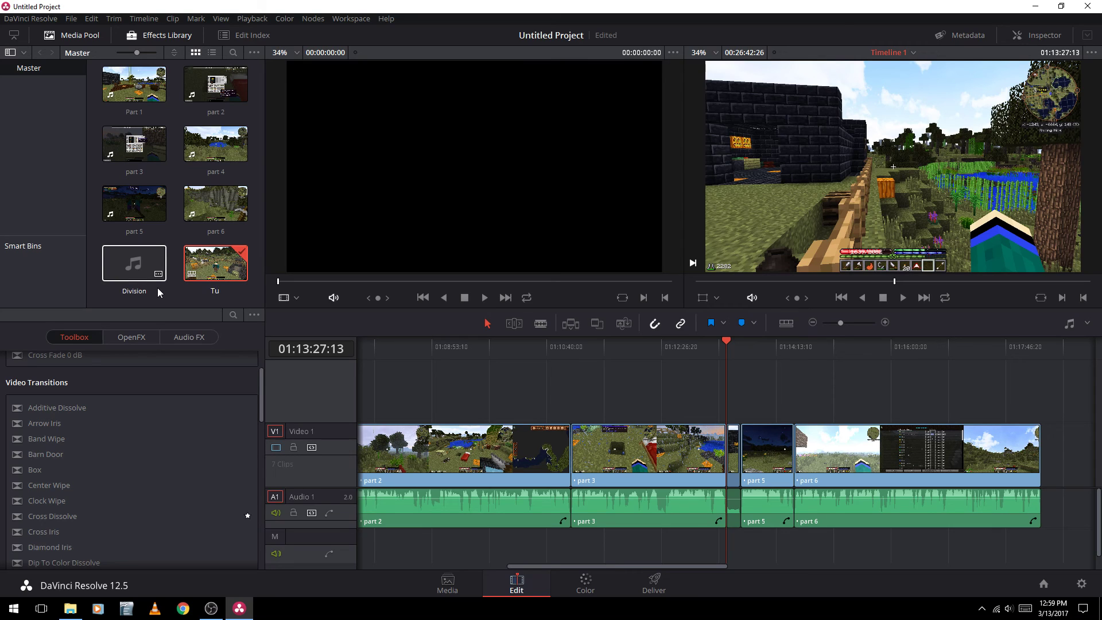
{"action": "type", "text": "torial"}
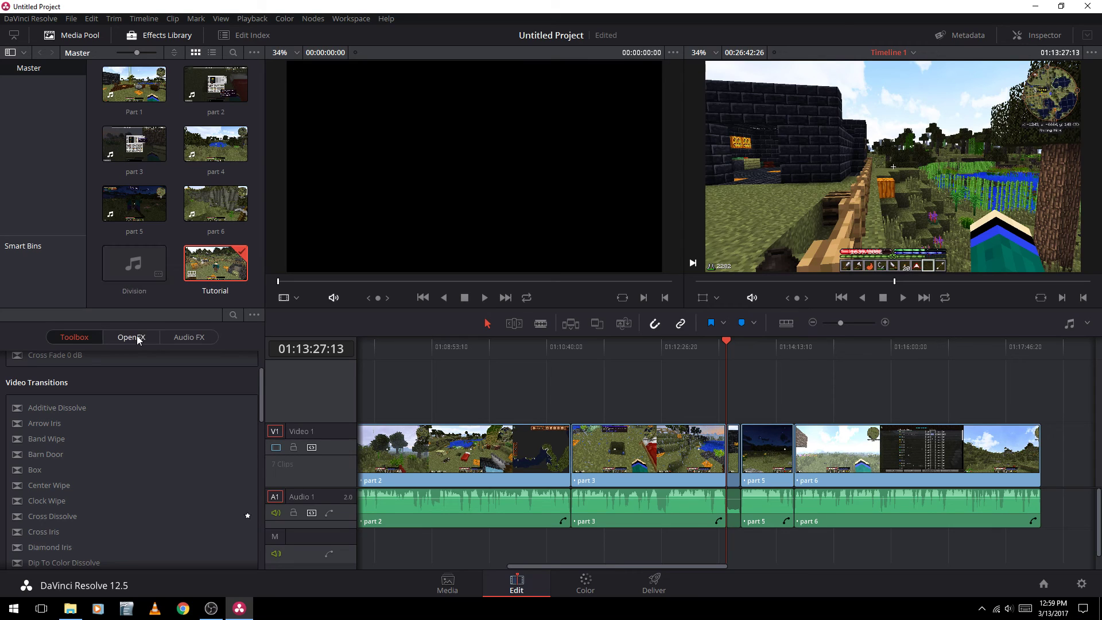
Step: On the Deliver page, choose the YouTube 1080p render preset
{"action": "left_click", "coordinate": [668, 590]}
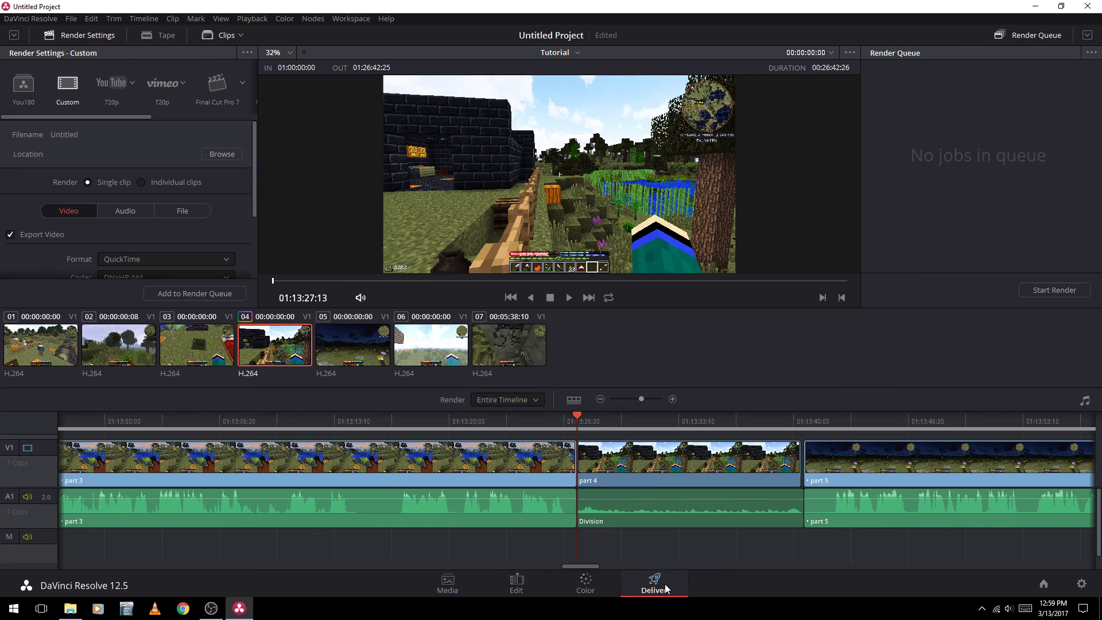
{"action": "left_click", "coordinate": [132, 85]}
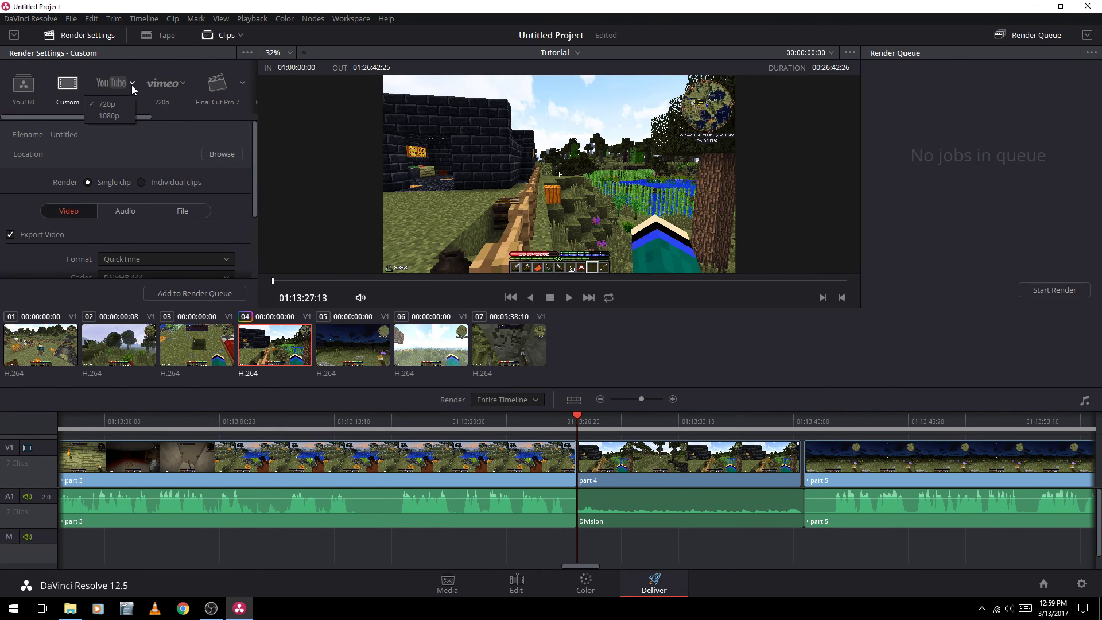
{"action": "left_click", "coordinate": [118, 118]}
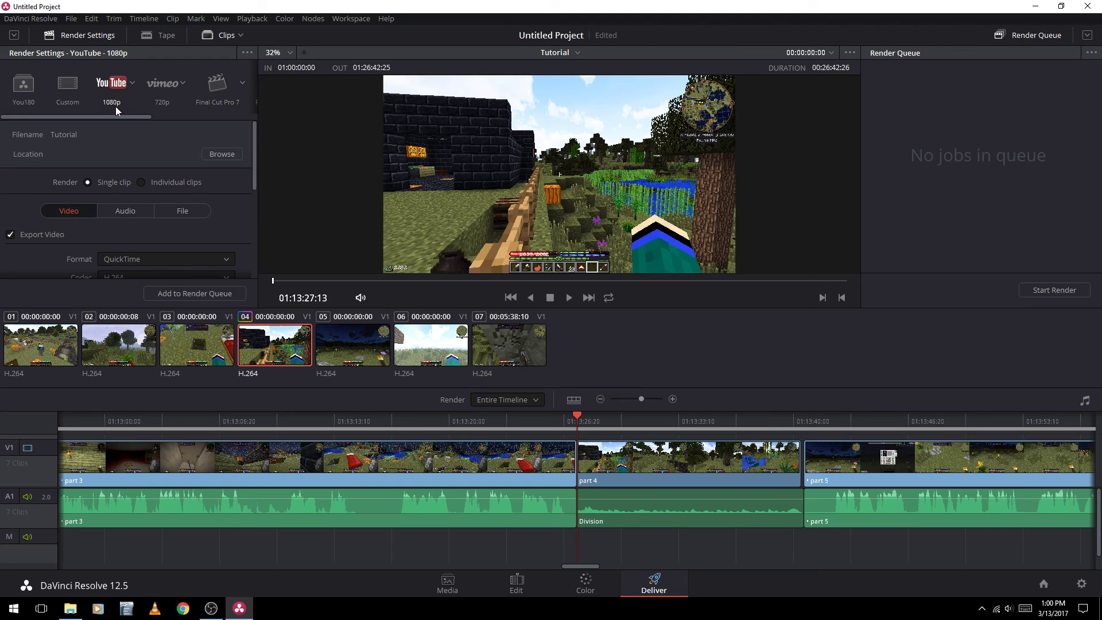
Step: Set the render output folder to F:\Video
{"action": "left_click", "coordinate": [222, 154]}
{"action": "left_click", "coordinate": [471, 180]}
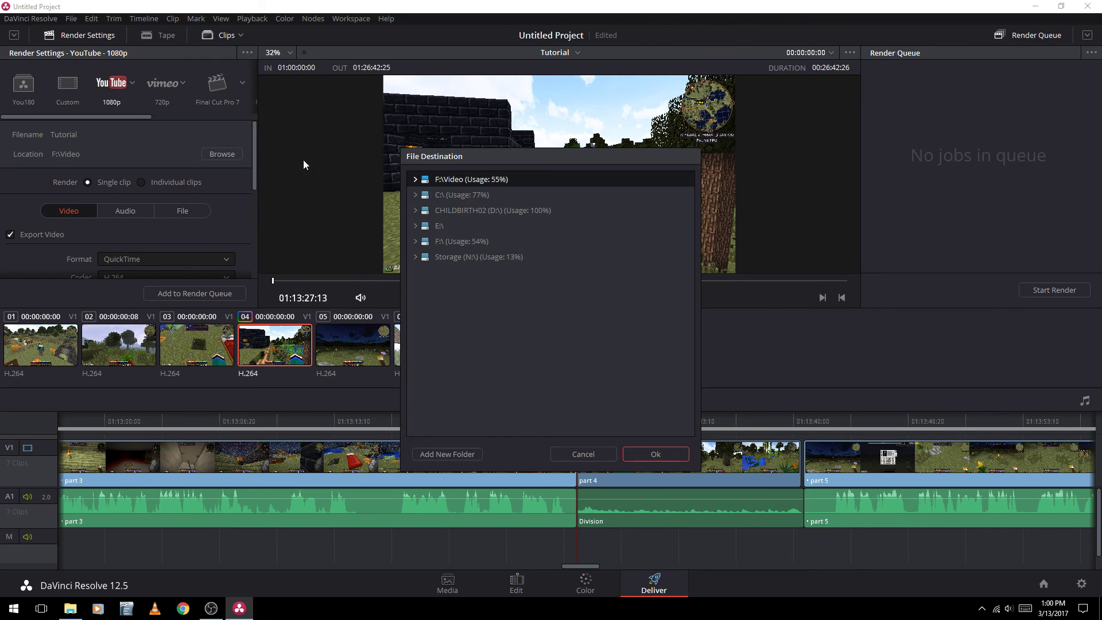
{"action": "left_click", "coordinate": [656, 454]}
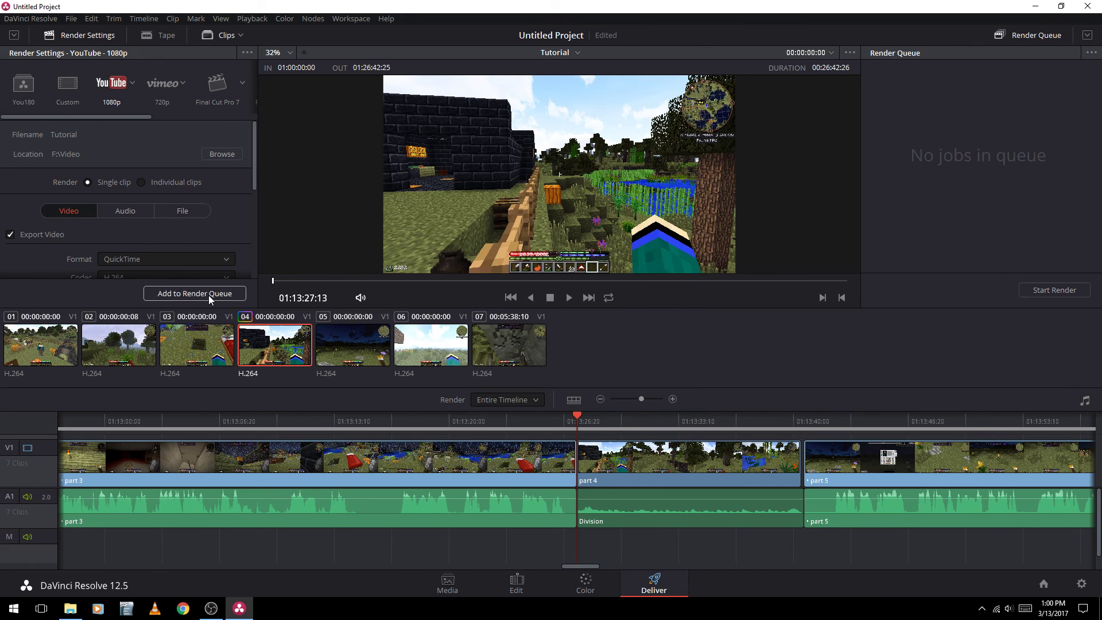
{"action": "left_click_drag", "start_coordinate": [255, 160], "coordinate": [253, 239]}
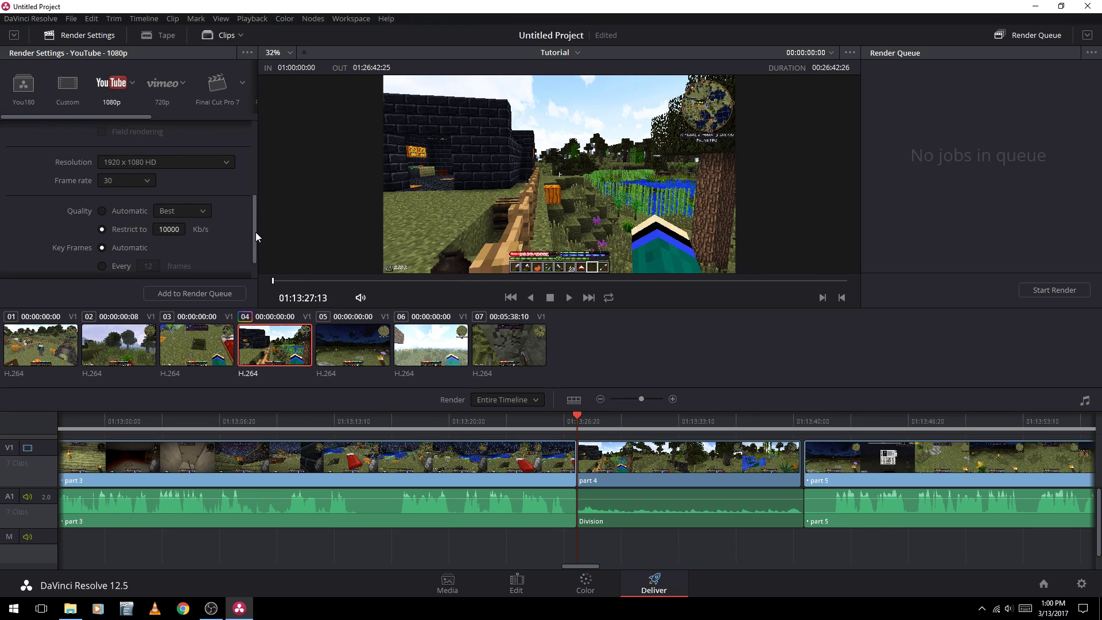
{"action": "left_click_drag", "start_coordinate": [253, 233], "coordinate": [254, 160]}
Step: Add the Tutorial render to the queue as Job 1, start it, then stop it
{"action": "left_click", "coordinate": [218, 293]}
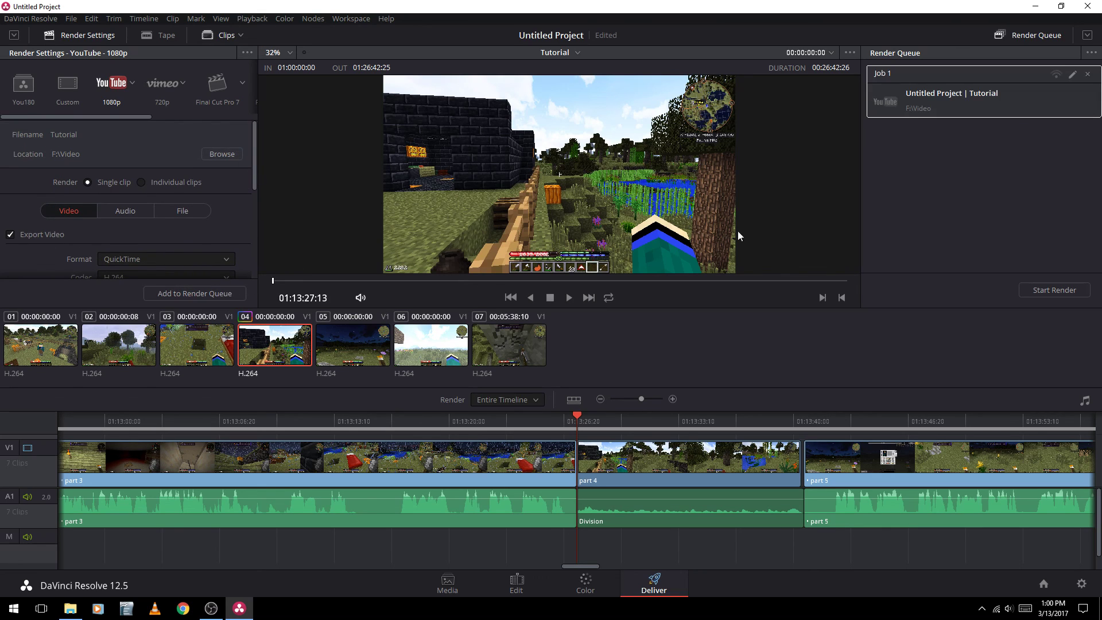
{"action": "left_click", "coordinate": [1055, 292]}
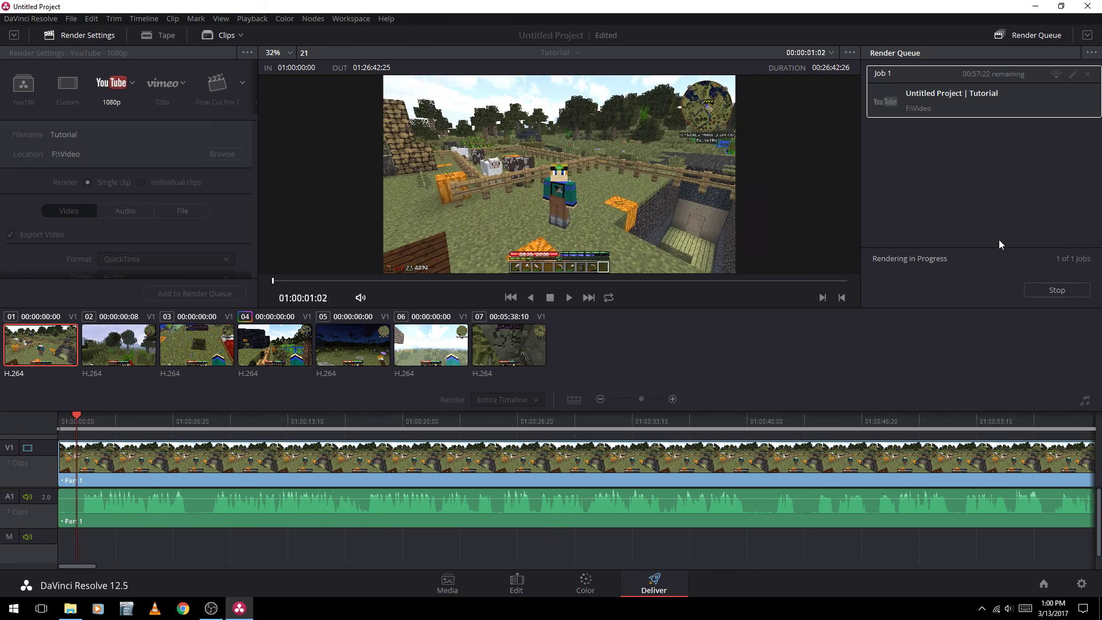
{"action": "left_click", "coordinate": [1071, 291]}
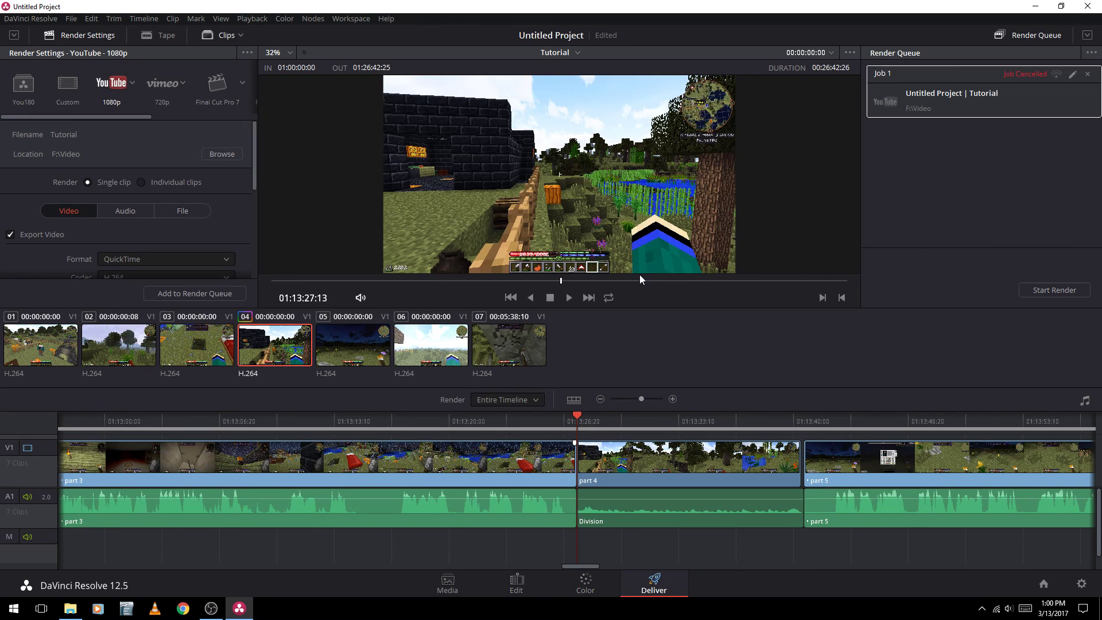